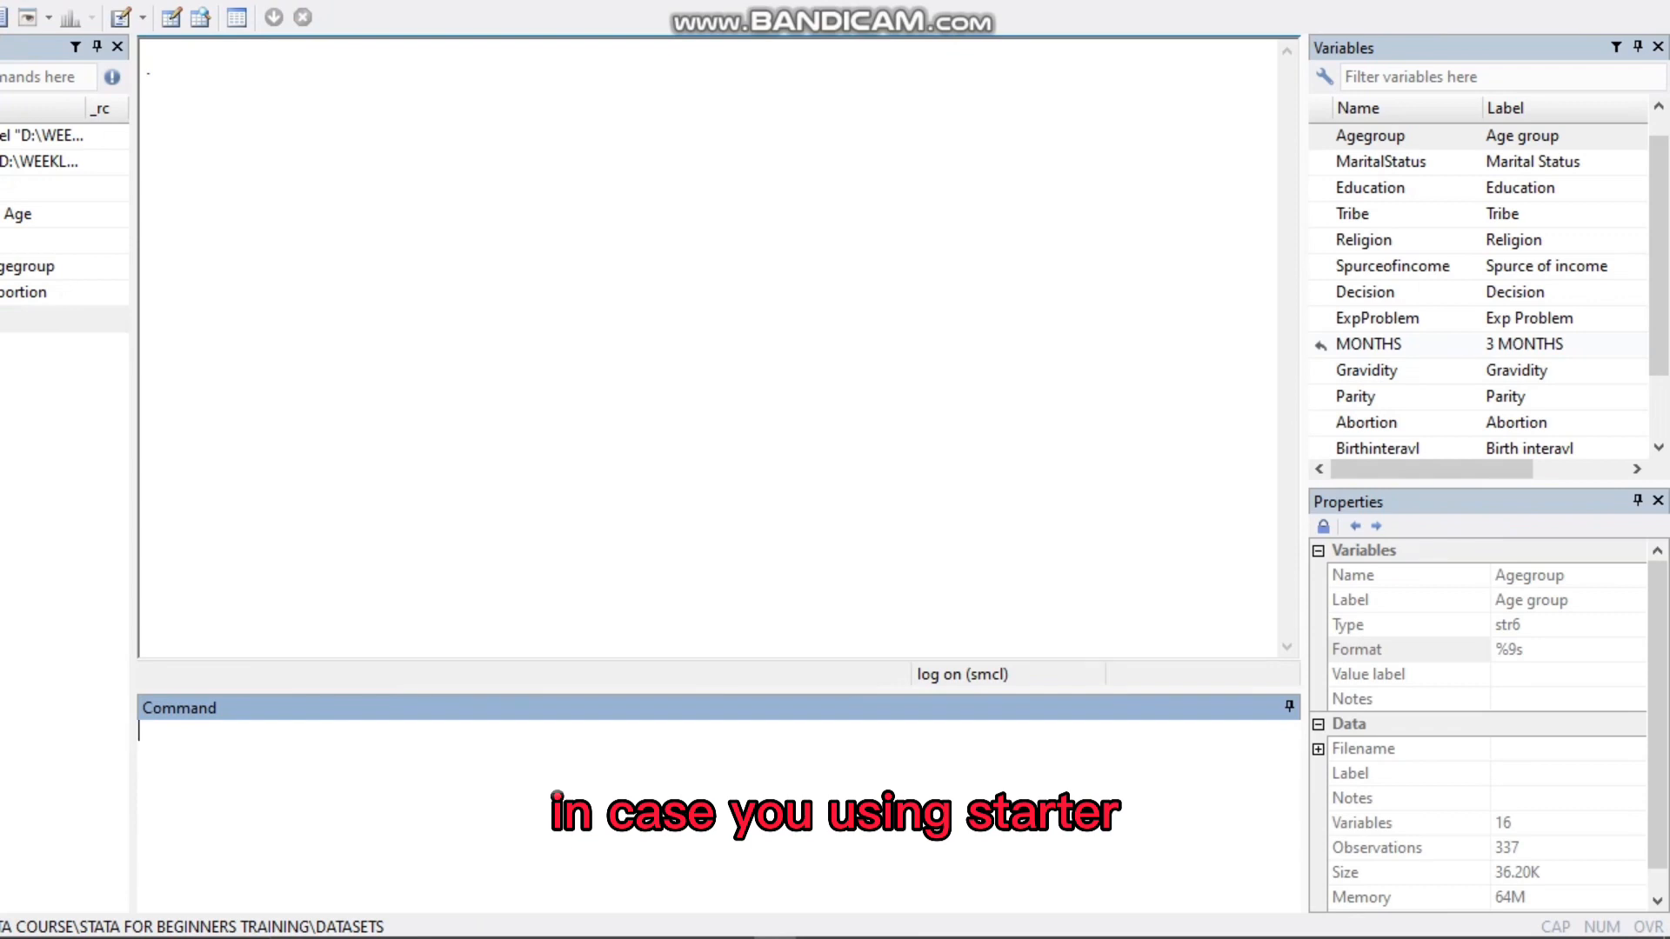
Run misstable summarize to report the counts of missing values in the dataset
drag(1478, 485, 1478, 537)
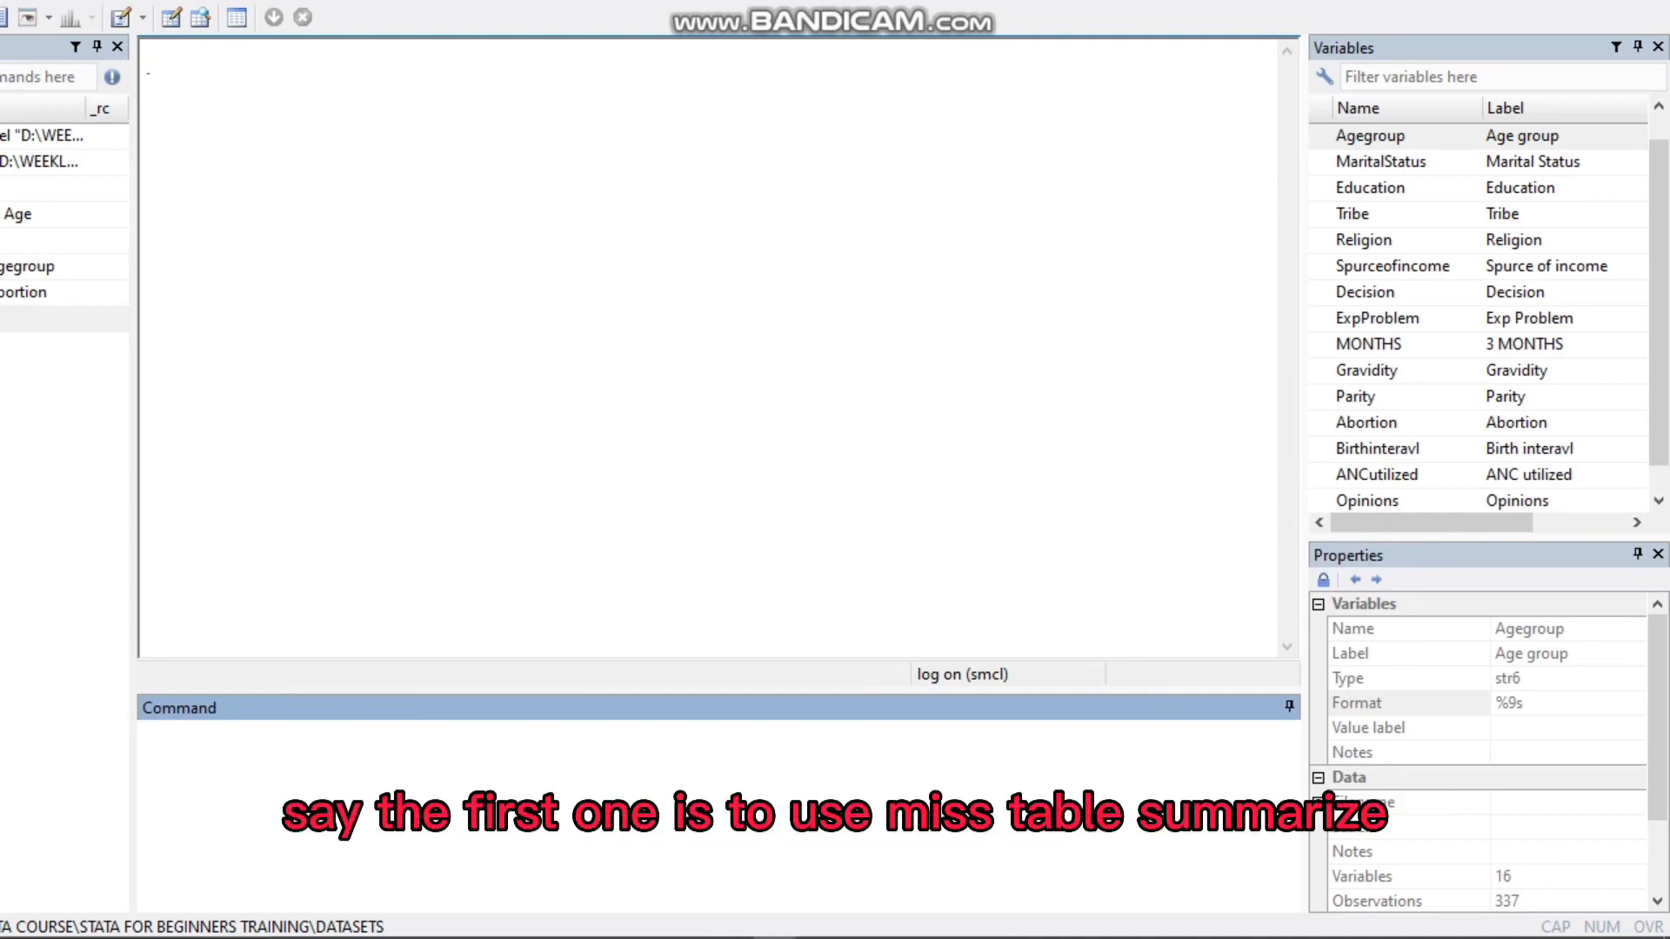
text(misstable summa)
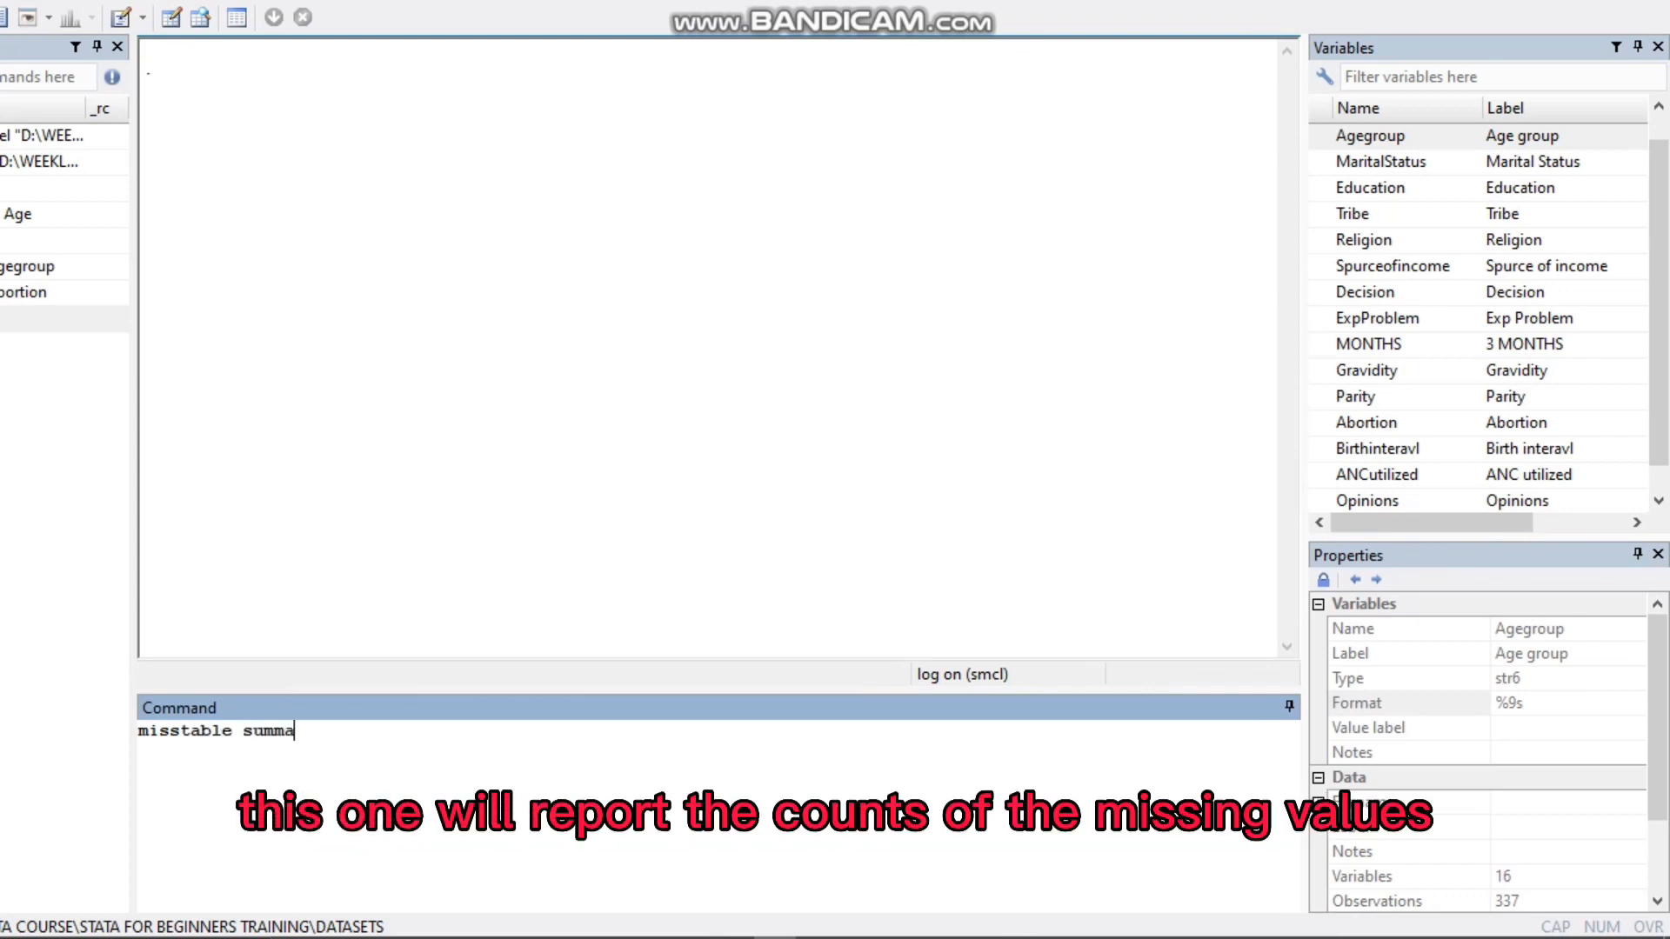
text(rize)
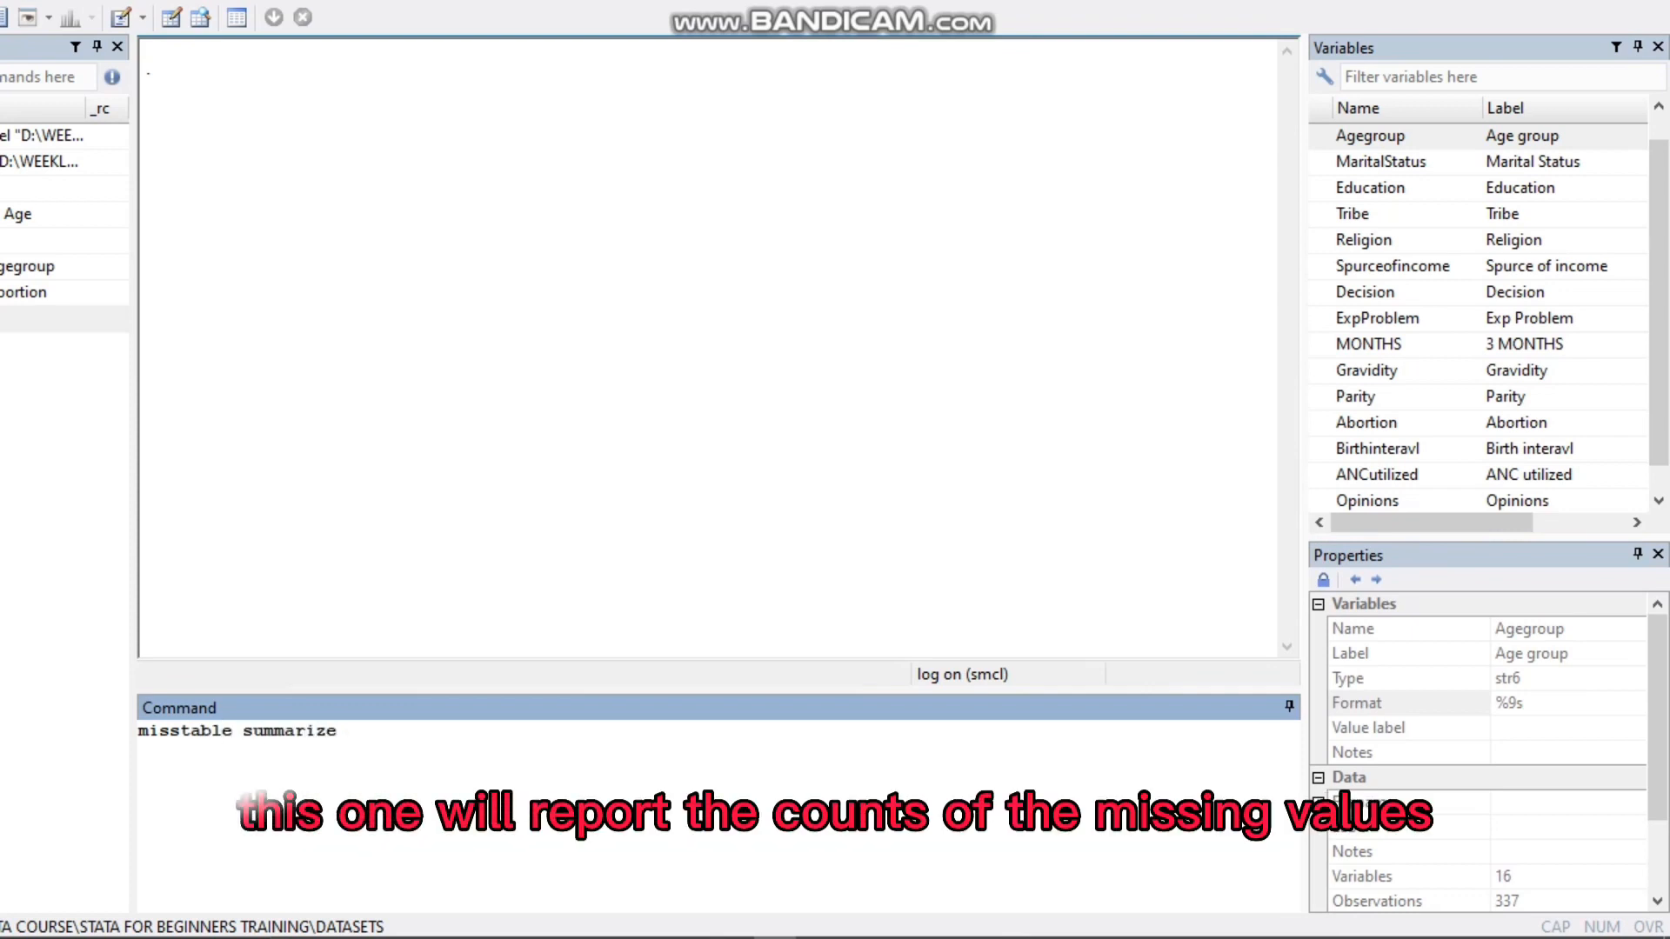
key(Return)
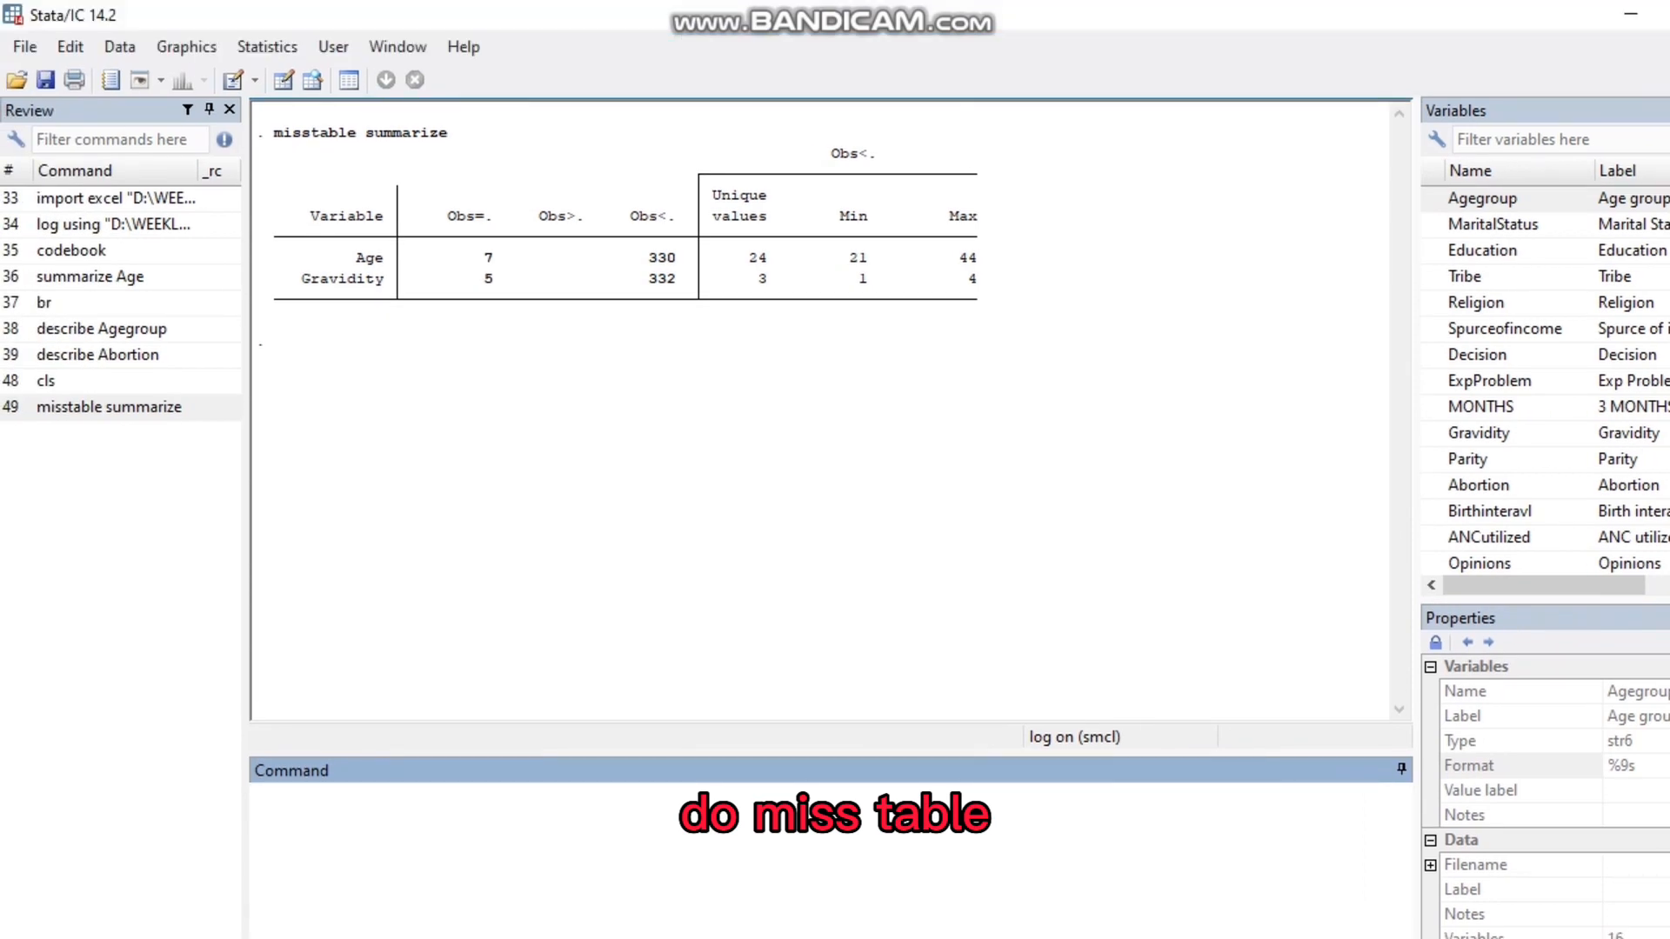
drag(399, 91, 144, 70)
click(35, 345)
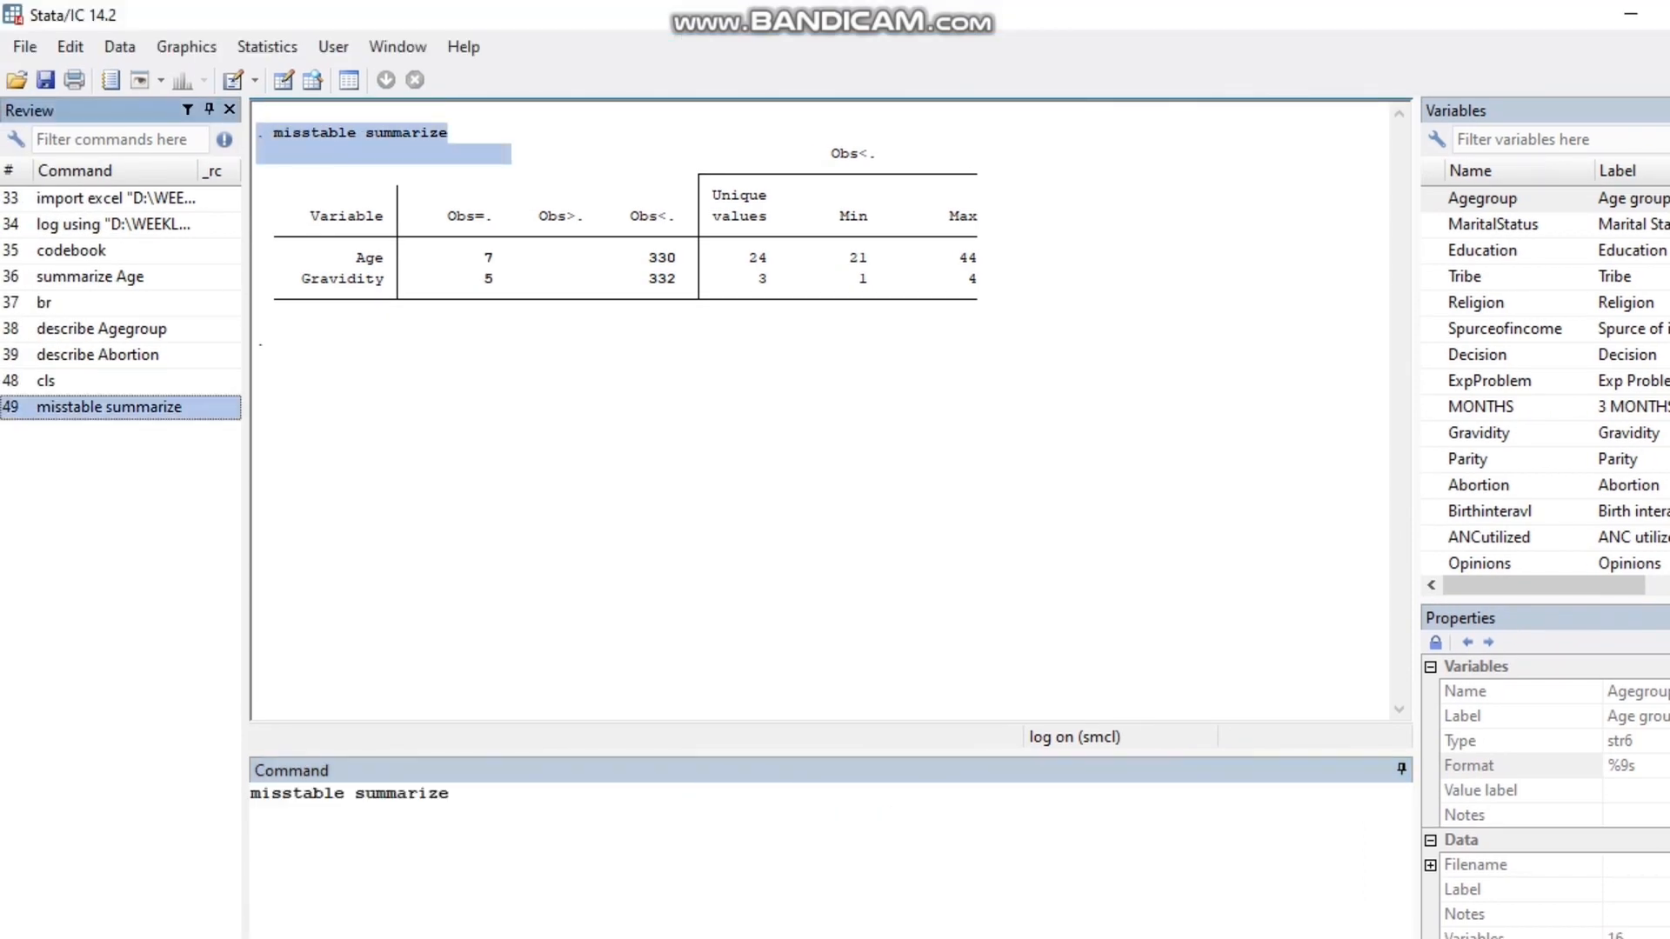
drag(453, 793, 250, 794)
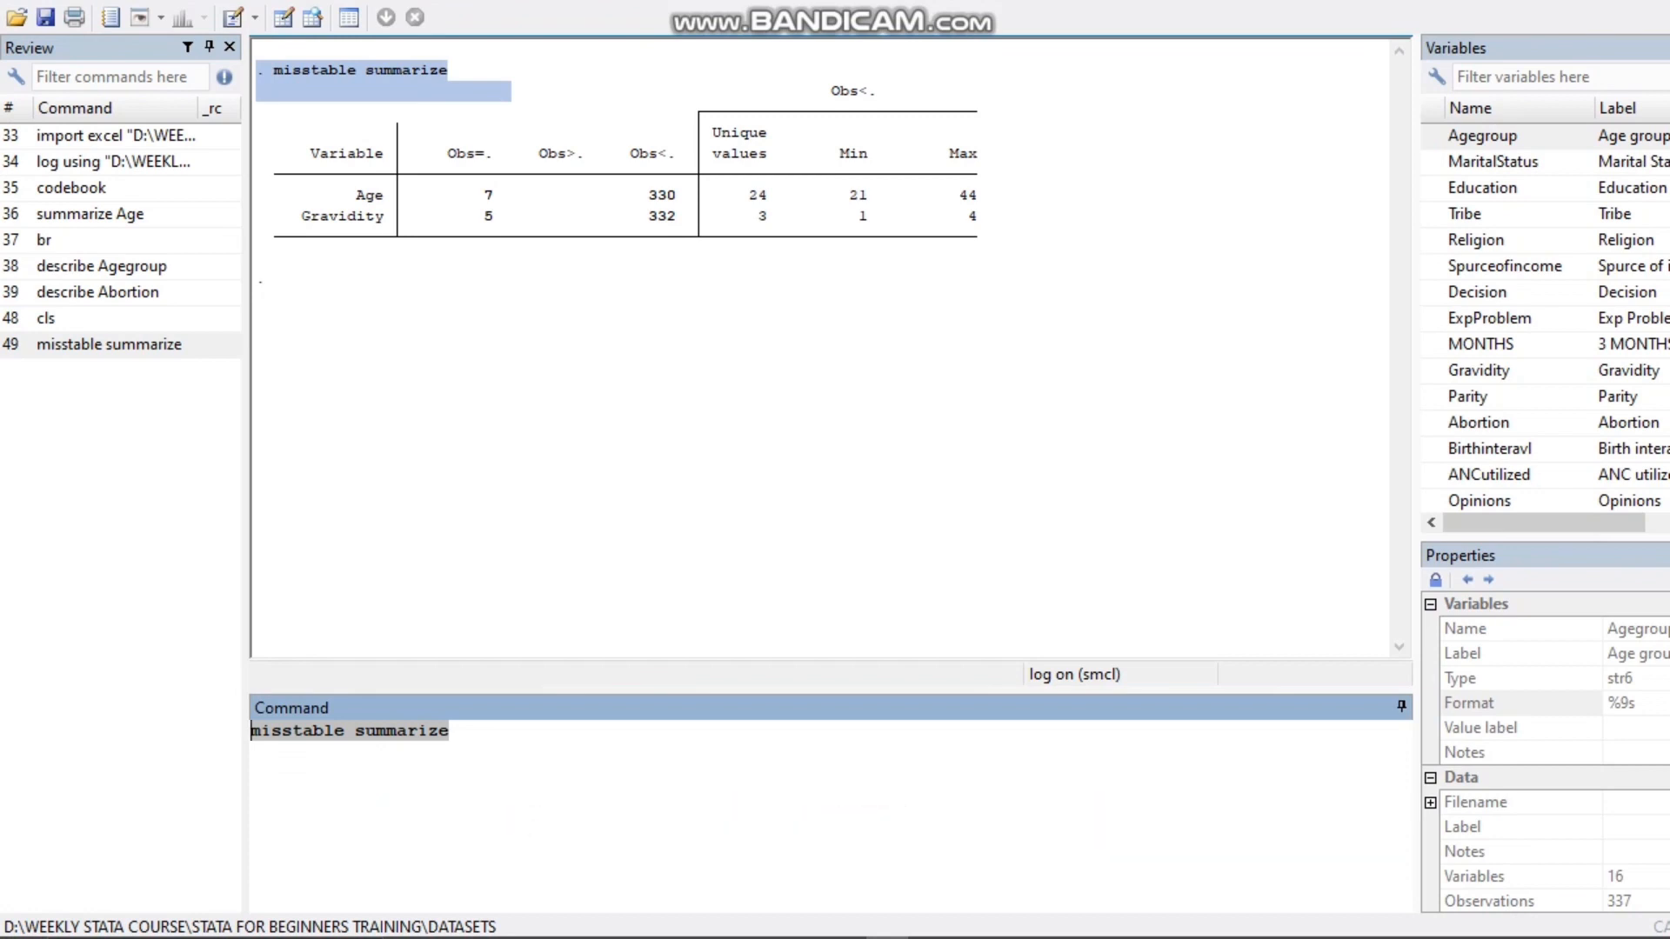
click(451, 730)
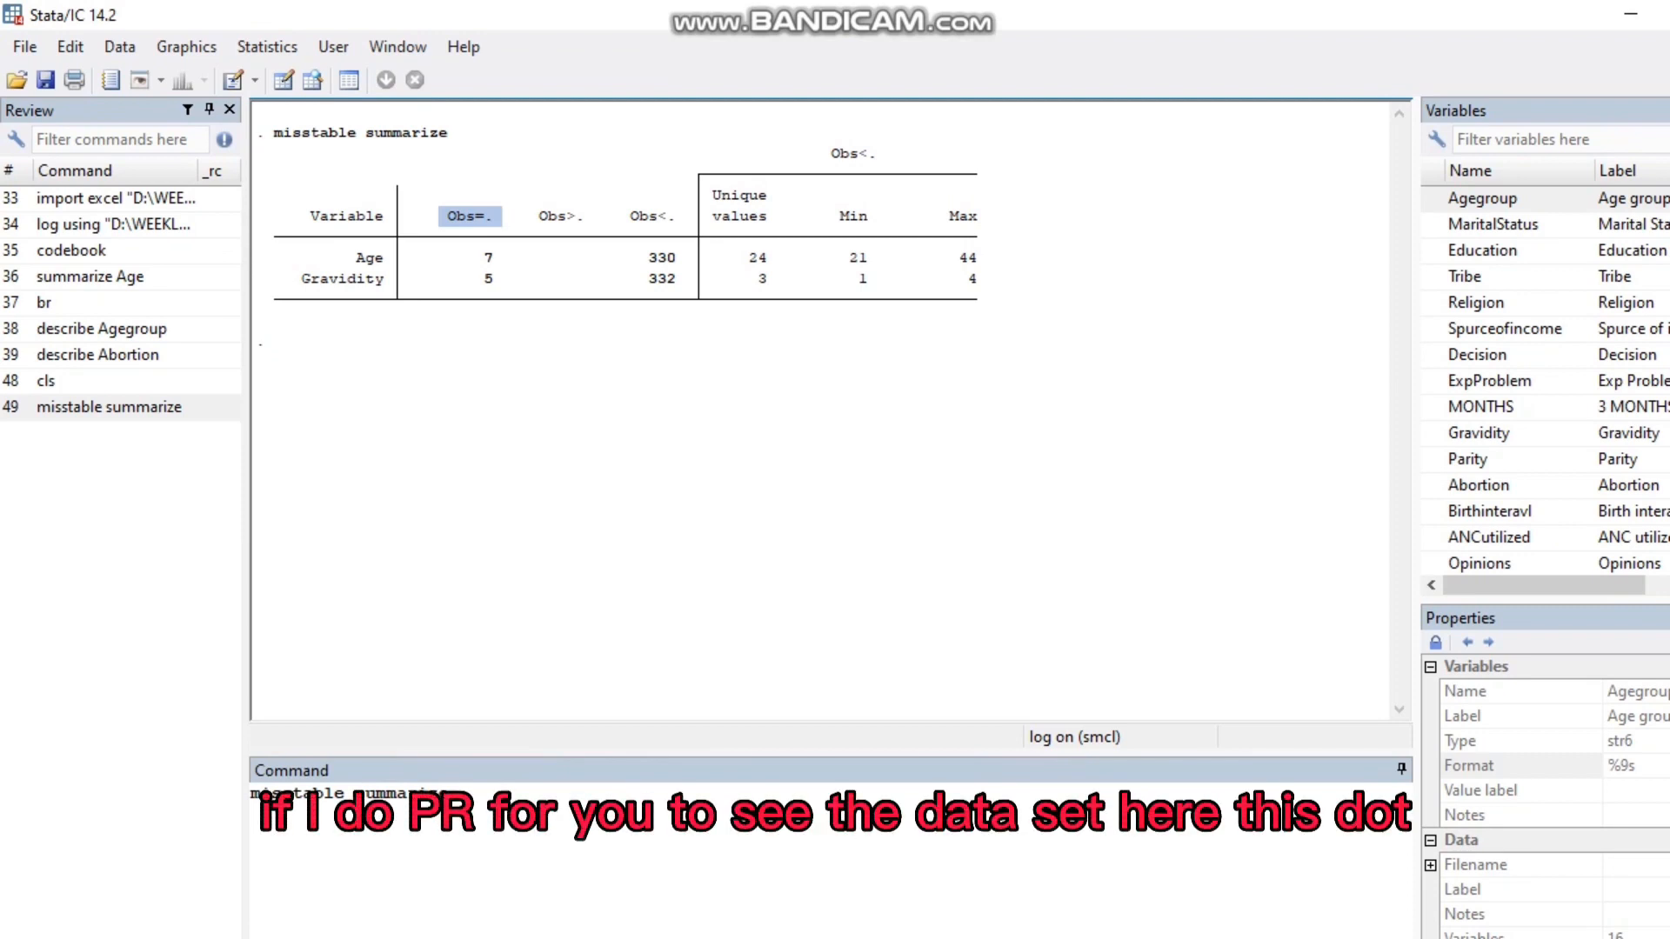
Replace the pending command with br and run it to browse the dataset
drag(458, 793, 251, 794)
text(b)
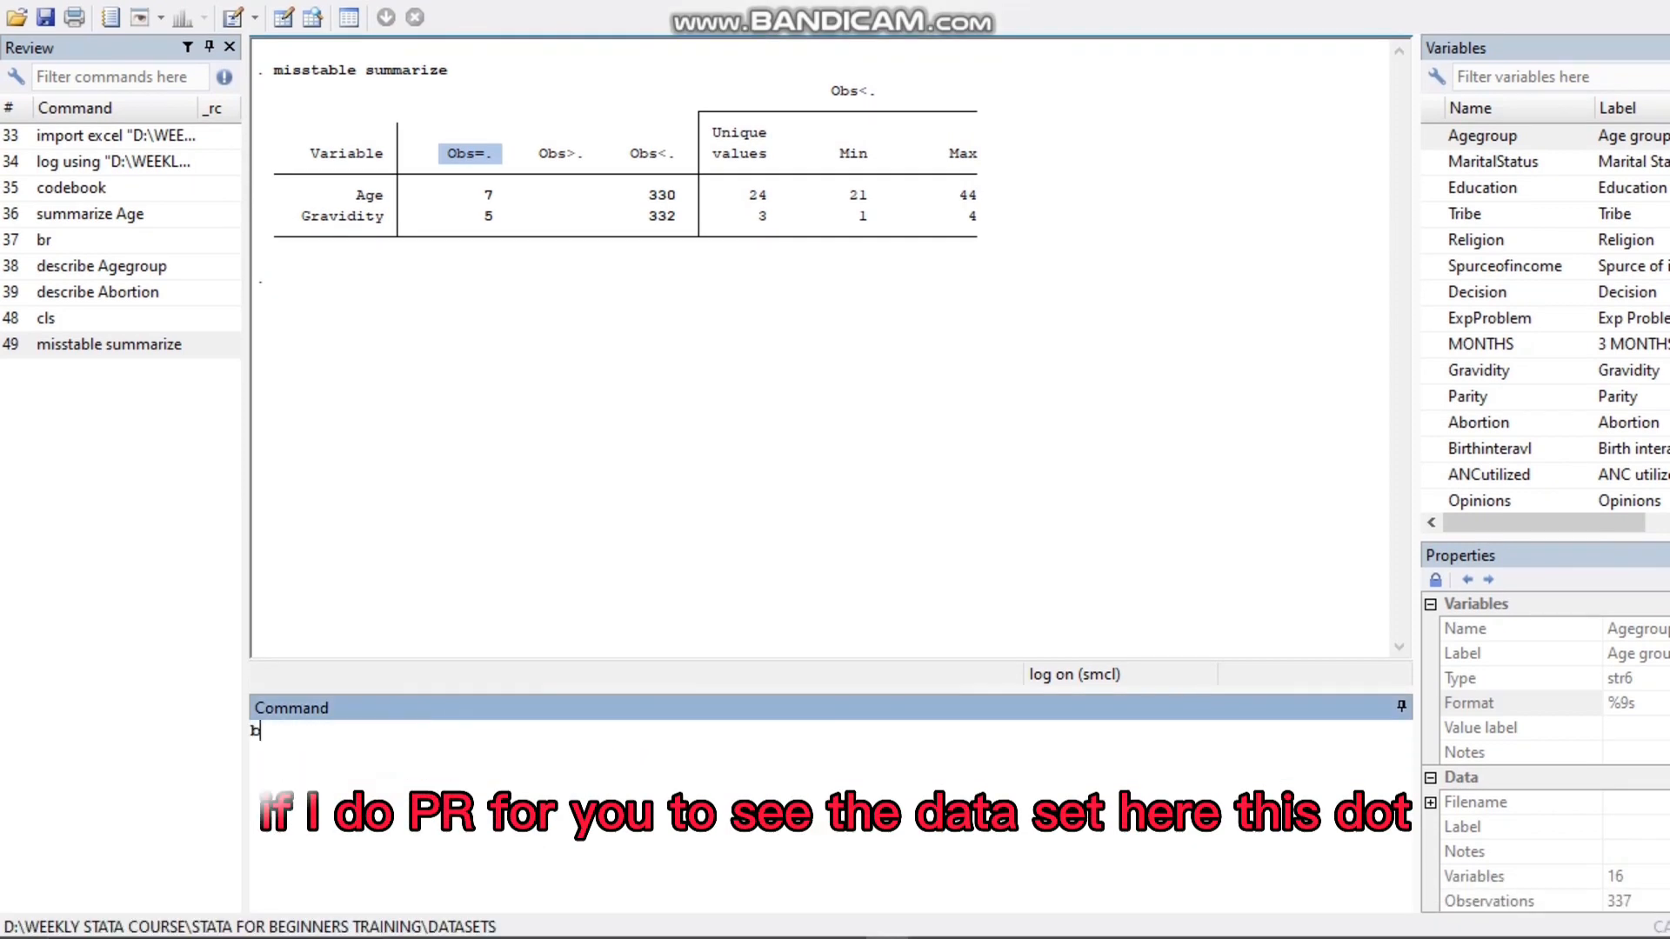
text(r)
key(Return)
Examine how missing values are recorded in the Age column, rows 11 to 14
click(113, 401)
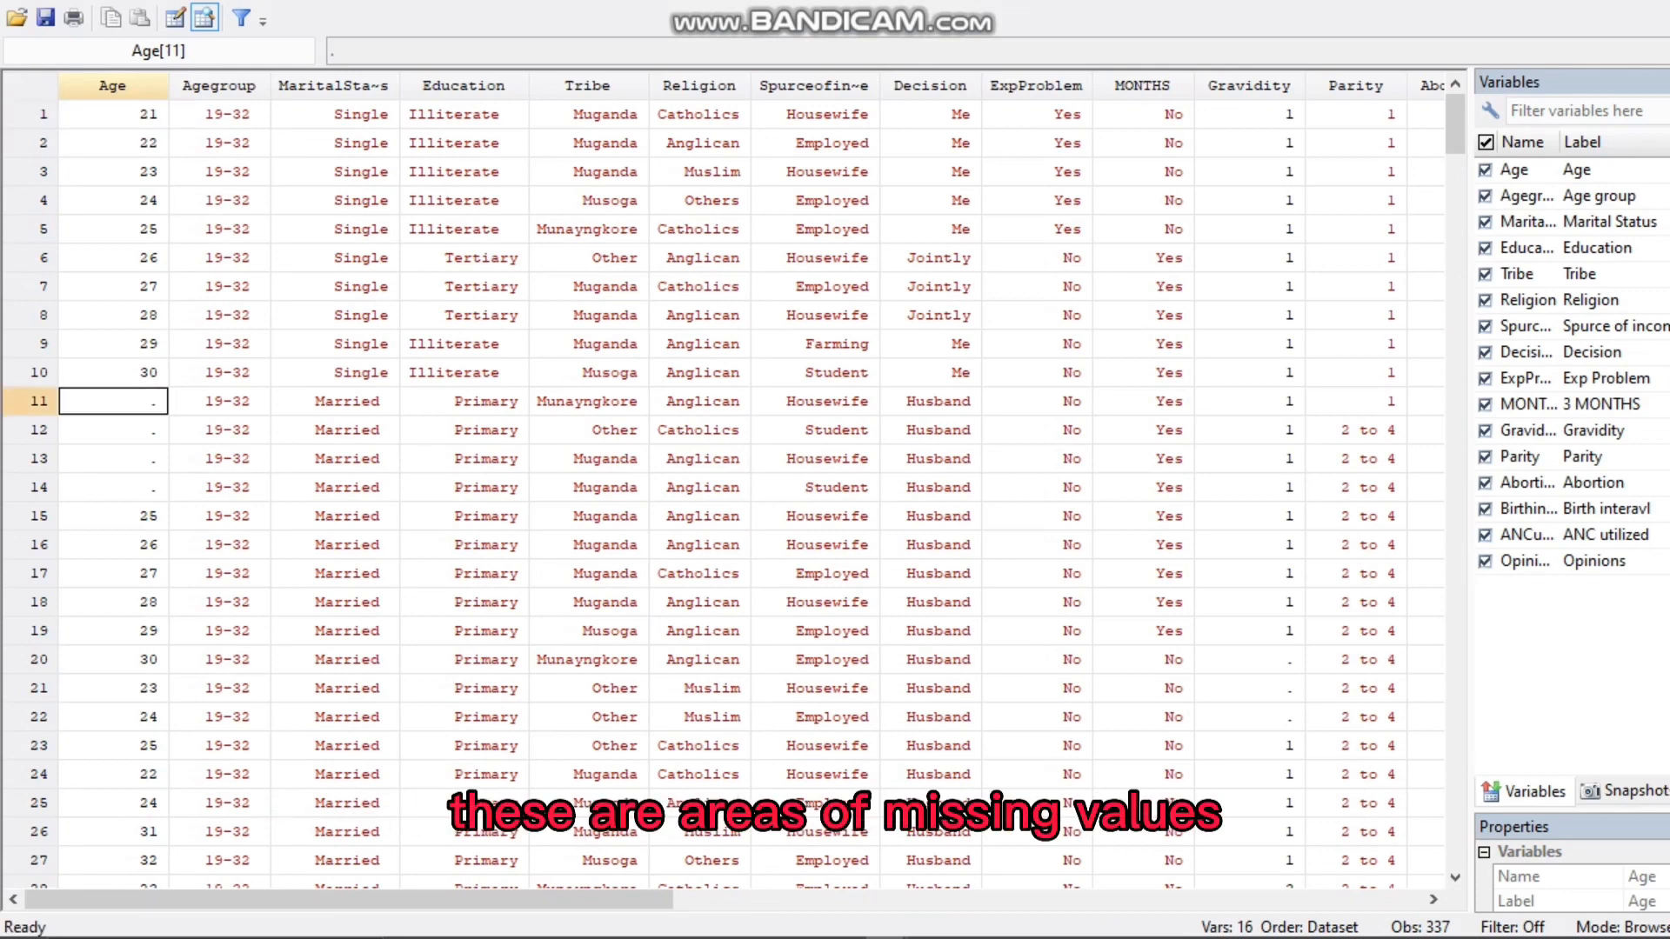
key(Down)
key(Down)
key(Down)
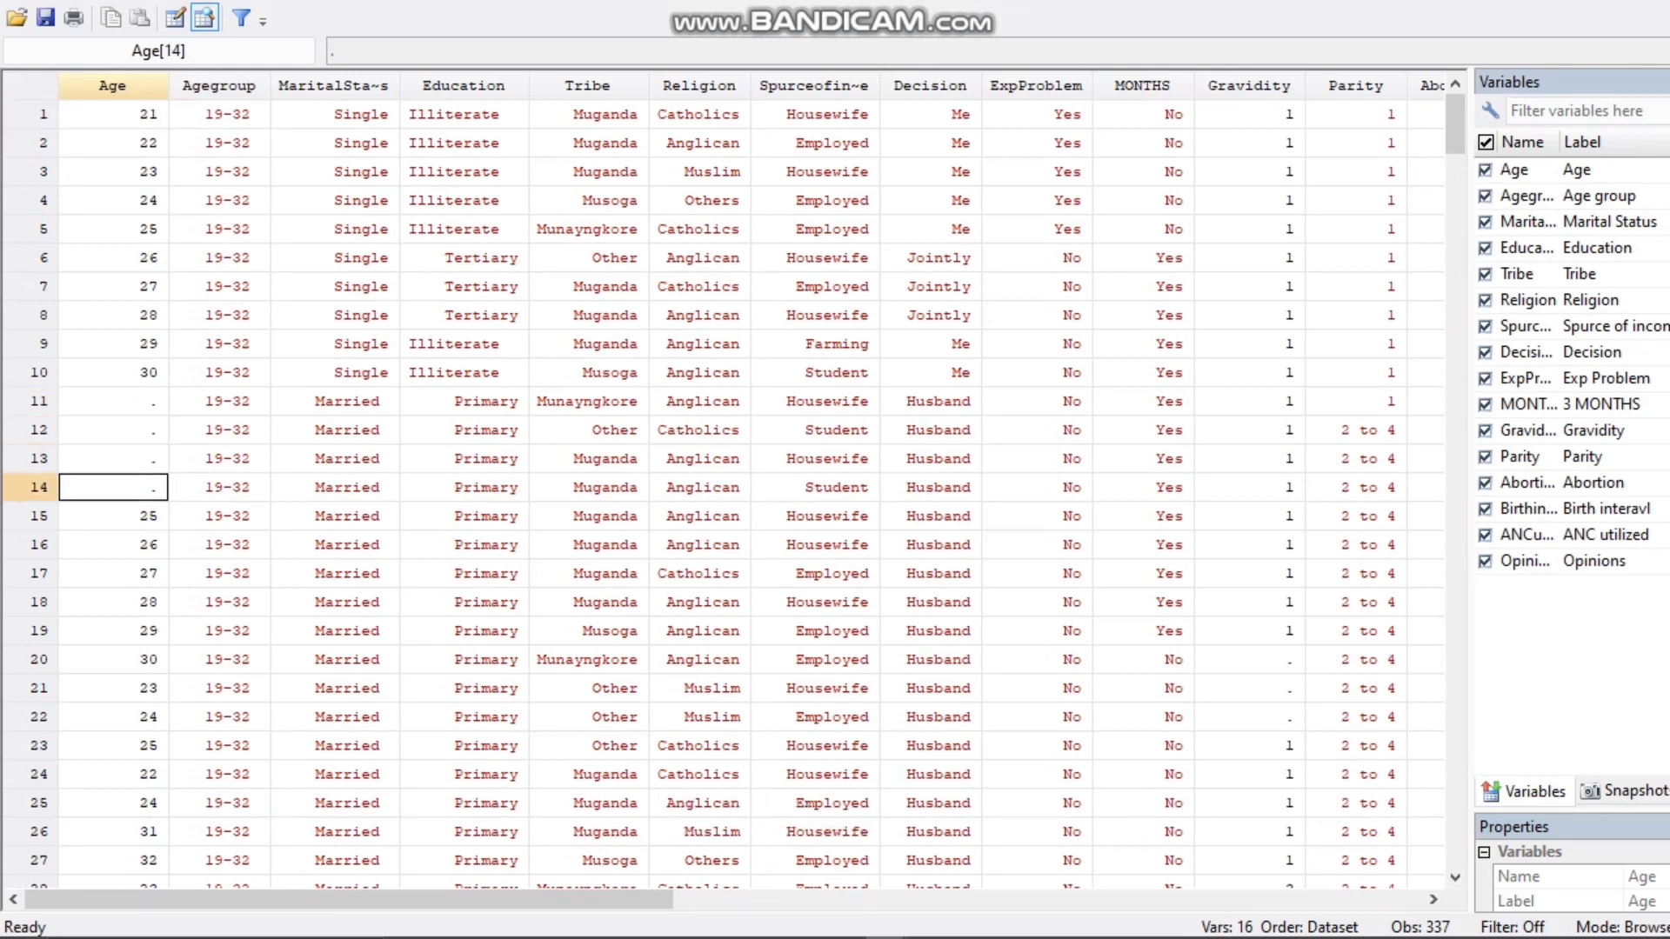
click(113, 402)
key(Down)
key(Down)
key(Down)
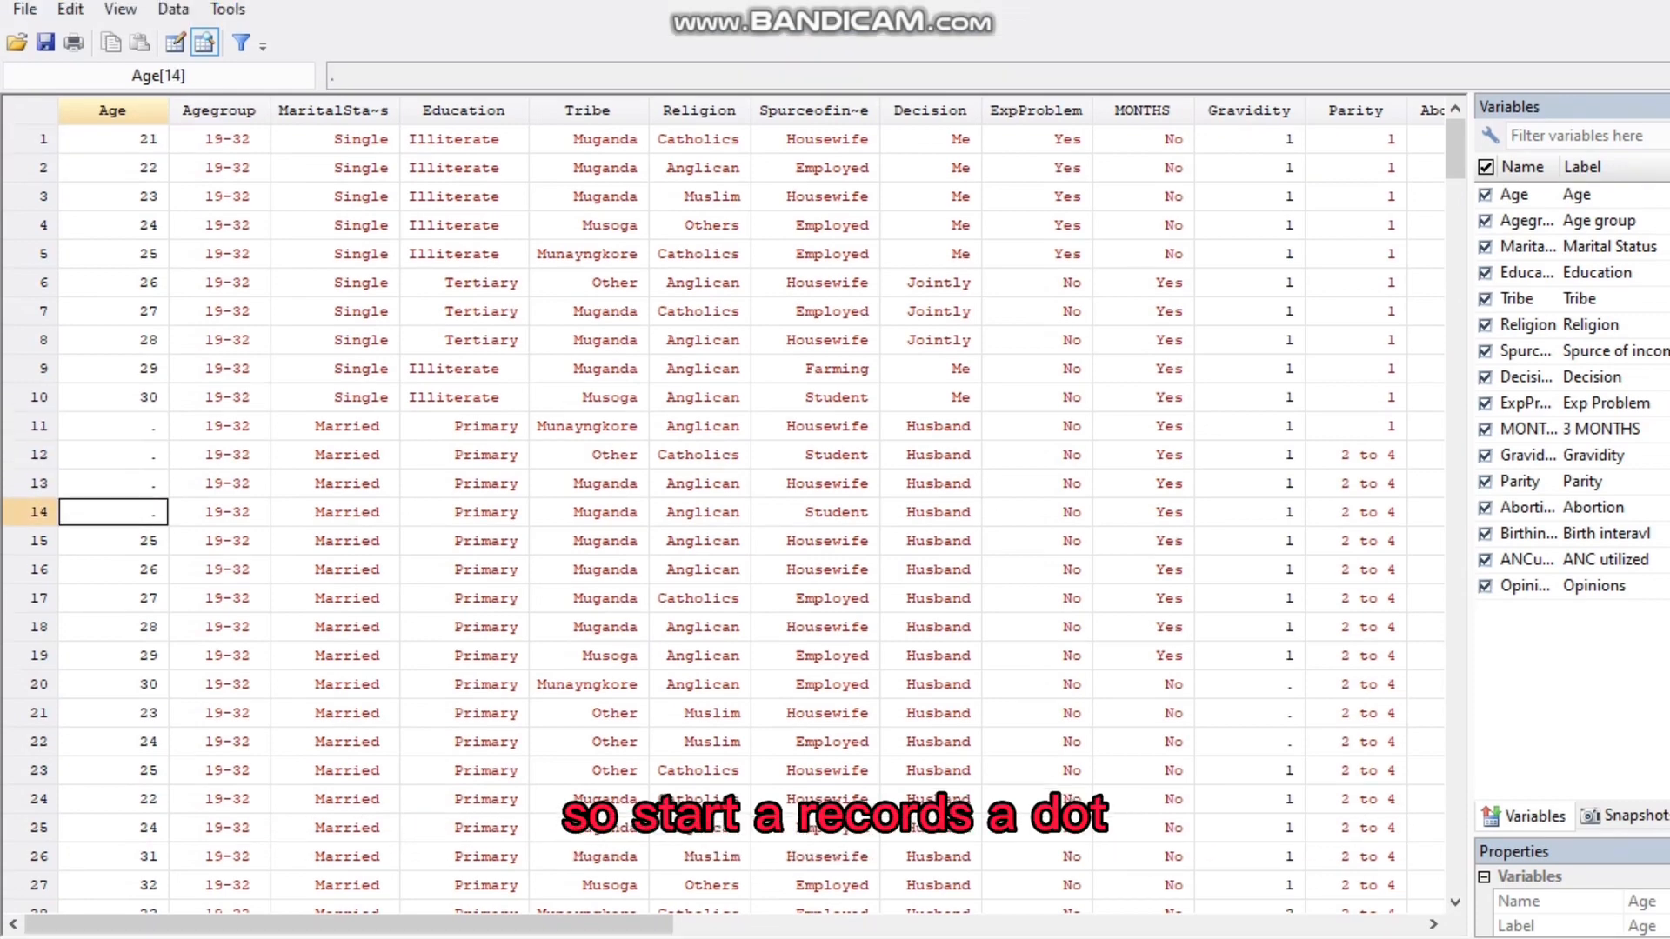
Examine the missing values in the Gravidity column around rows 20 to 22, and close the data browser
click(1249, 685)
key(Down)
key(Down)
key(Down)
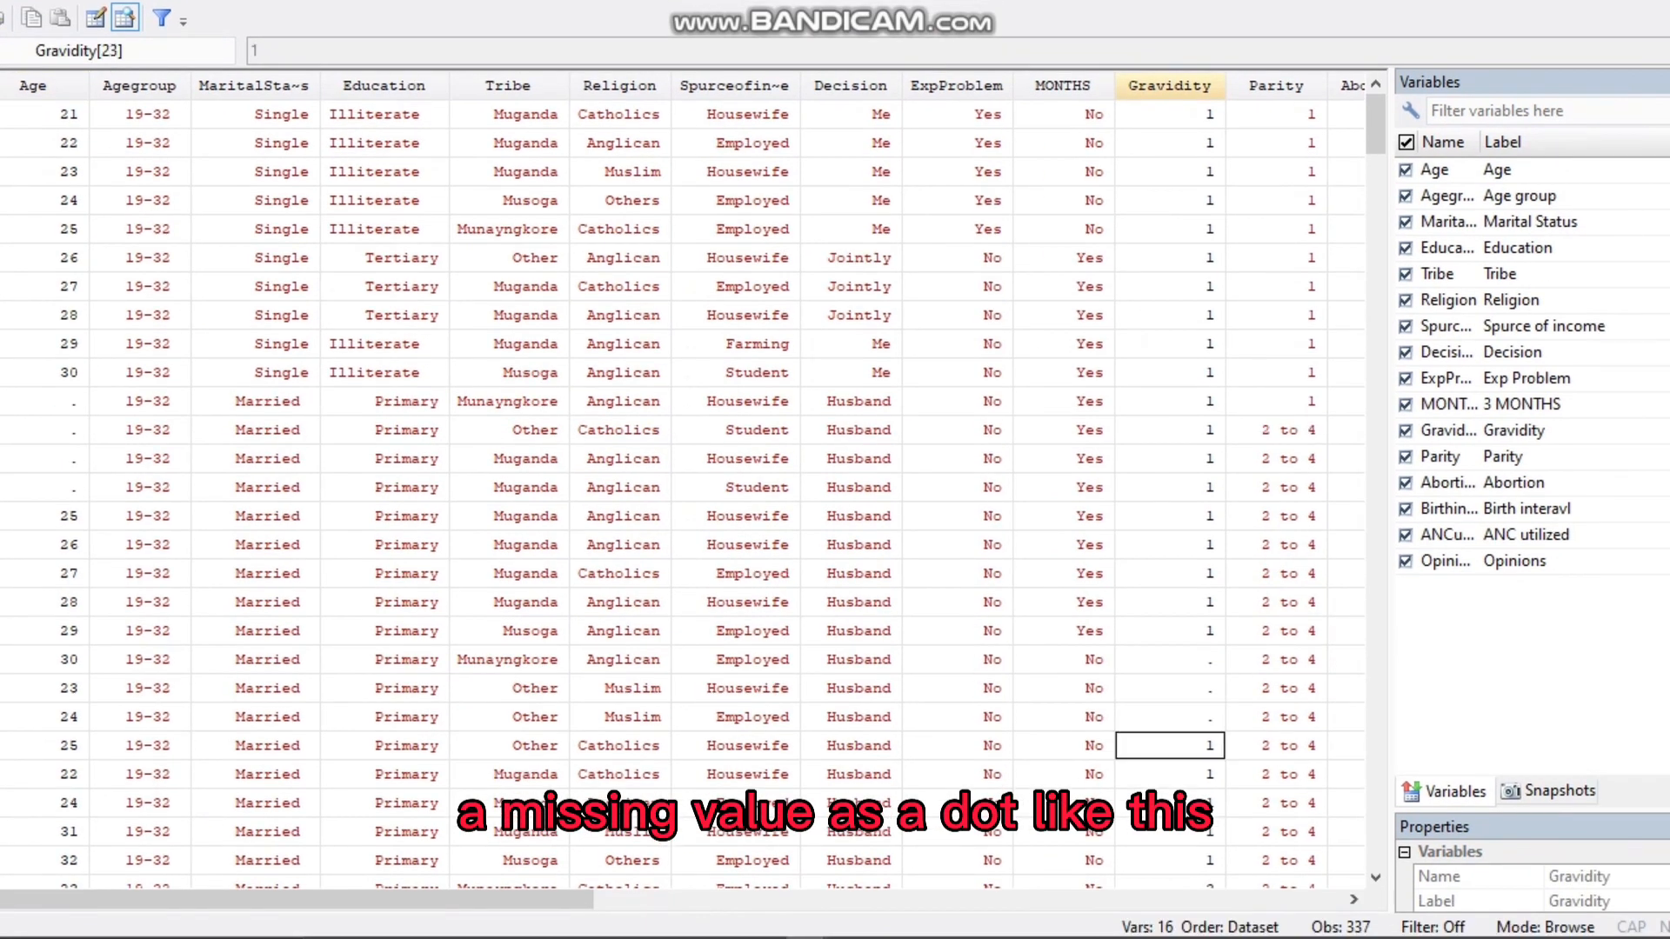
key(Up)
key(Right)
key(Left)
key(Up)
key(Up)
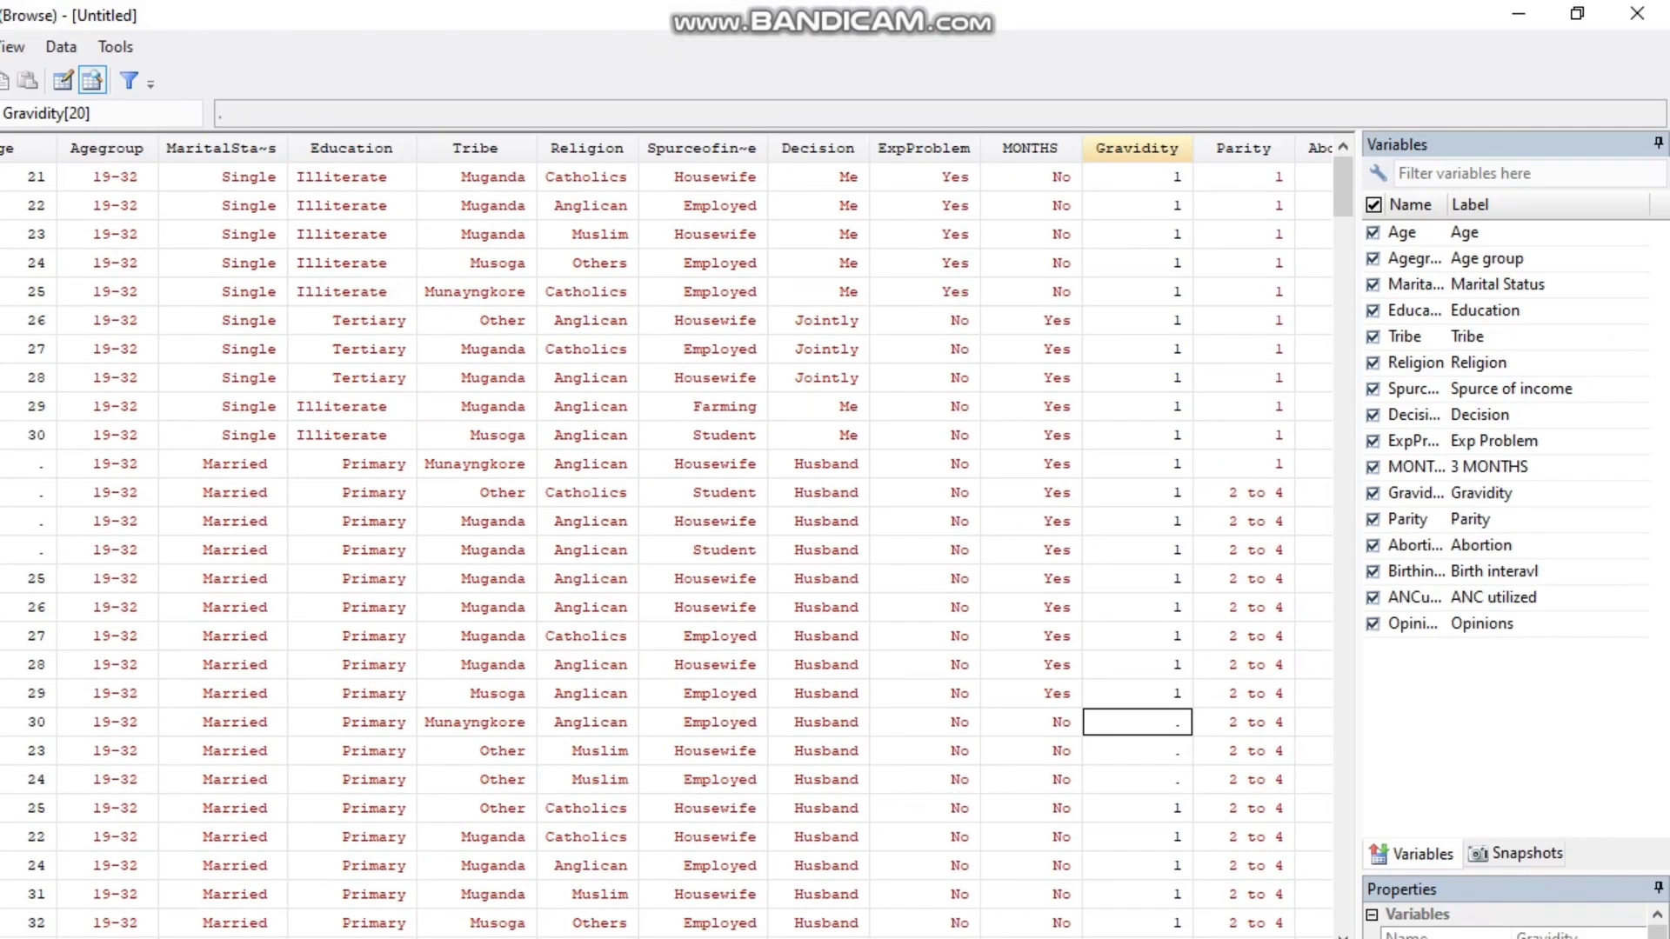
click(1641, 13)
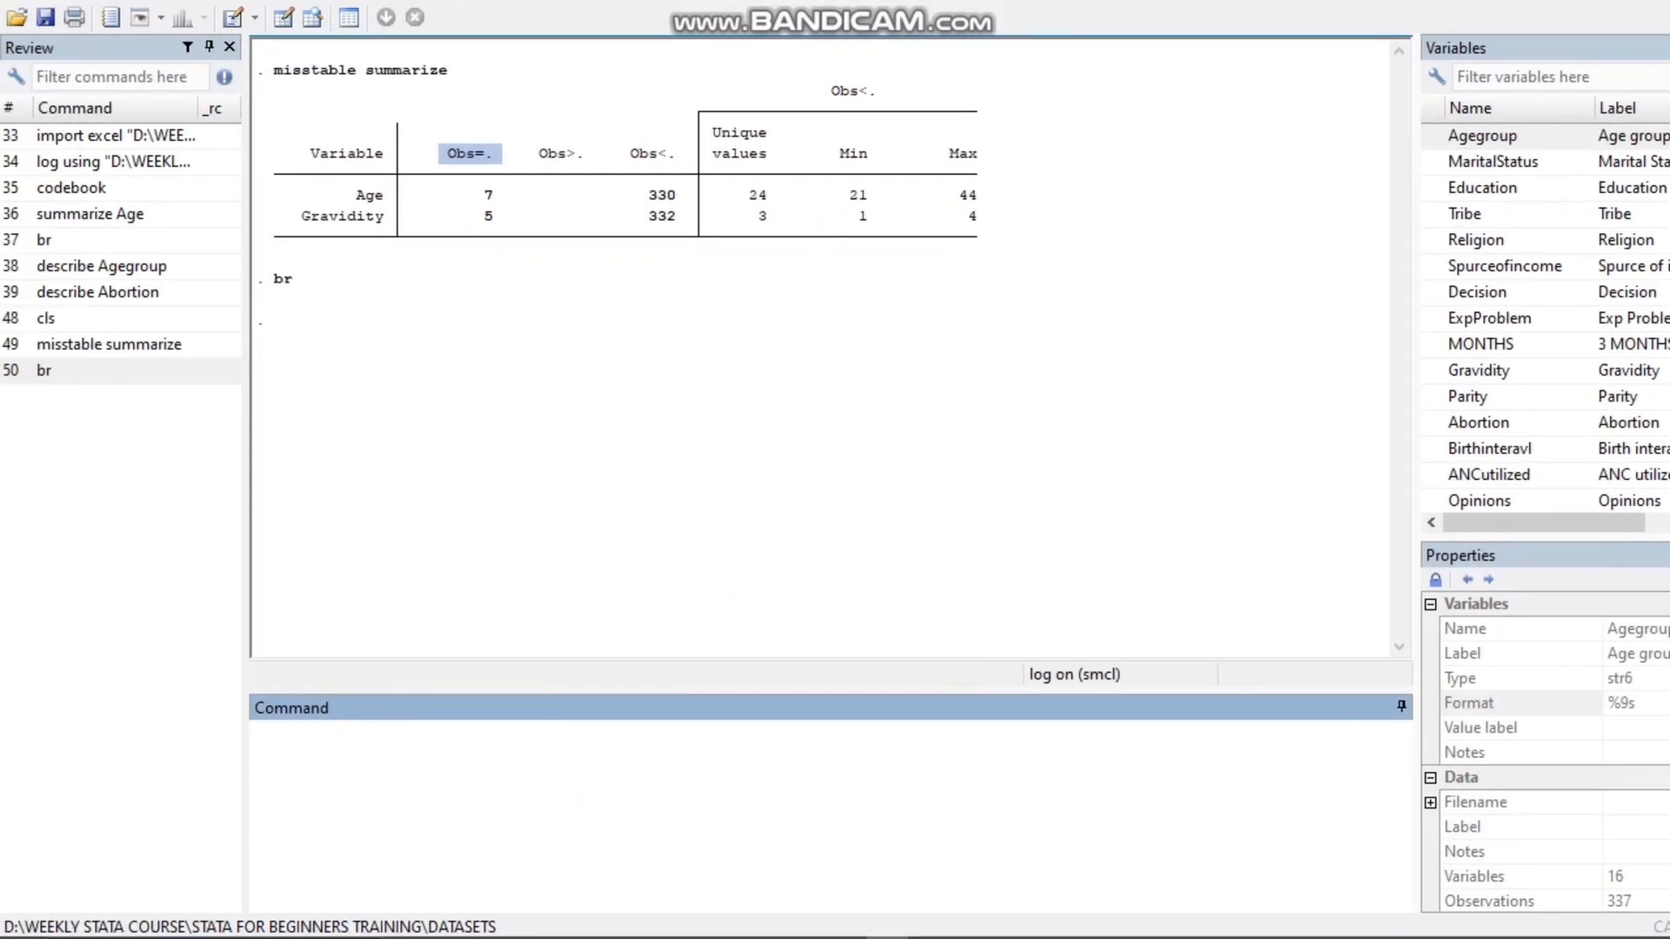
Examine the Obs=. column of the misstable summary for the missing counts of Age and Gravidity
click(498, 154)
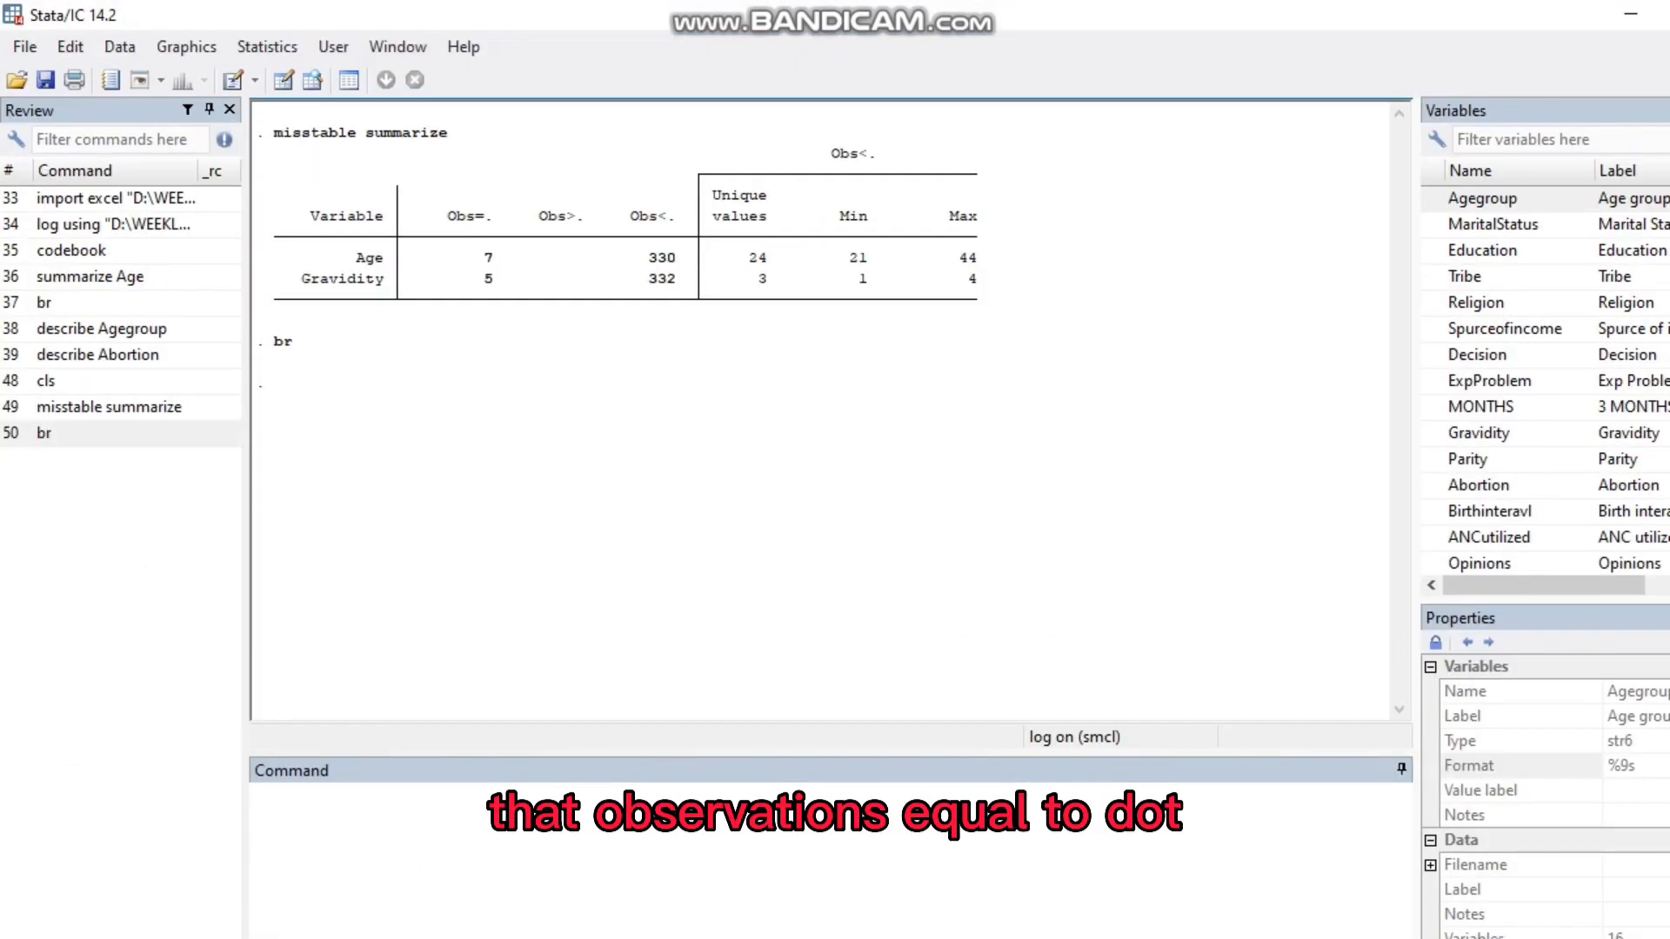
drag(494, 154, 466, 154)
click(468, 216)
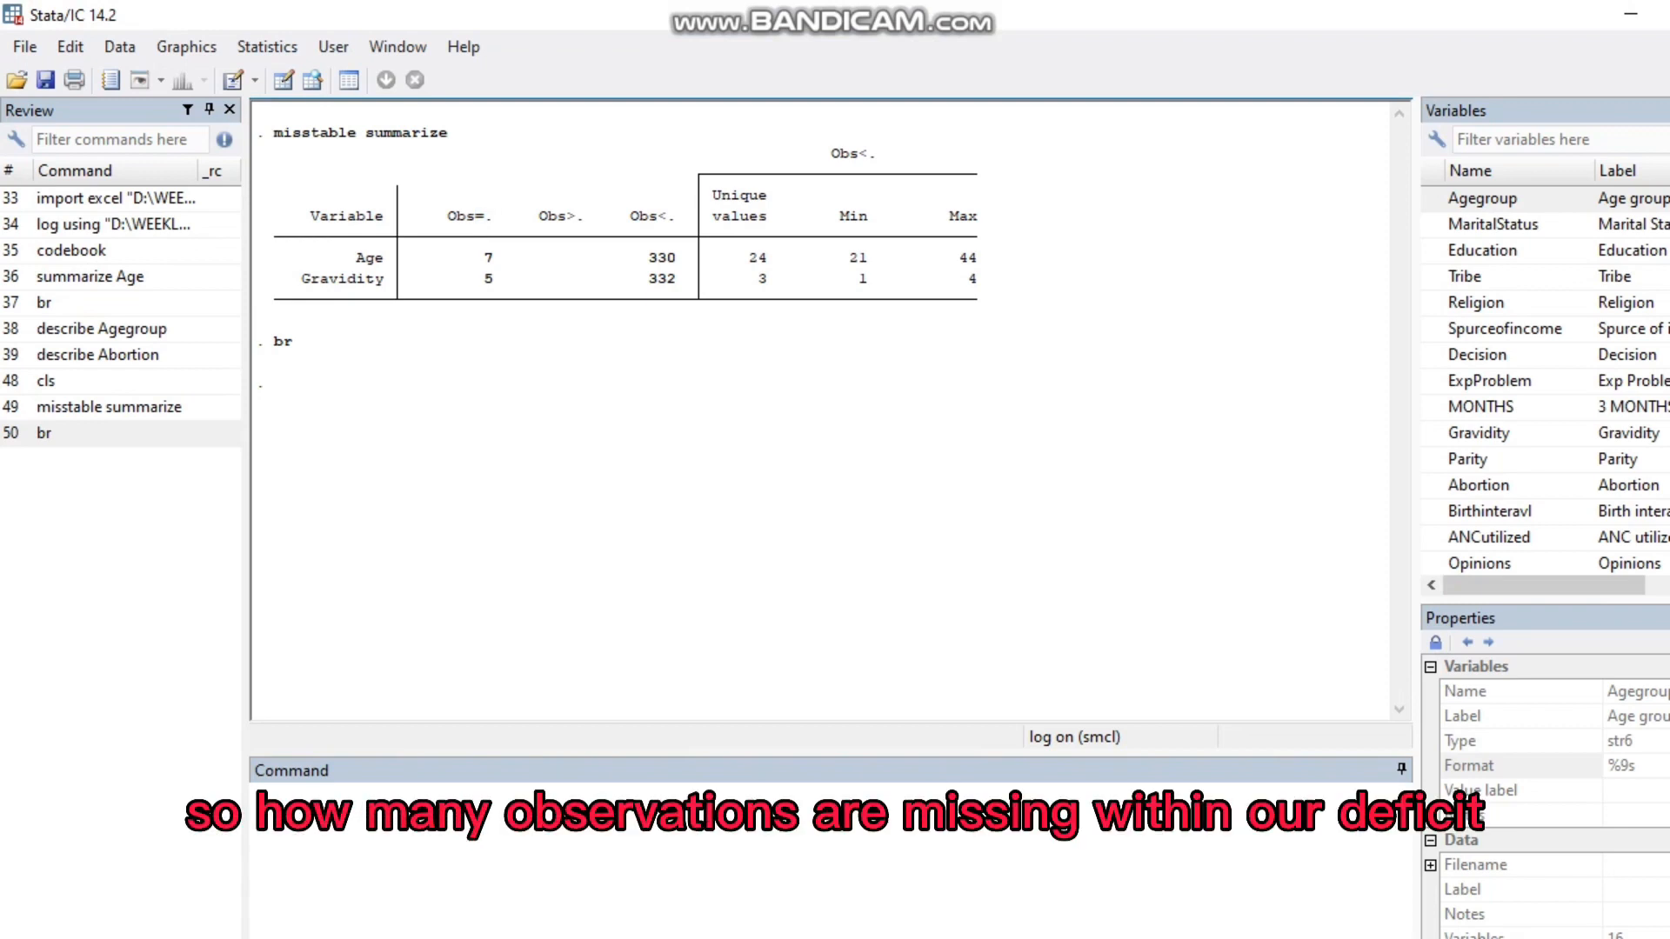
drag(494, 216, 428, 216)
click(426, 220)
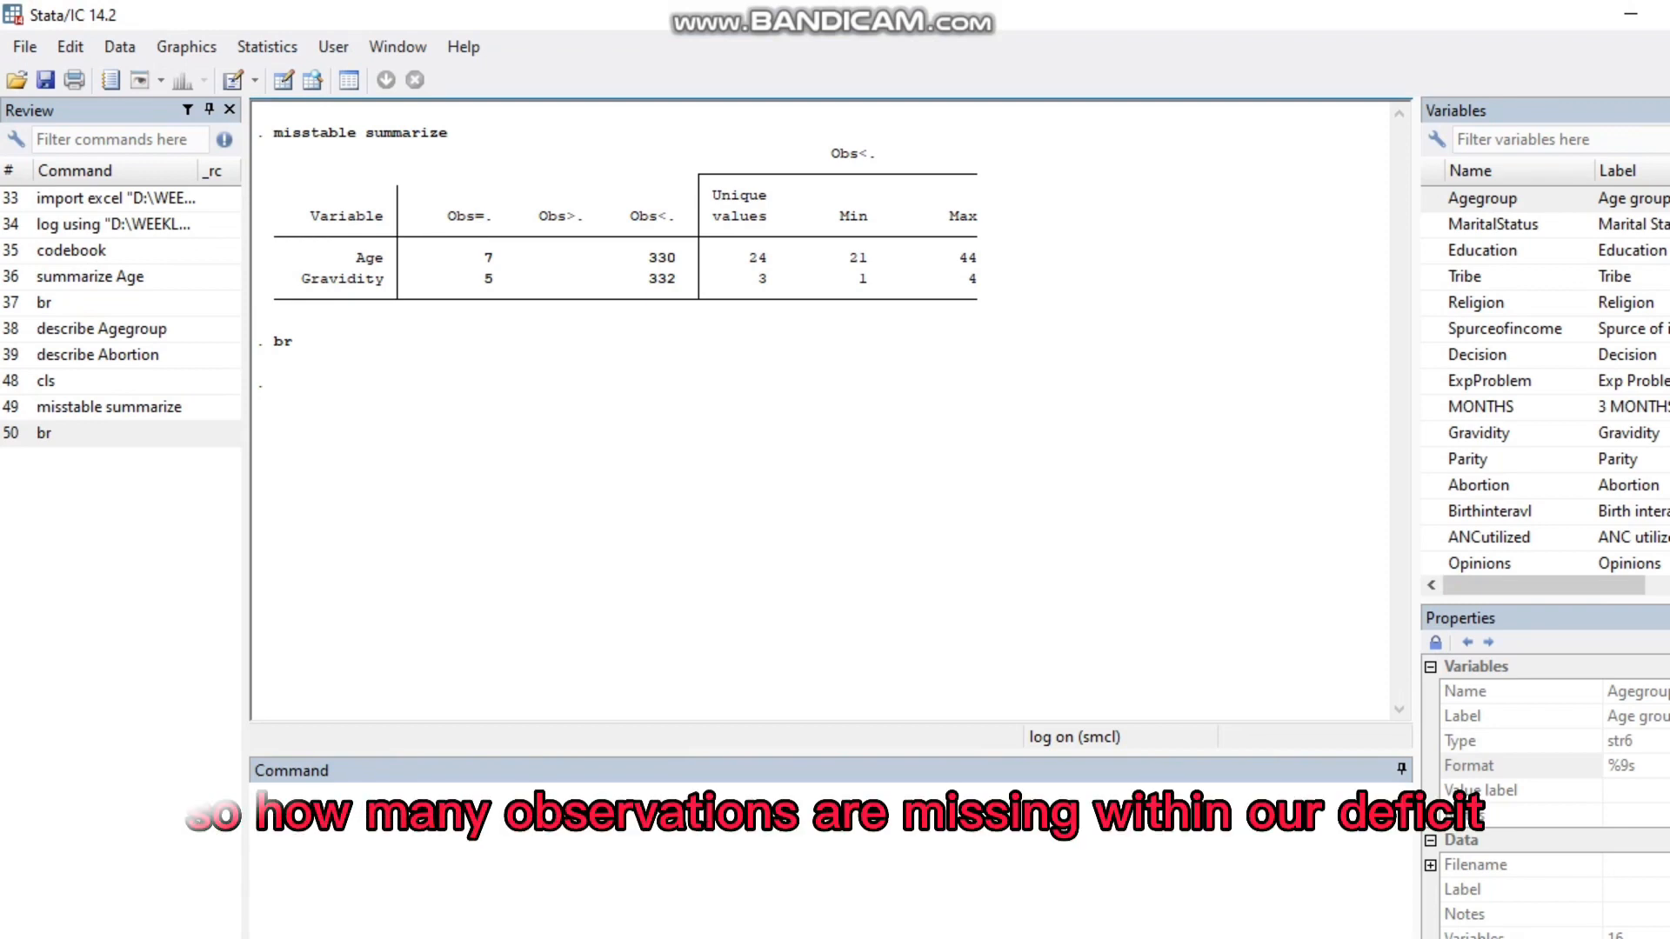
drag(348, 259, 493, 259)
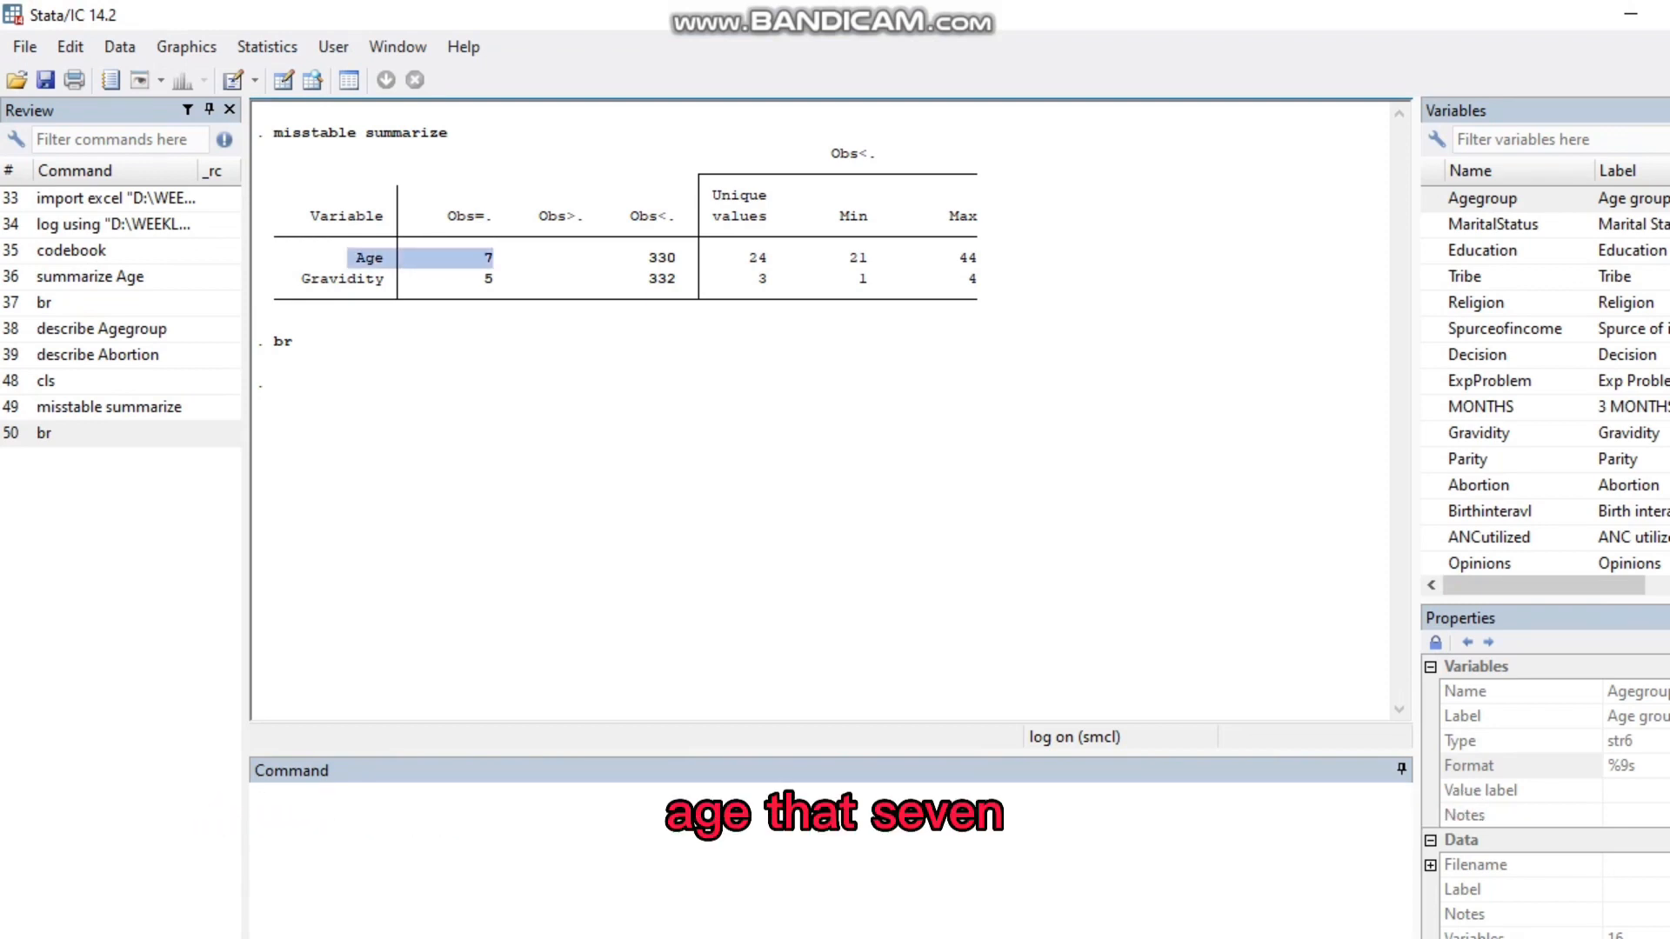
drag(301, 279, 502, 280)
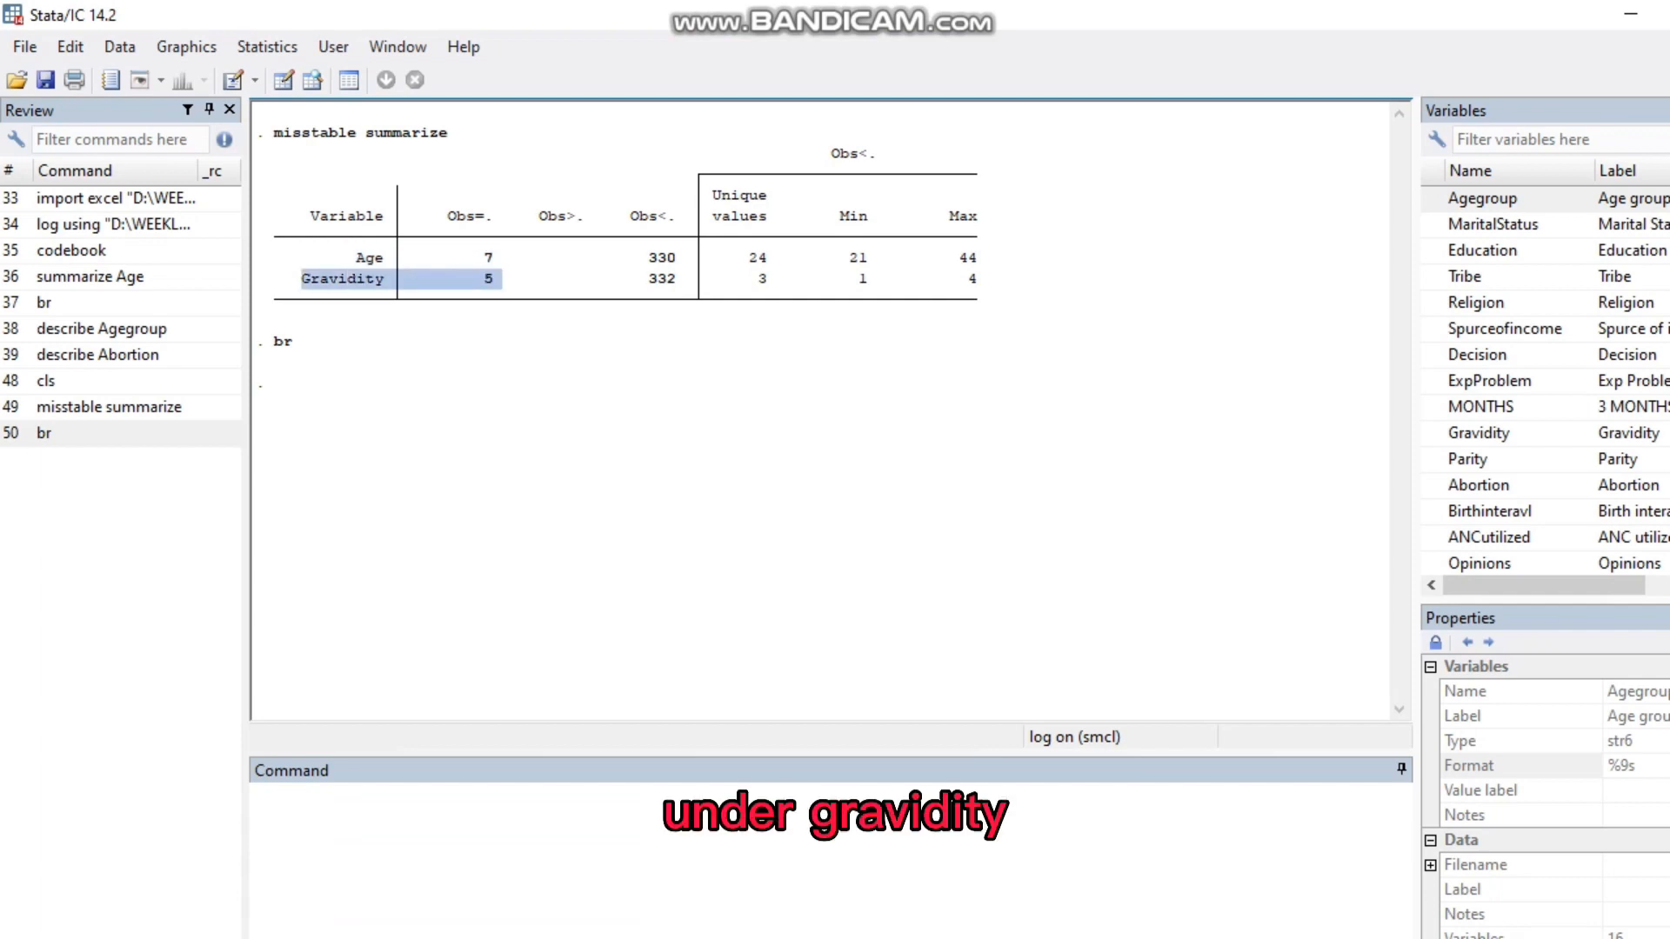
click(529, 260)
Compare the Obs>. and Obs<. columns of the misstable summary with the missing counts for Age and Gravidity
drag(530, 216, 576, 216)
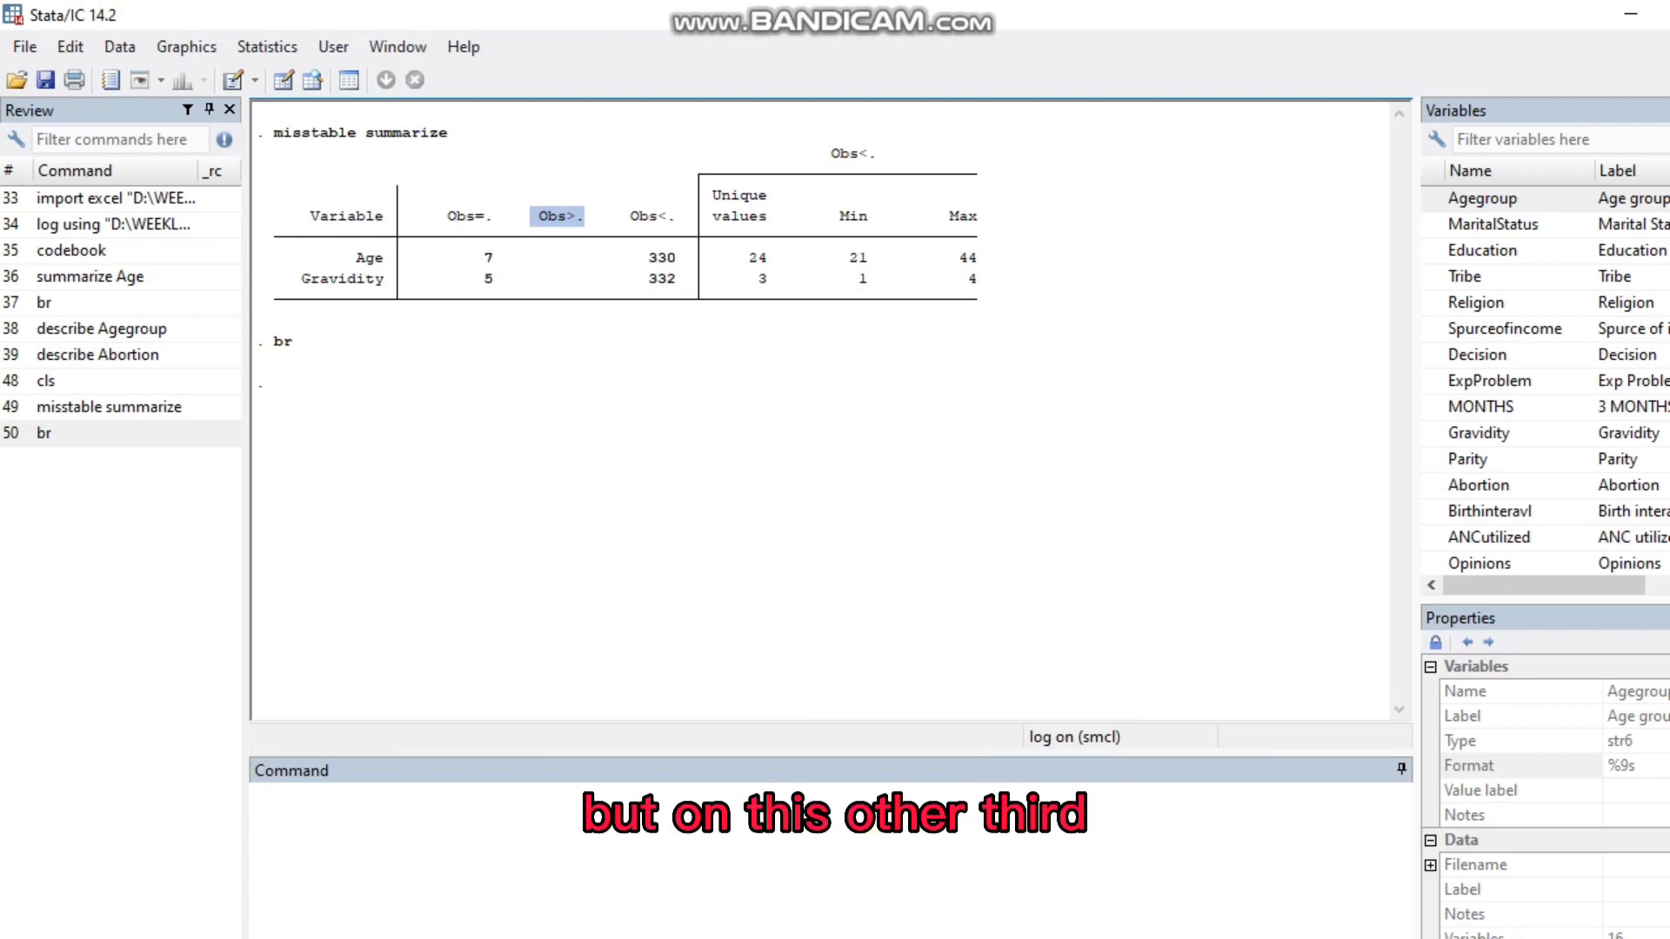
drag(630, 216, 685, 216)
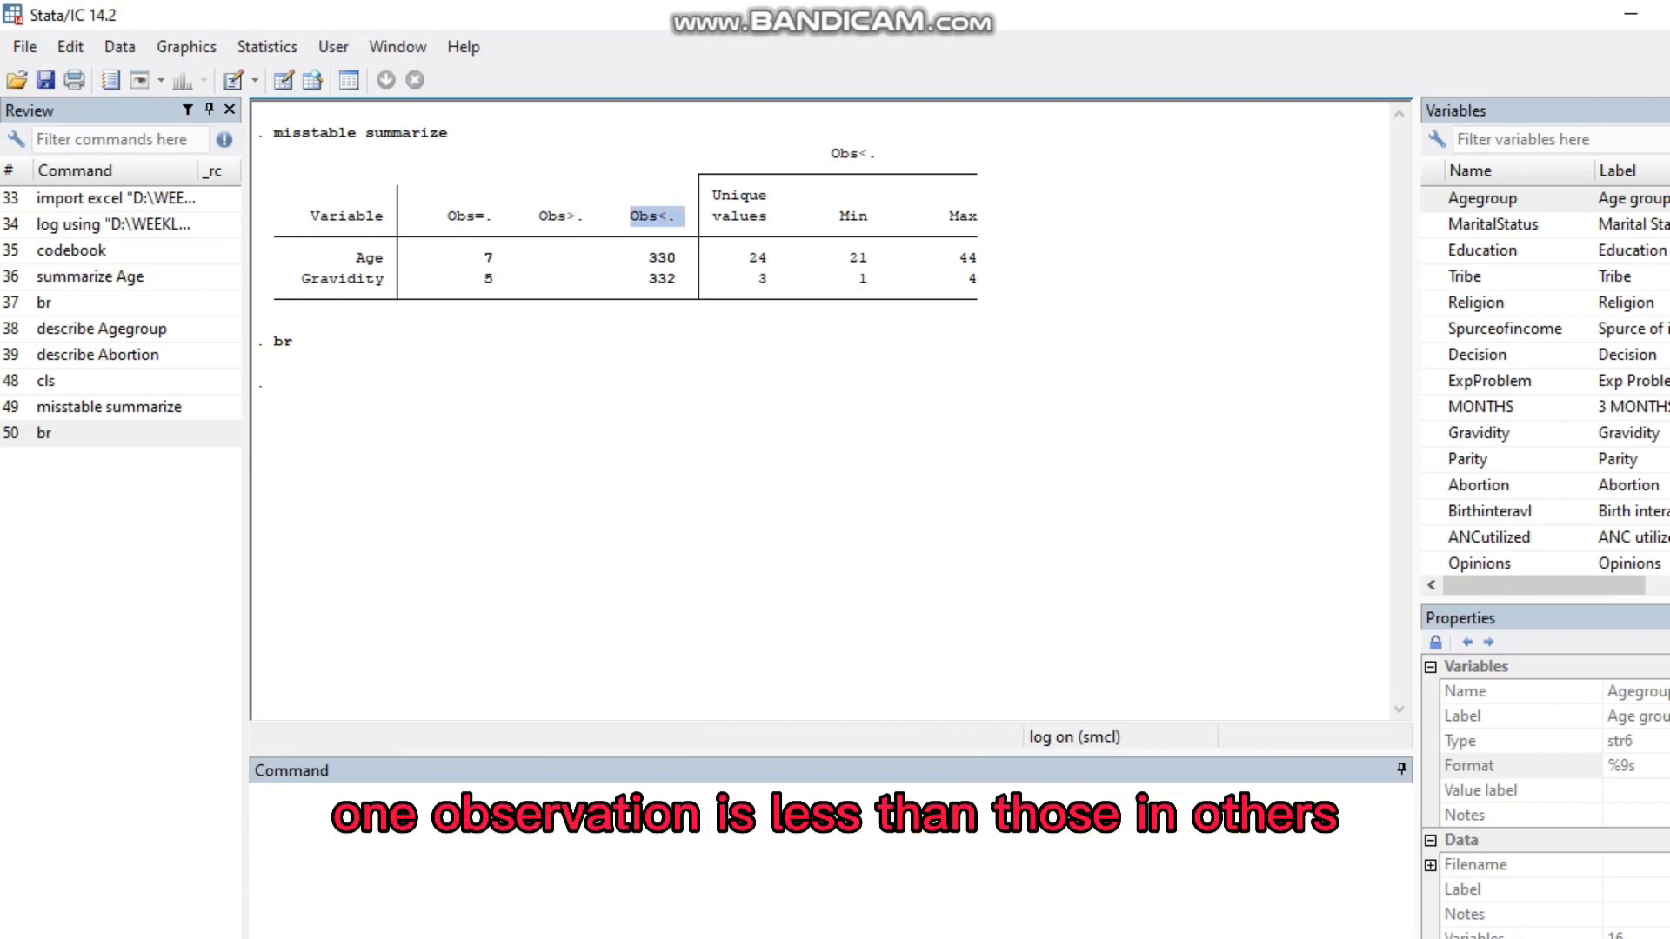
click(686, 228)
double_click(652, 217)
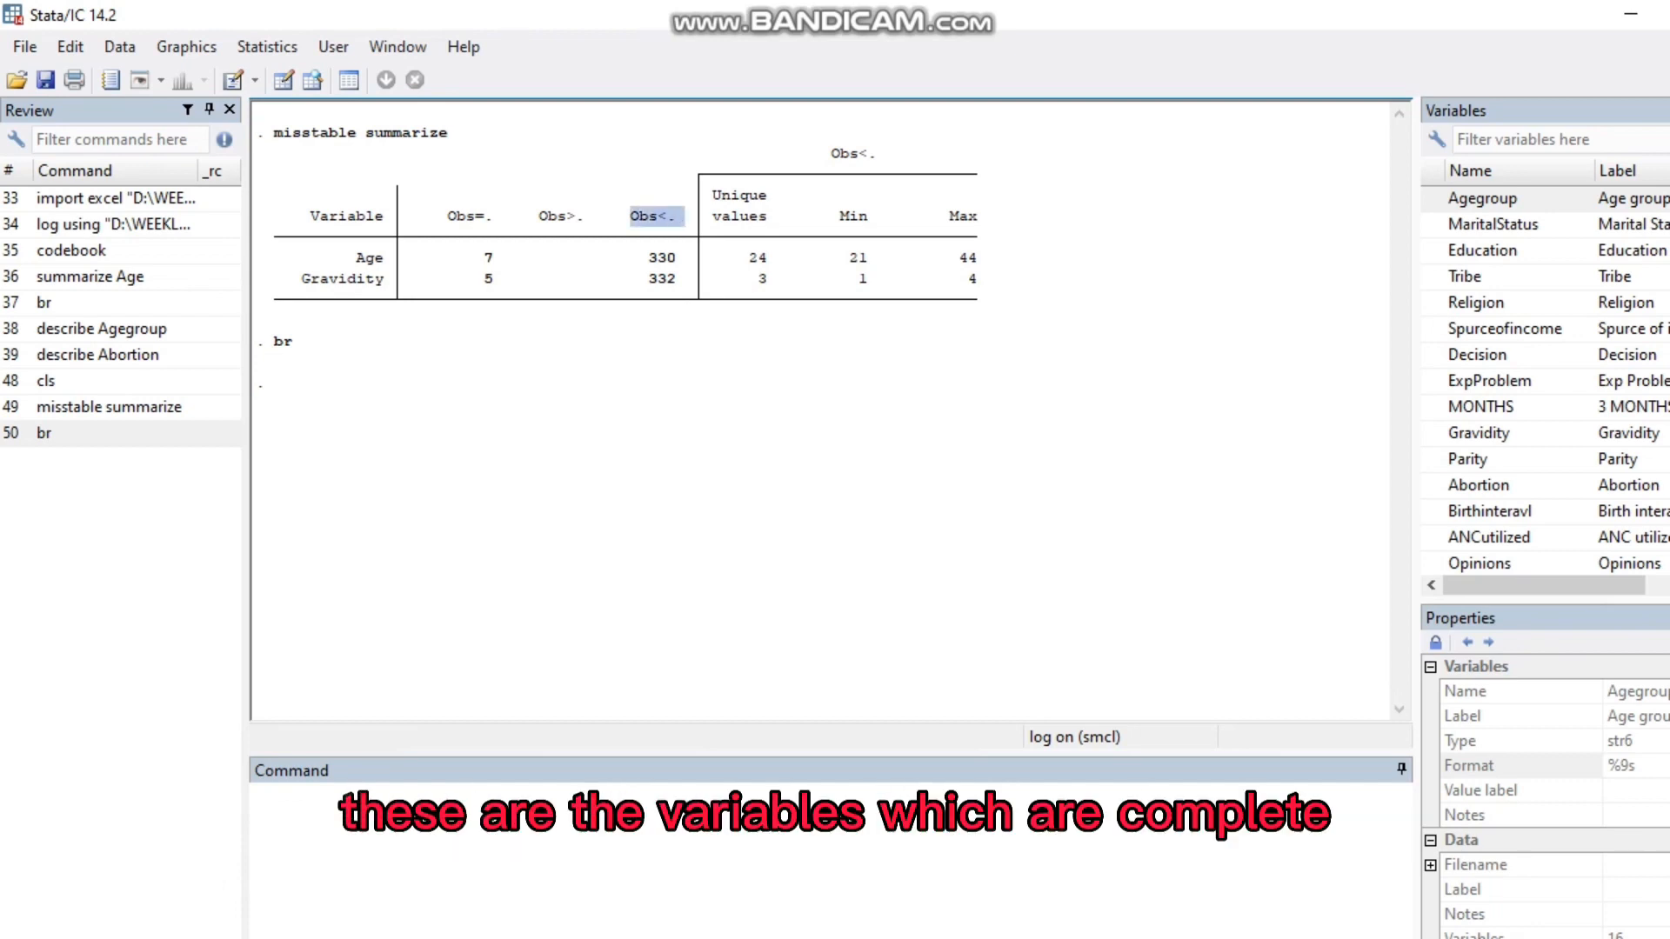
click(678, 223)
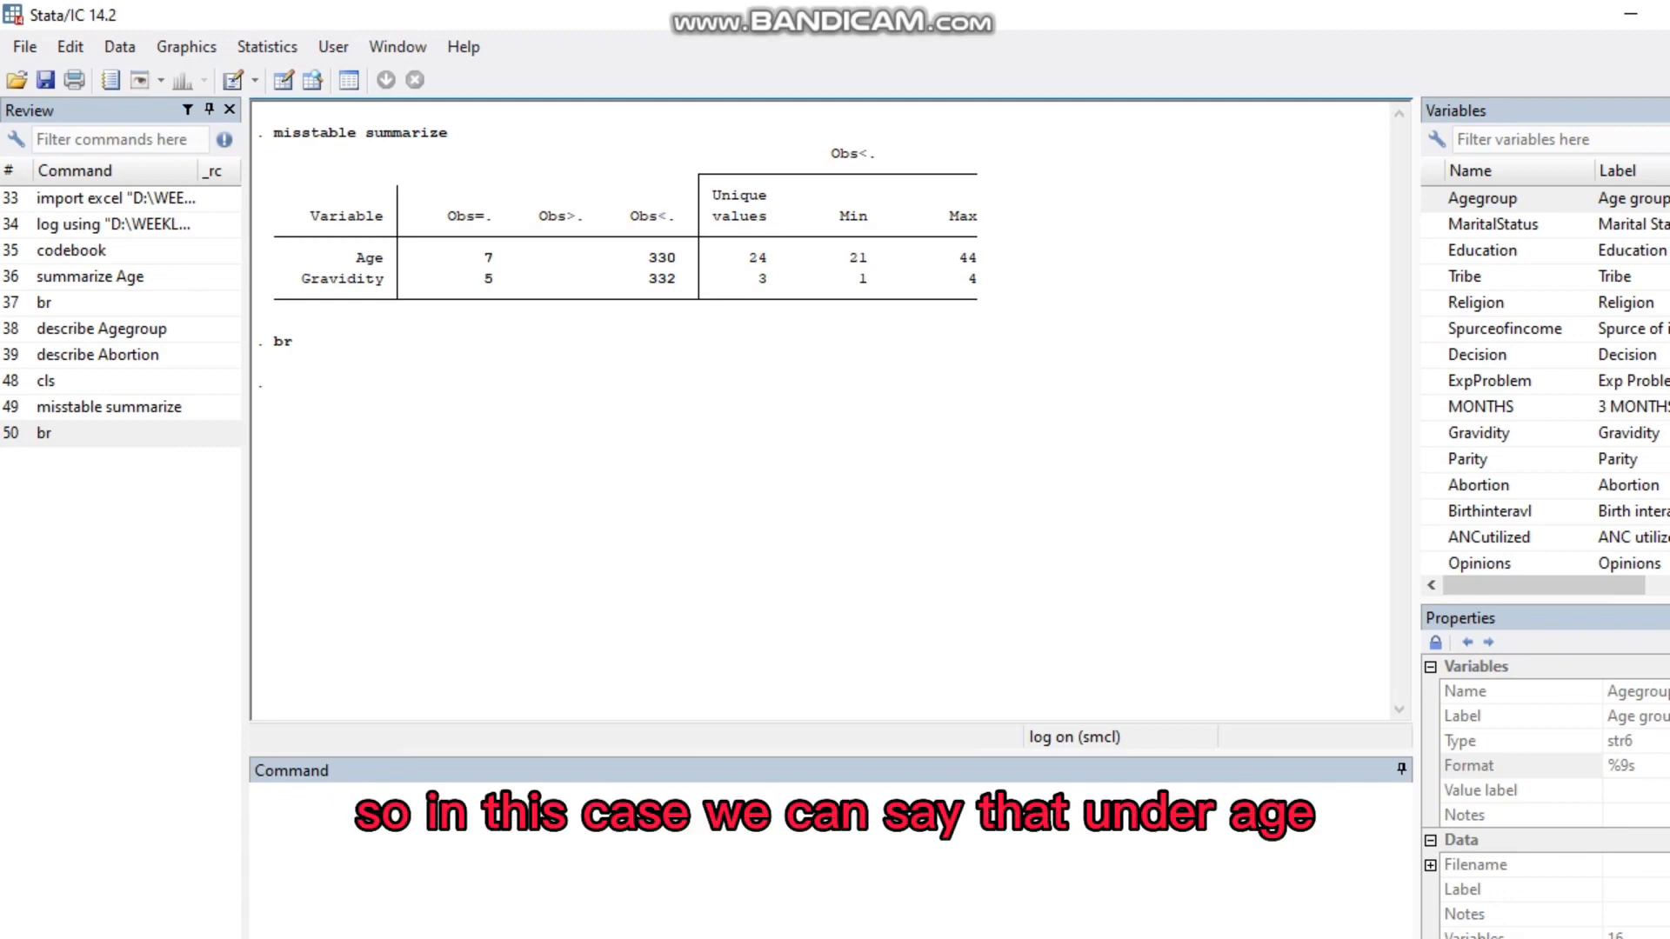
double_click(662, 260)
click(679, 266)
drag(693, 279, 666, 260)
click(680, 269)
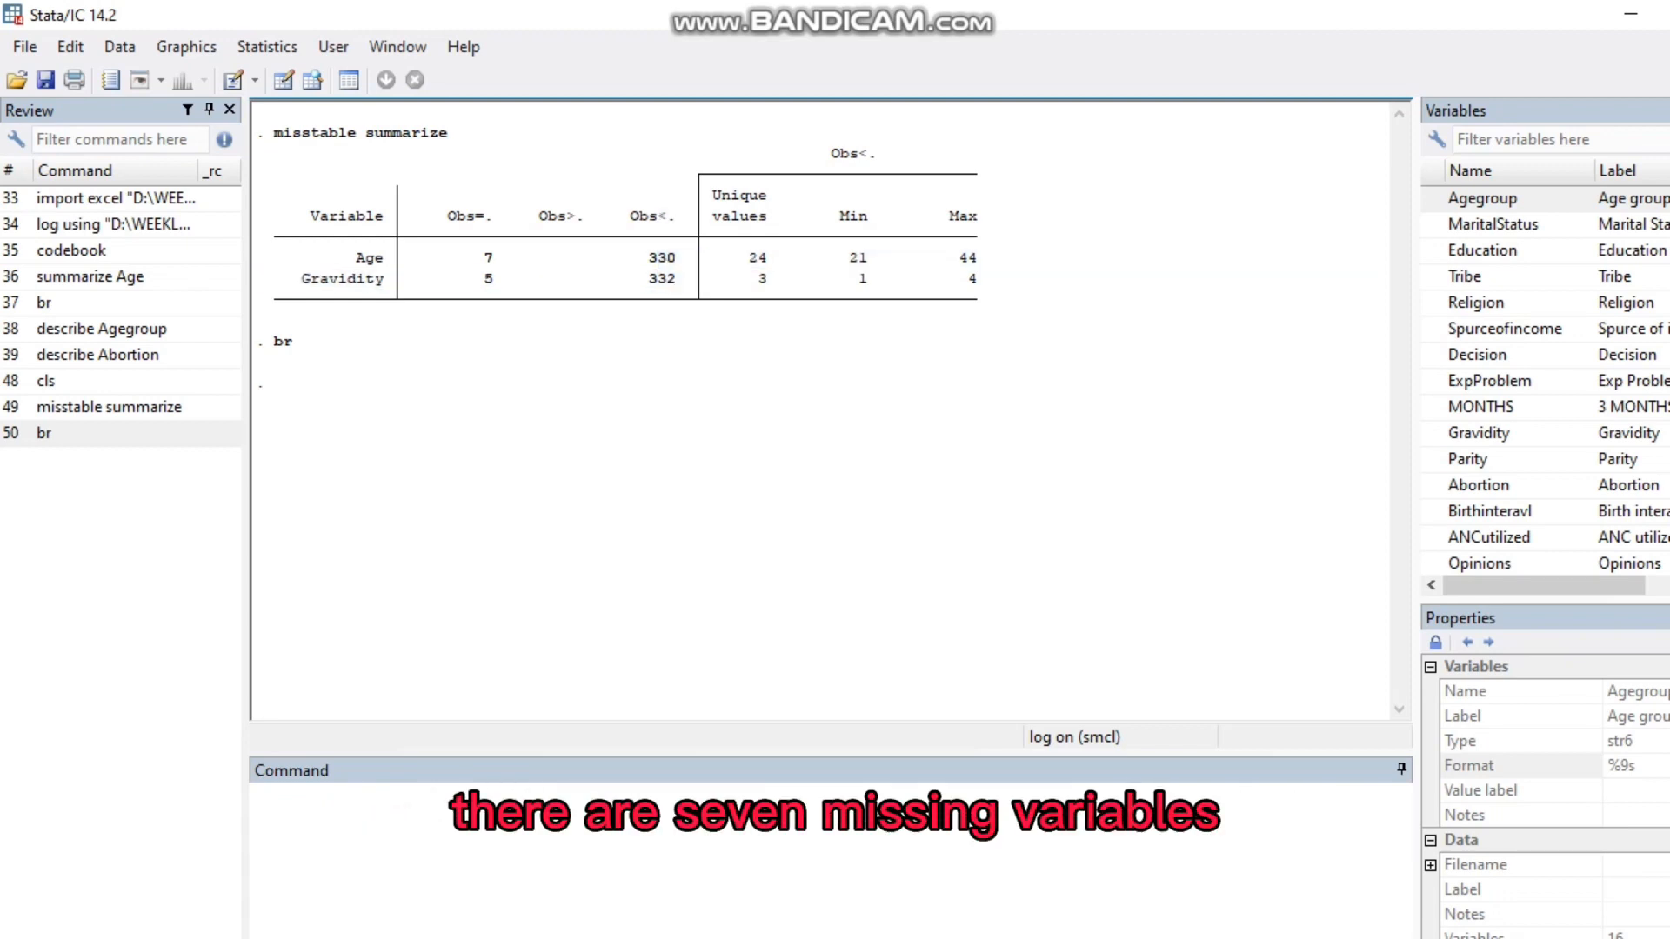
drag(348, 280, 503, 280)
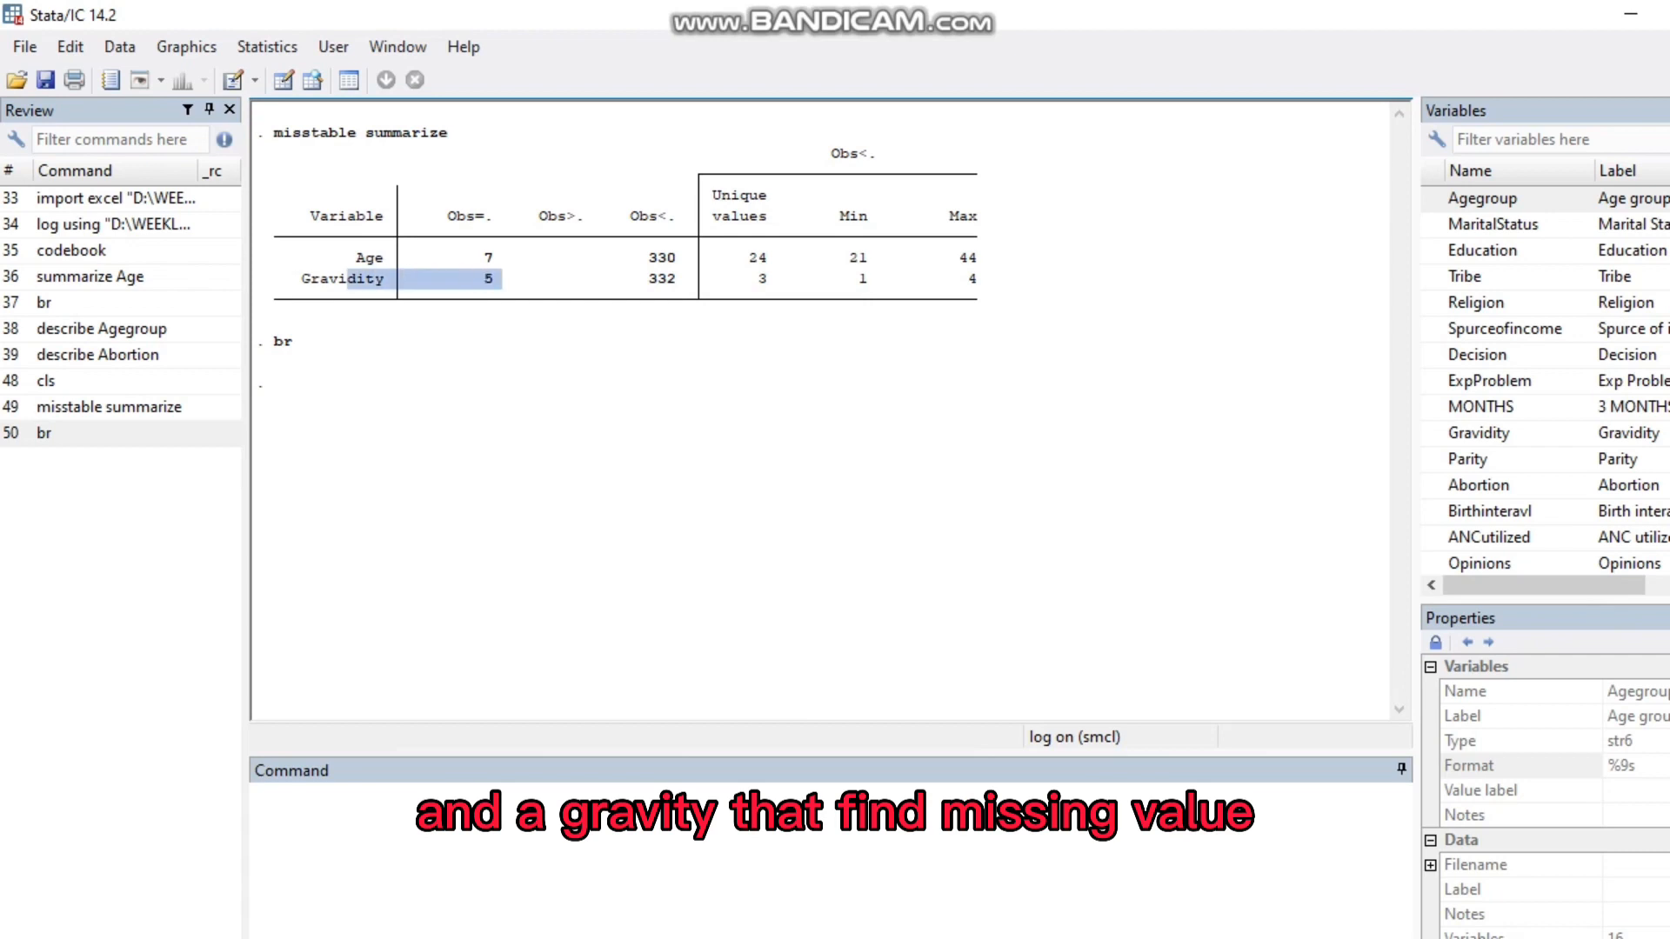
click(507, 281)
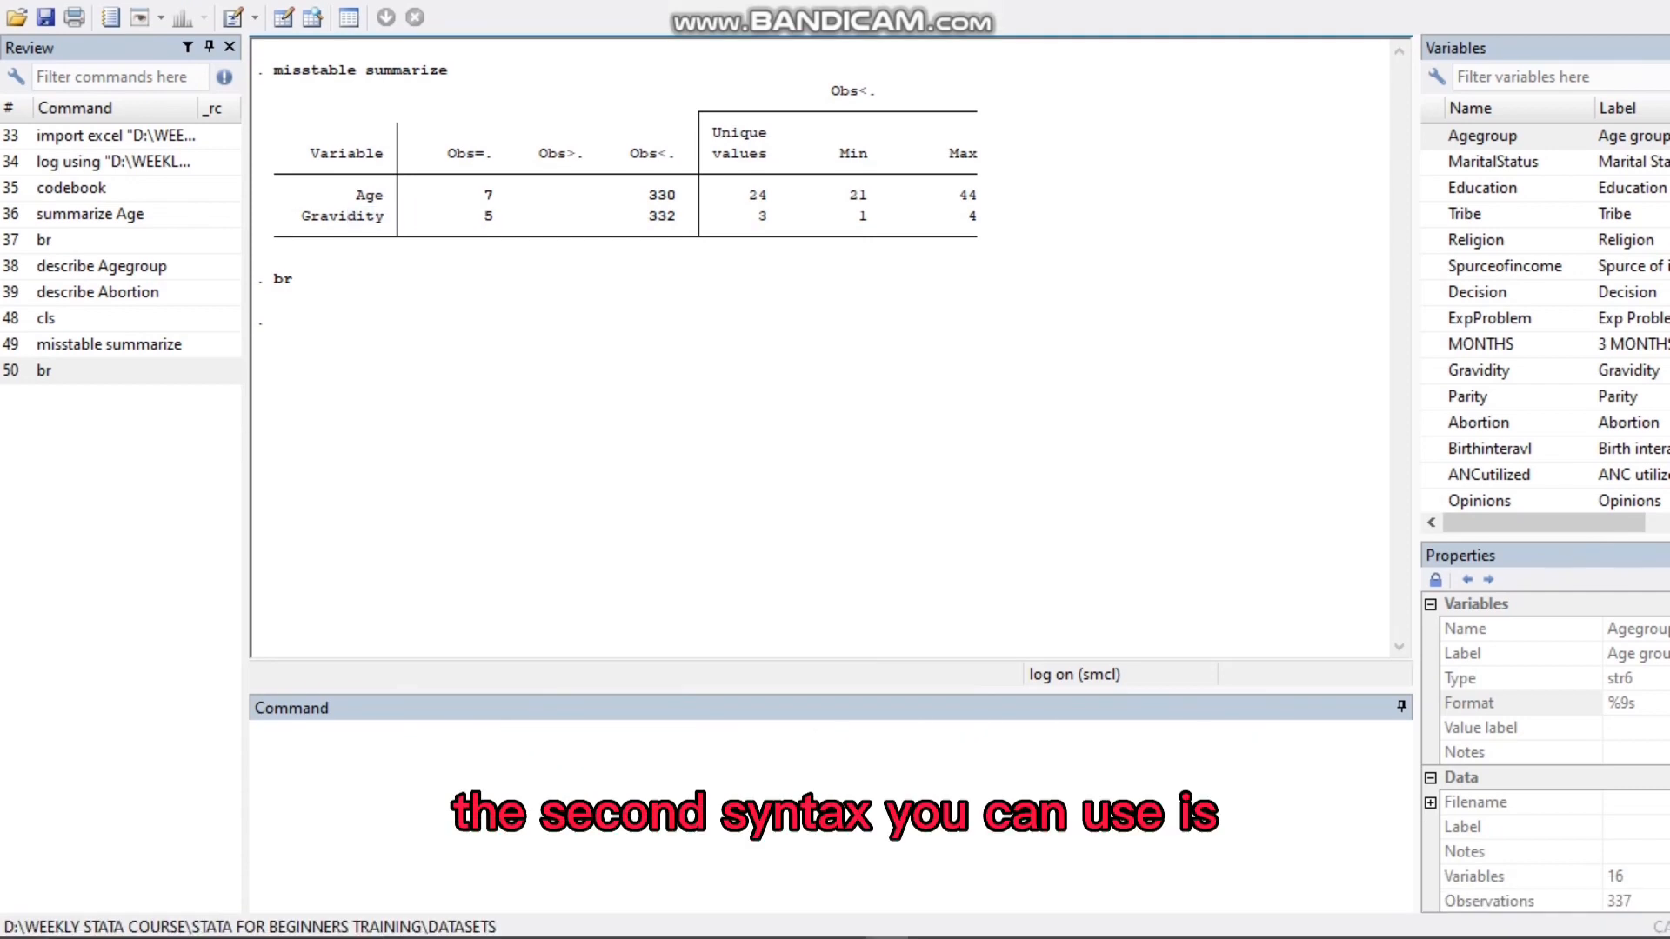
Run misstable patterns to report the pattern of missing values
click(261, 793)
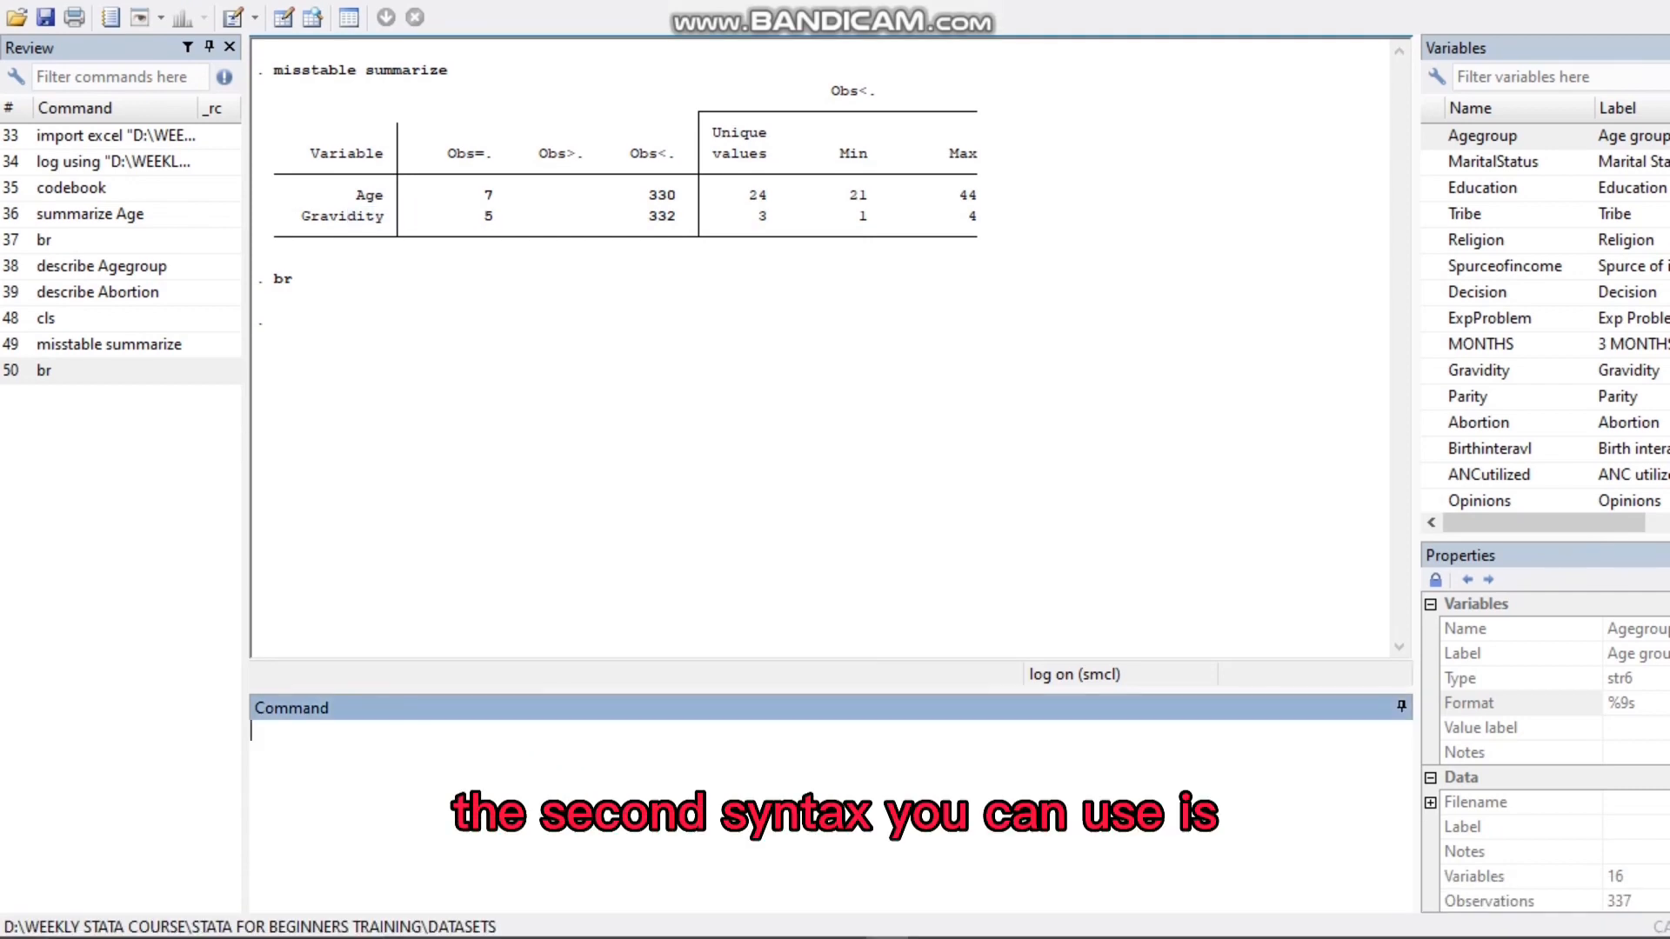
text(mi)
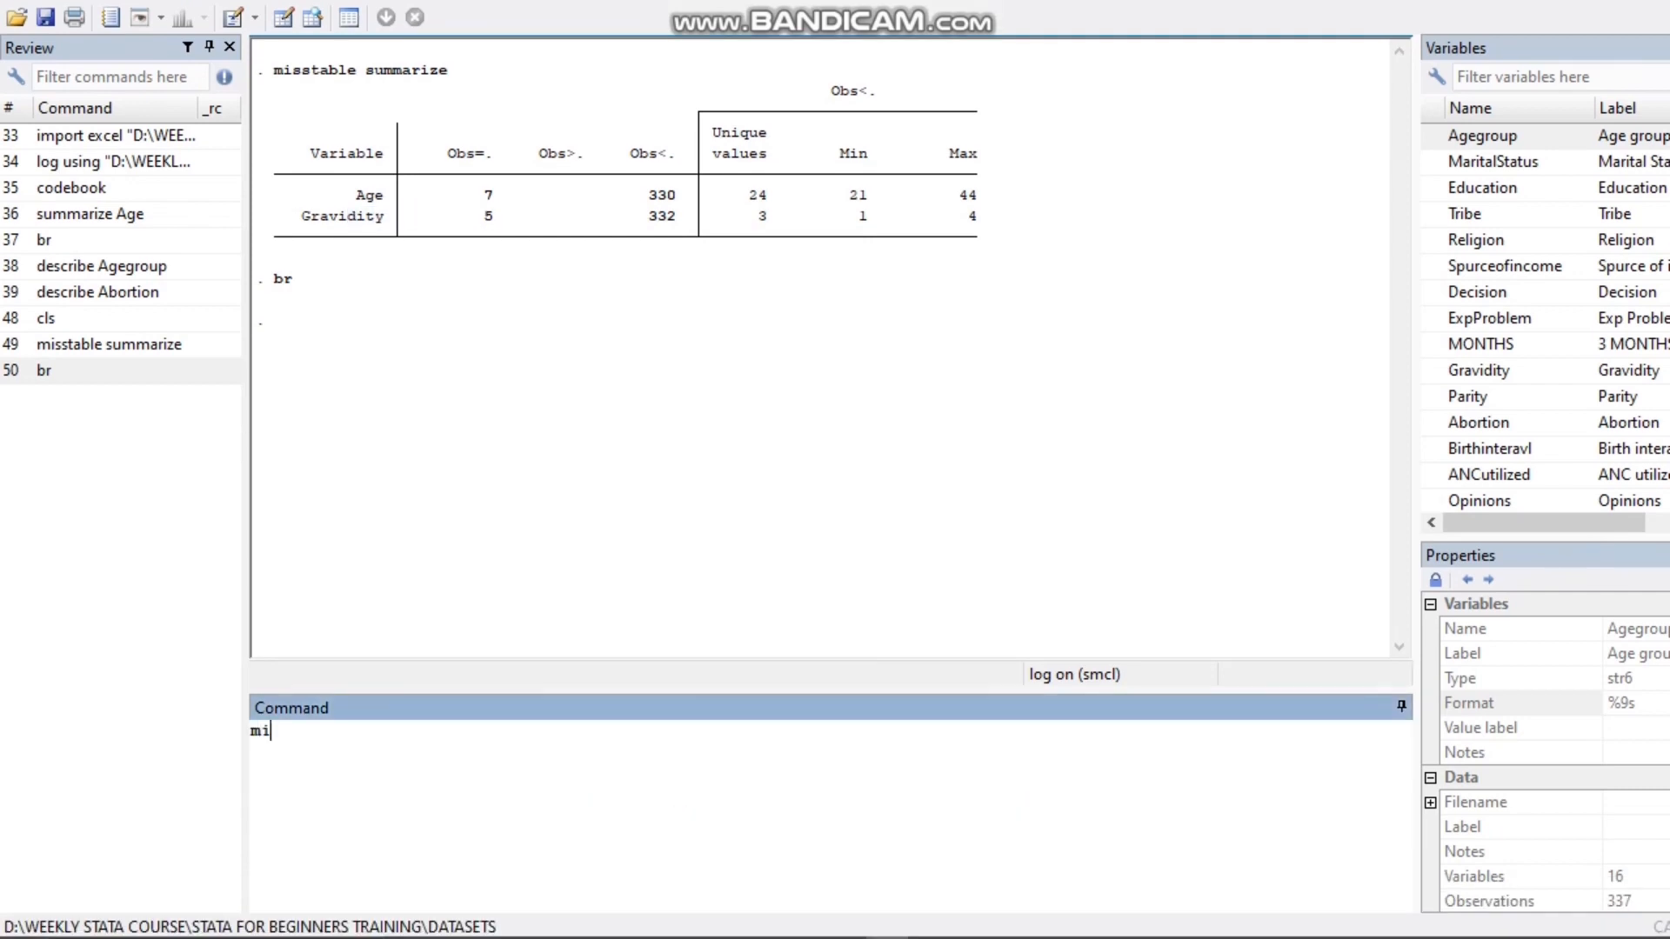
key(BackSpace)
key(BackSpace)
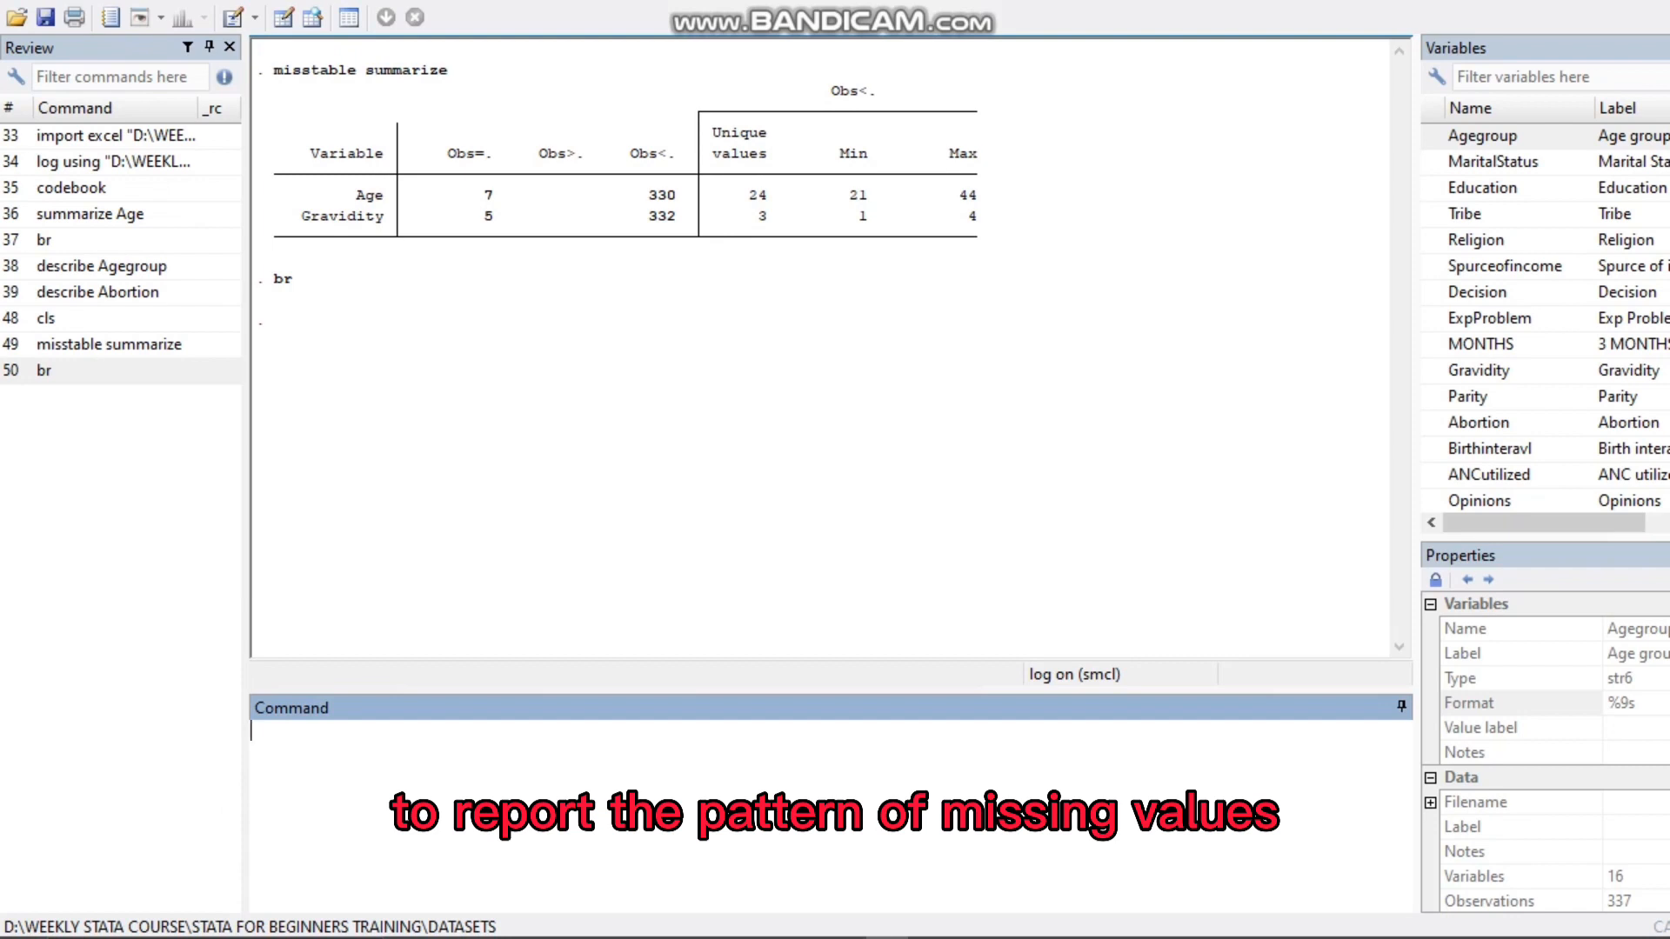
text(misst)
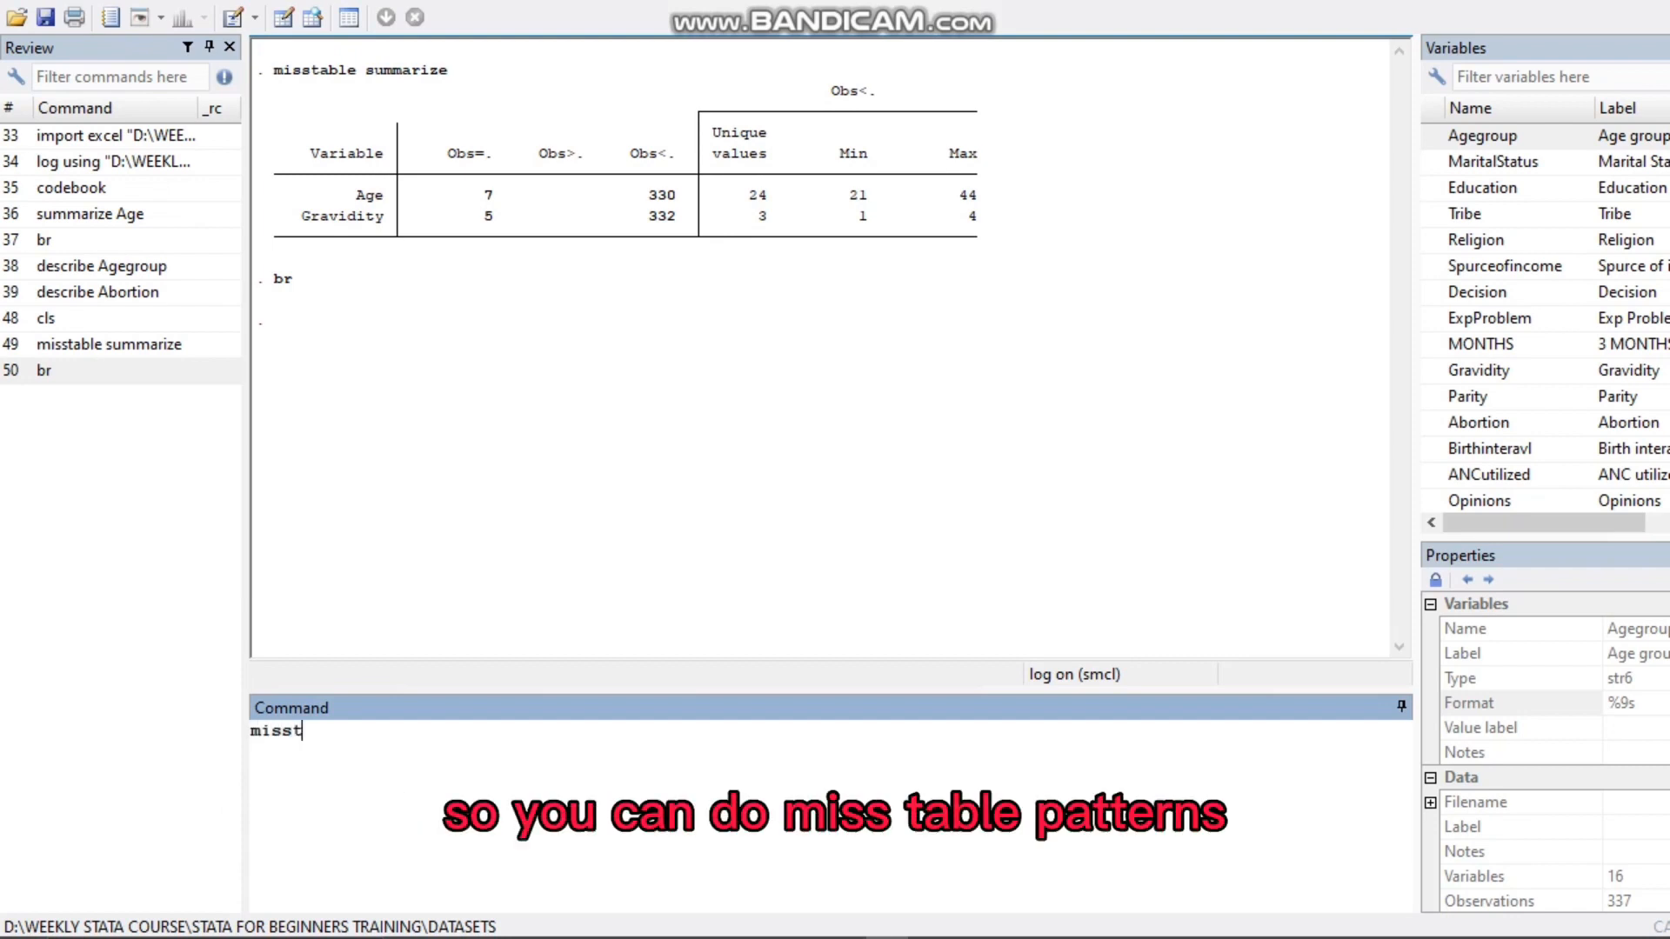
text(able patterns)
key(Return)
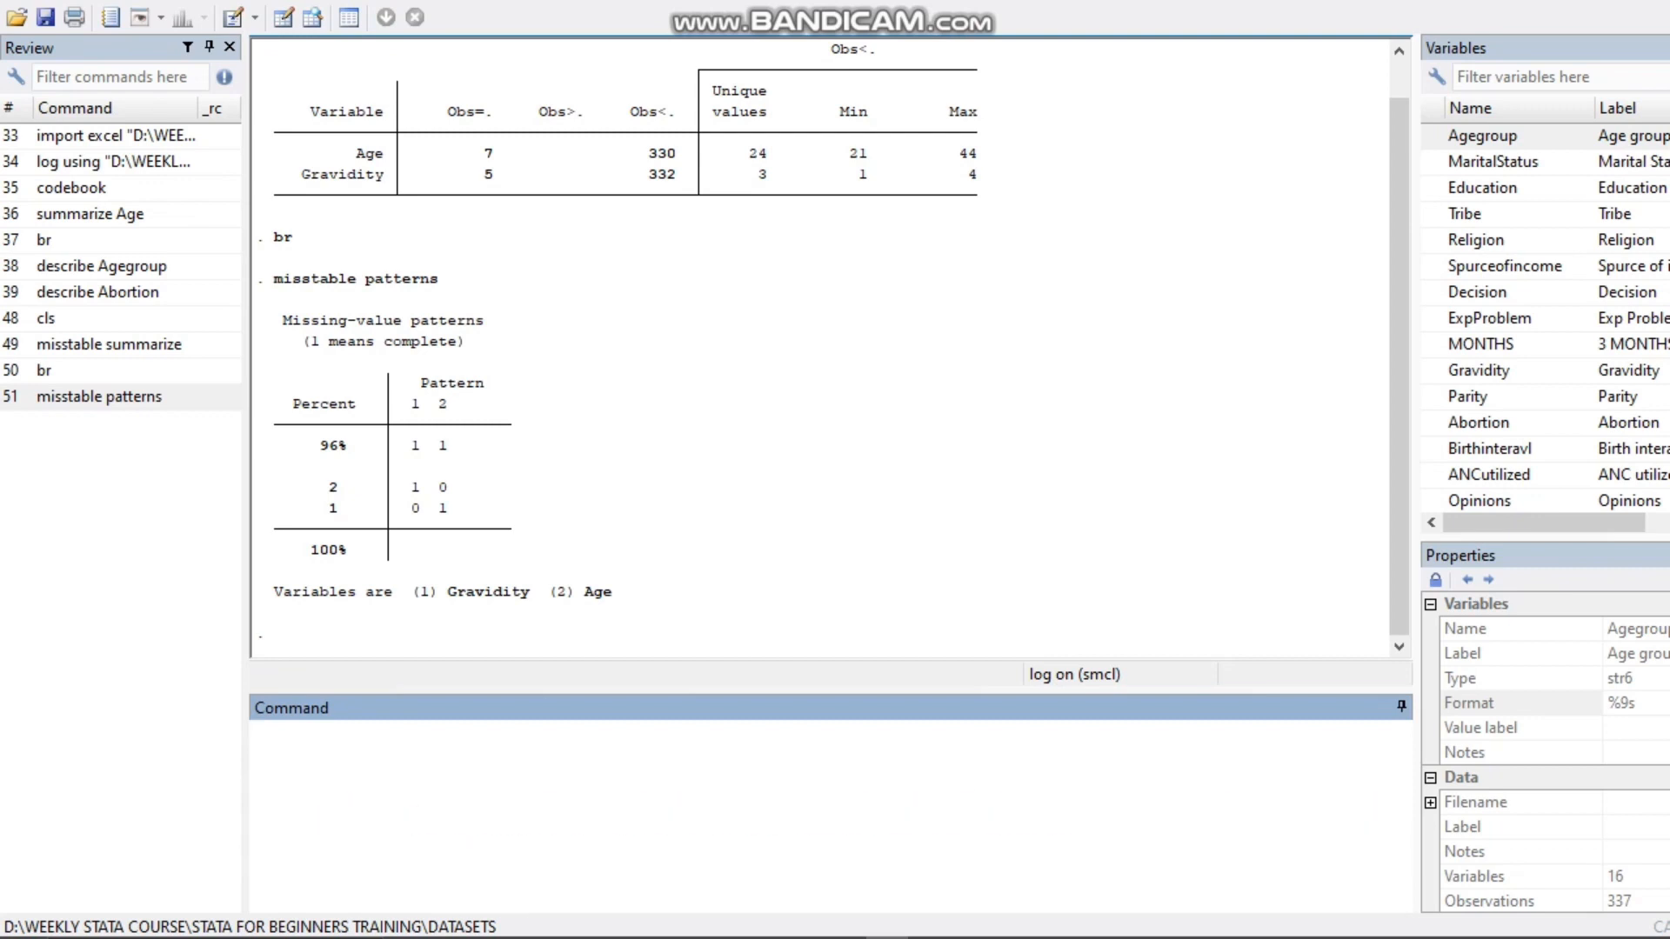
Examine the missing-value patterns table, reading the 1 and 0 codes for each pattern of Gravidity and Age
mouse_move(410, 404)
mouse_down()
mouse_move(448, 404)
mouse_move(421, 386)
mouse_up()
click(449, 405)
click(420, 388)
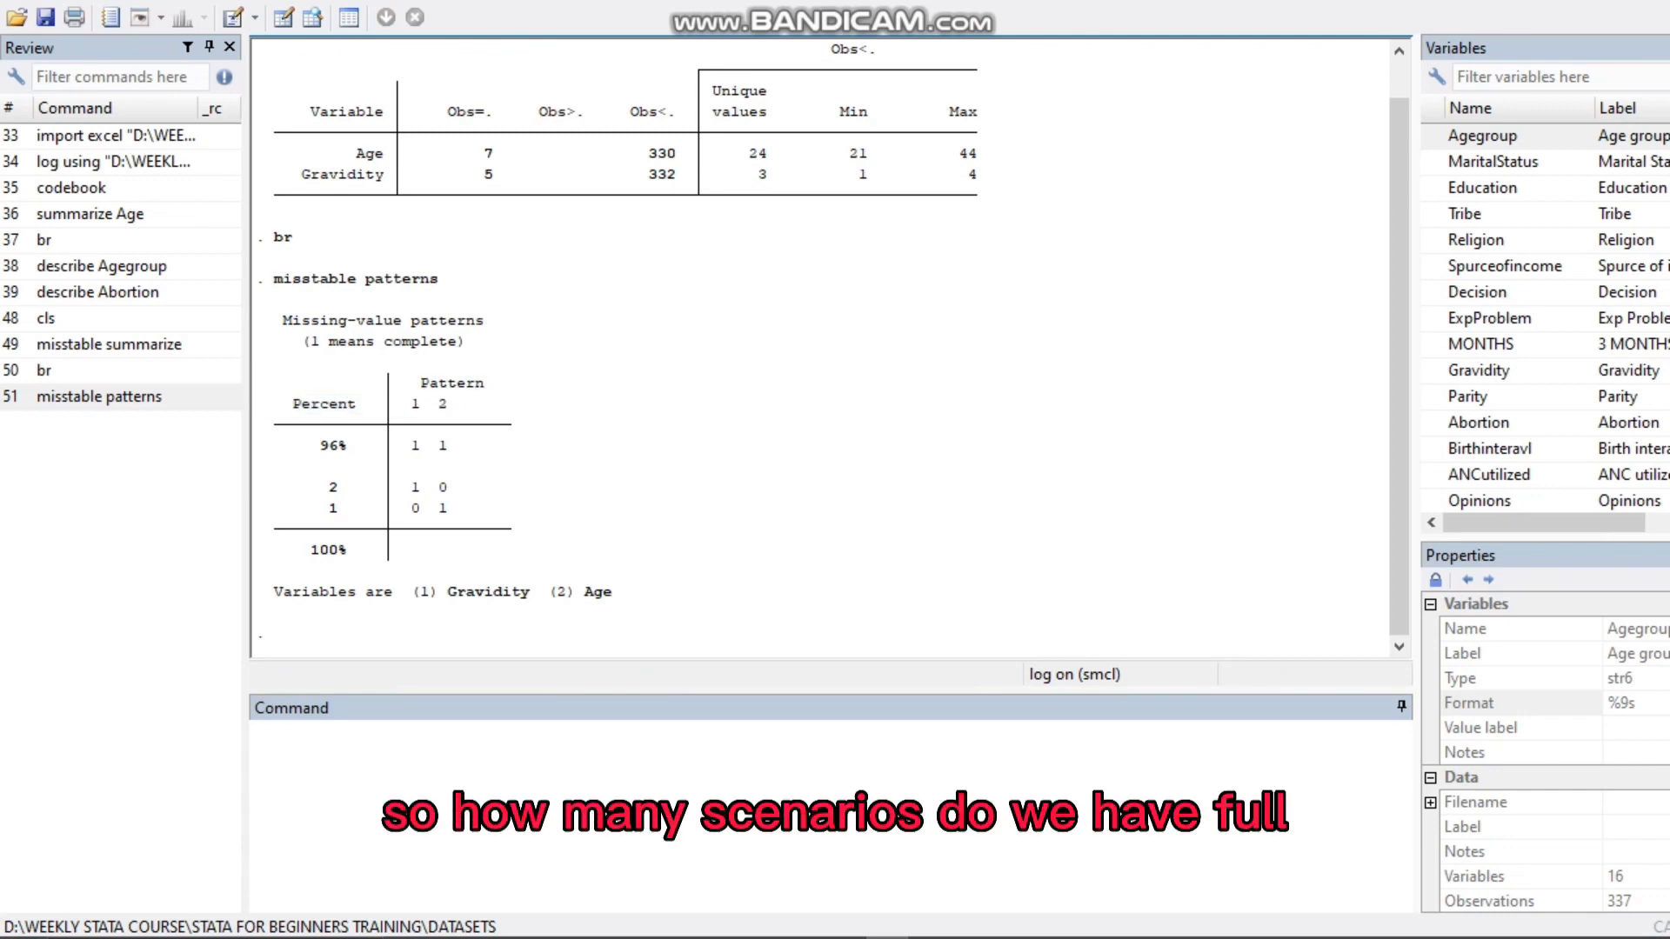
drag(402, 446, 429, 446)
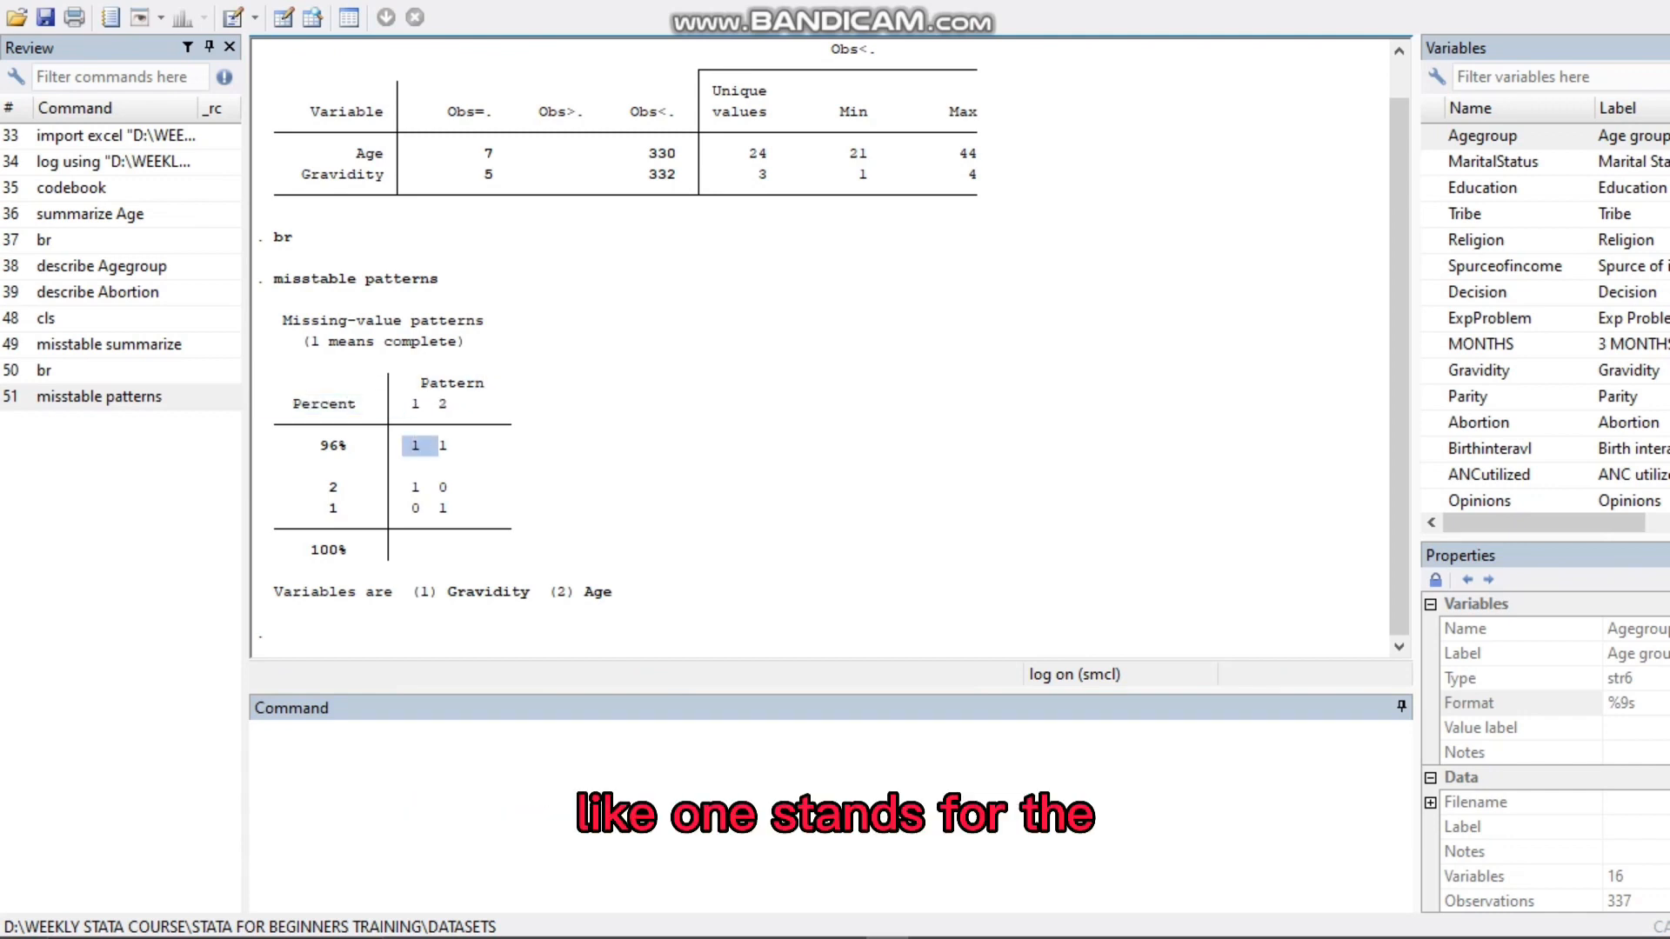
click(438, 449)
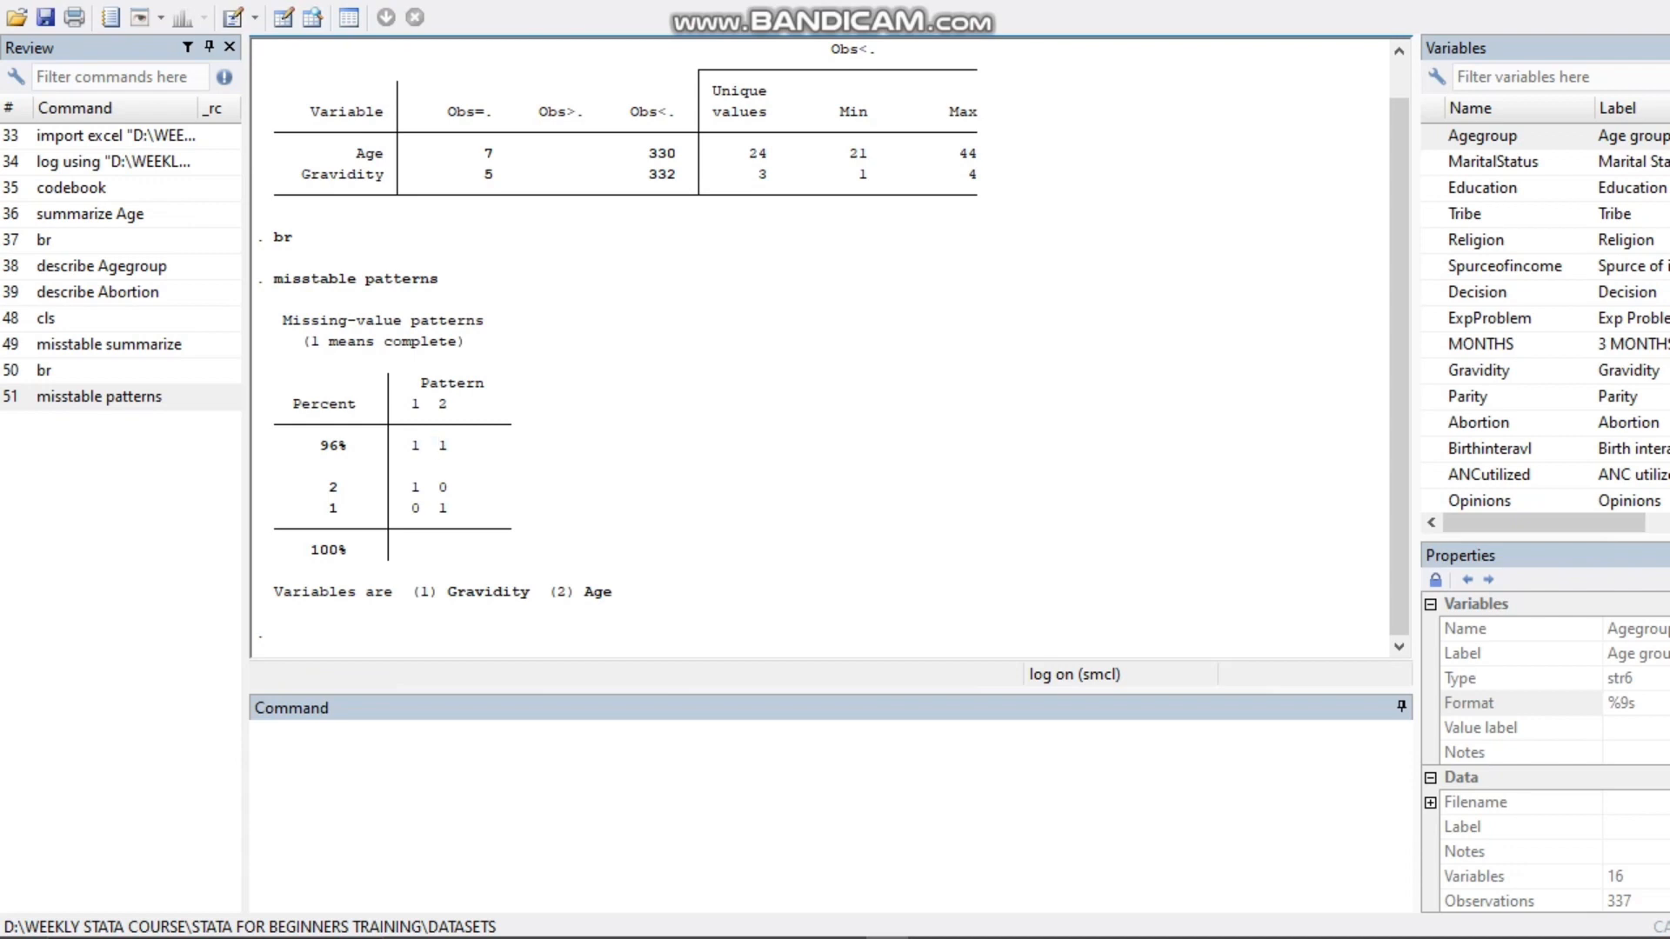
click(445, 489)
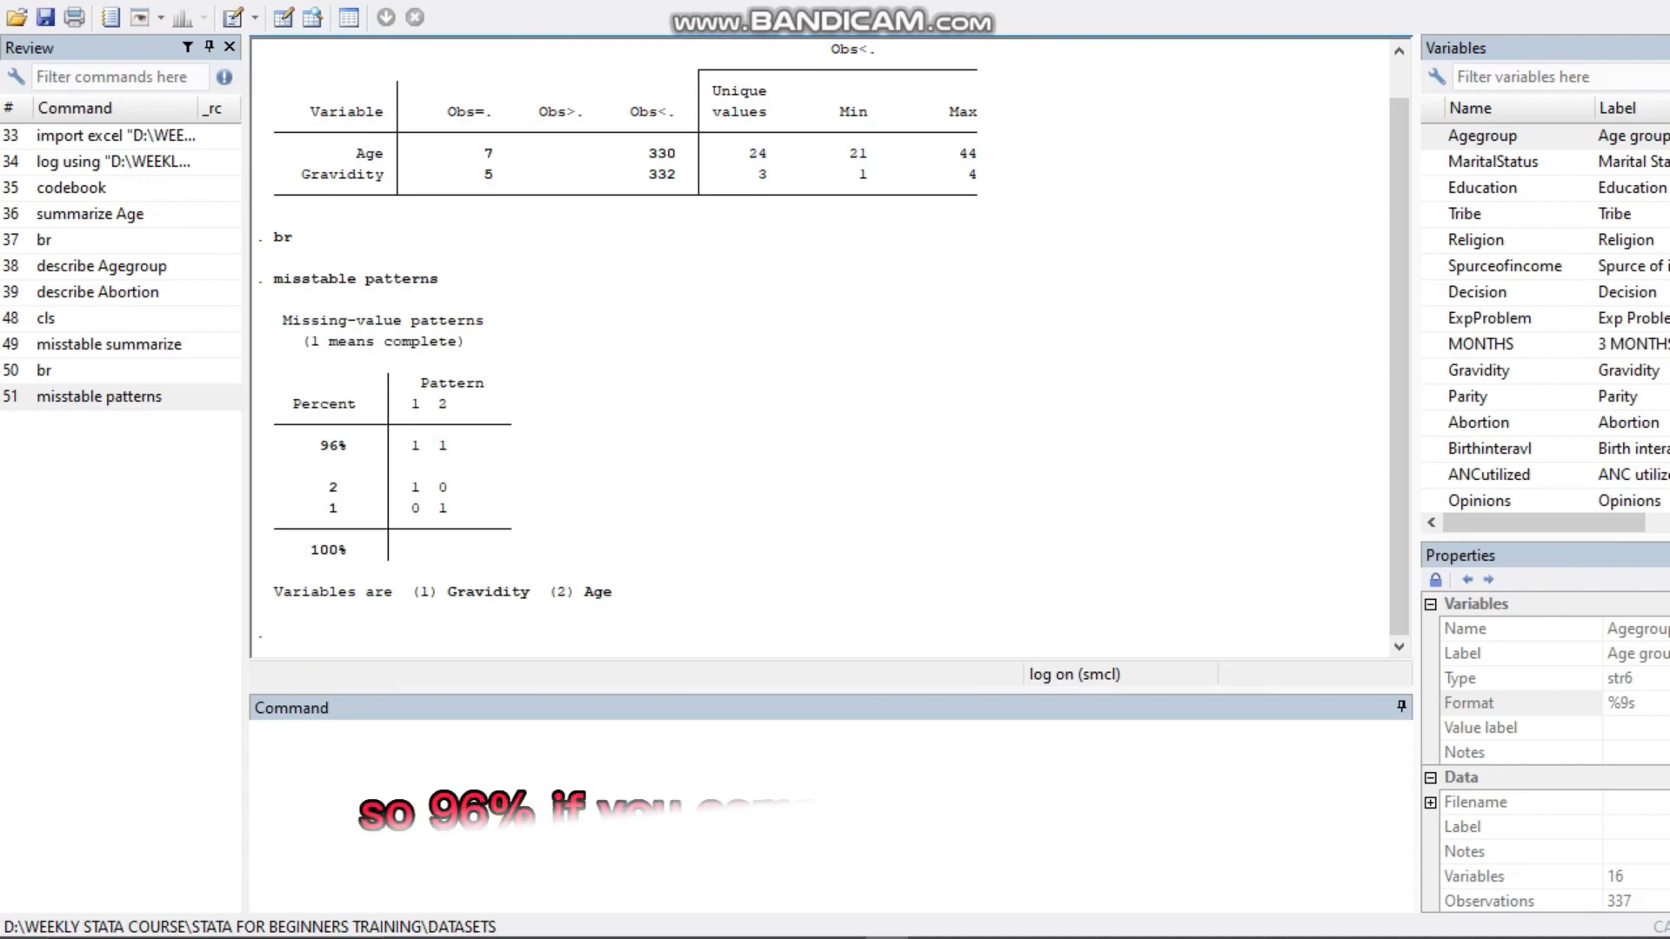
Examine the percentage and 1/0 codes for the complete pattern and for the pattern with Gravidity missing
drag(394, 446, 427, 447)
drag(319, 447, 447, 446)
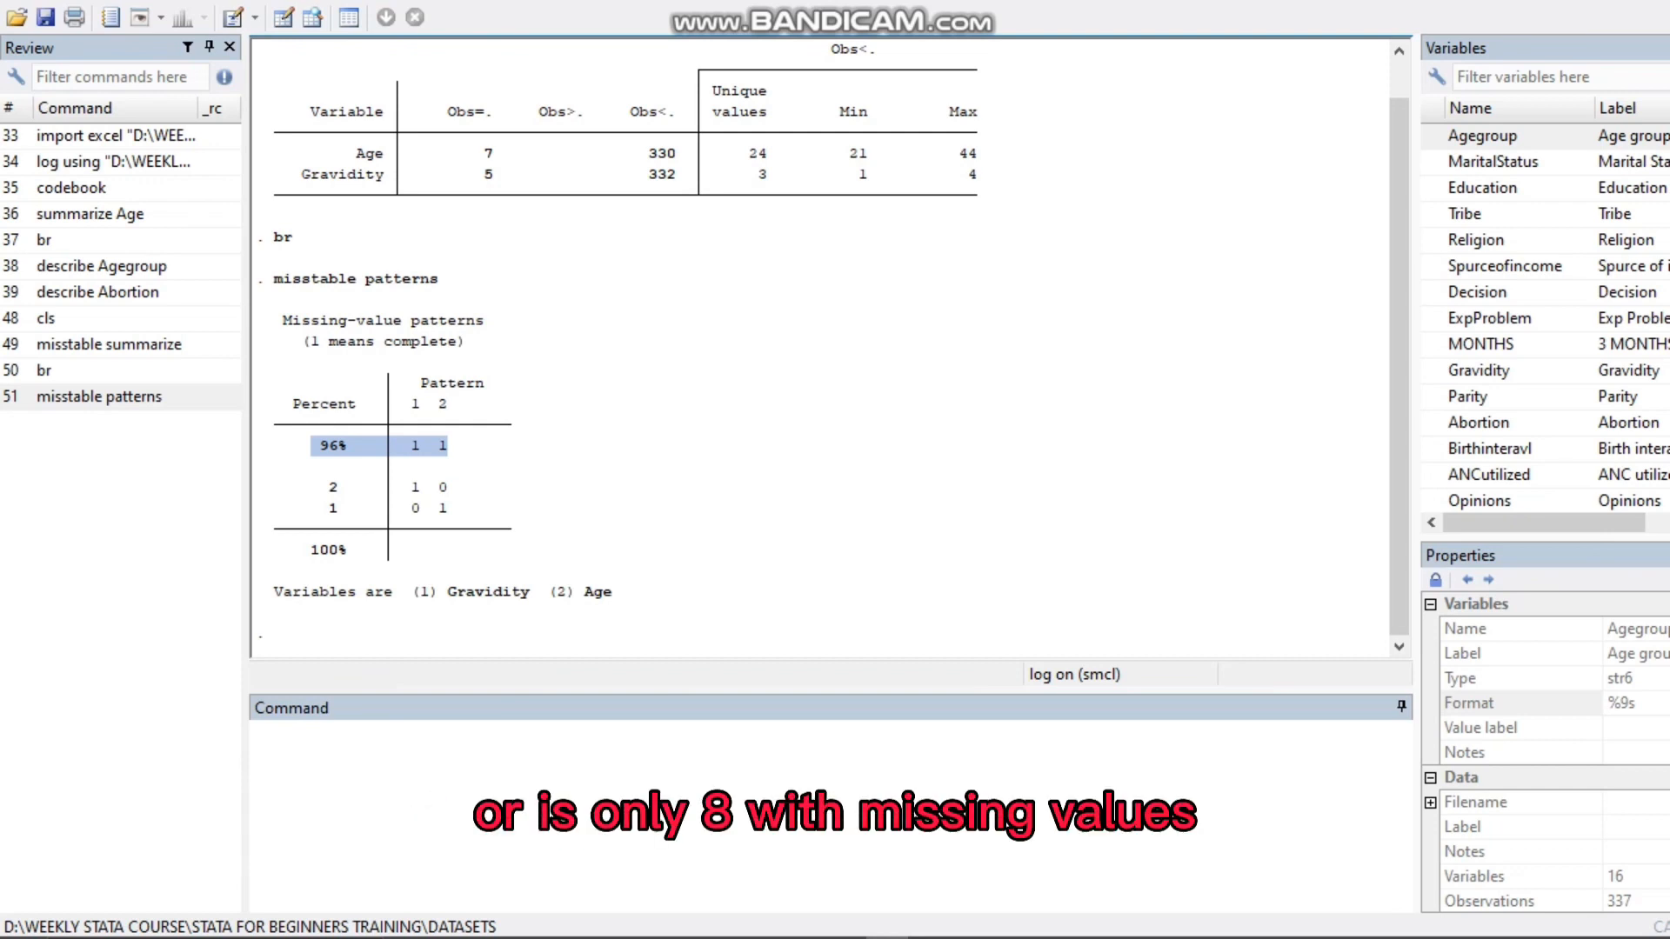
drag(402, 509, 430, 509)
click(448, 509)
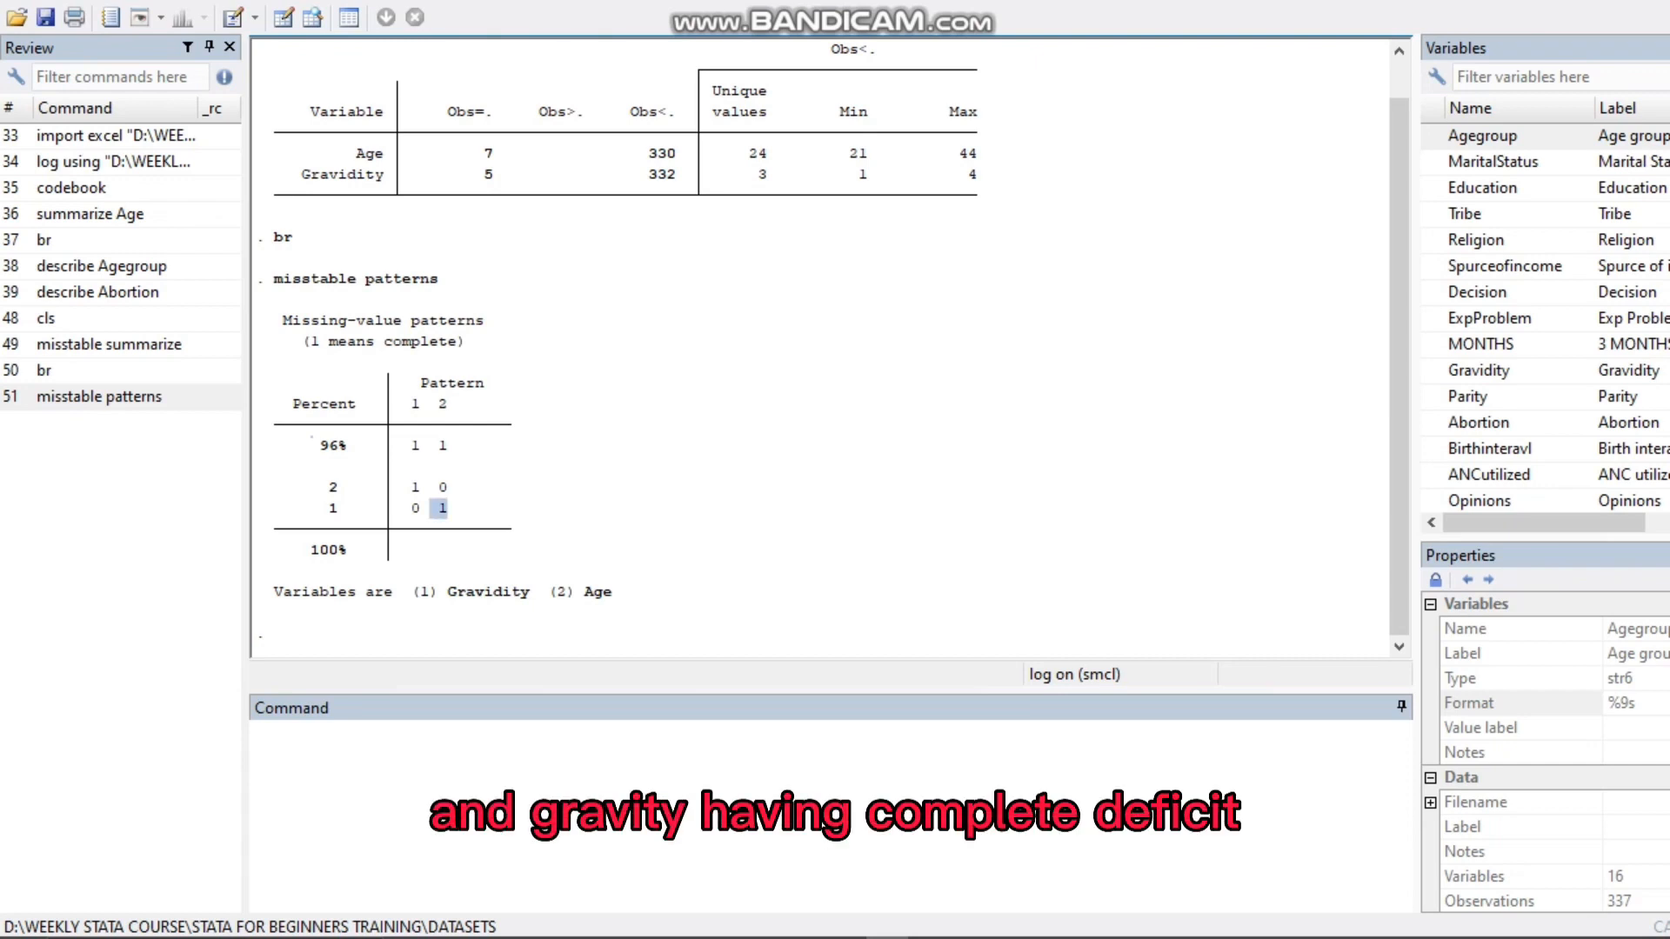
click(439, 508)
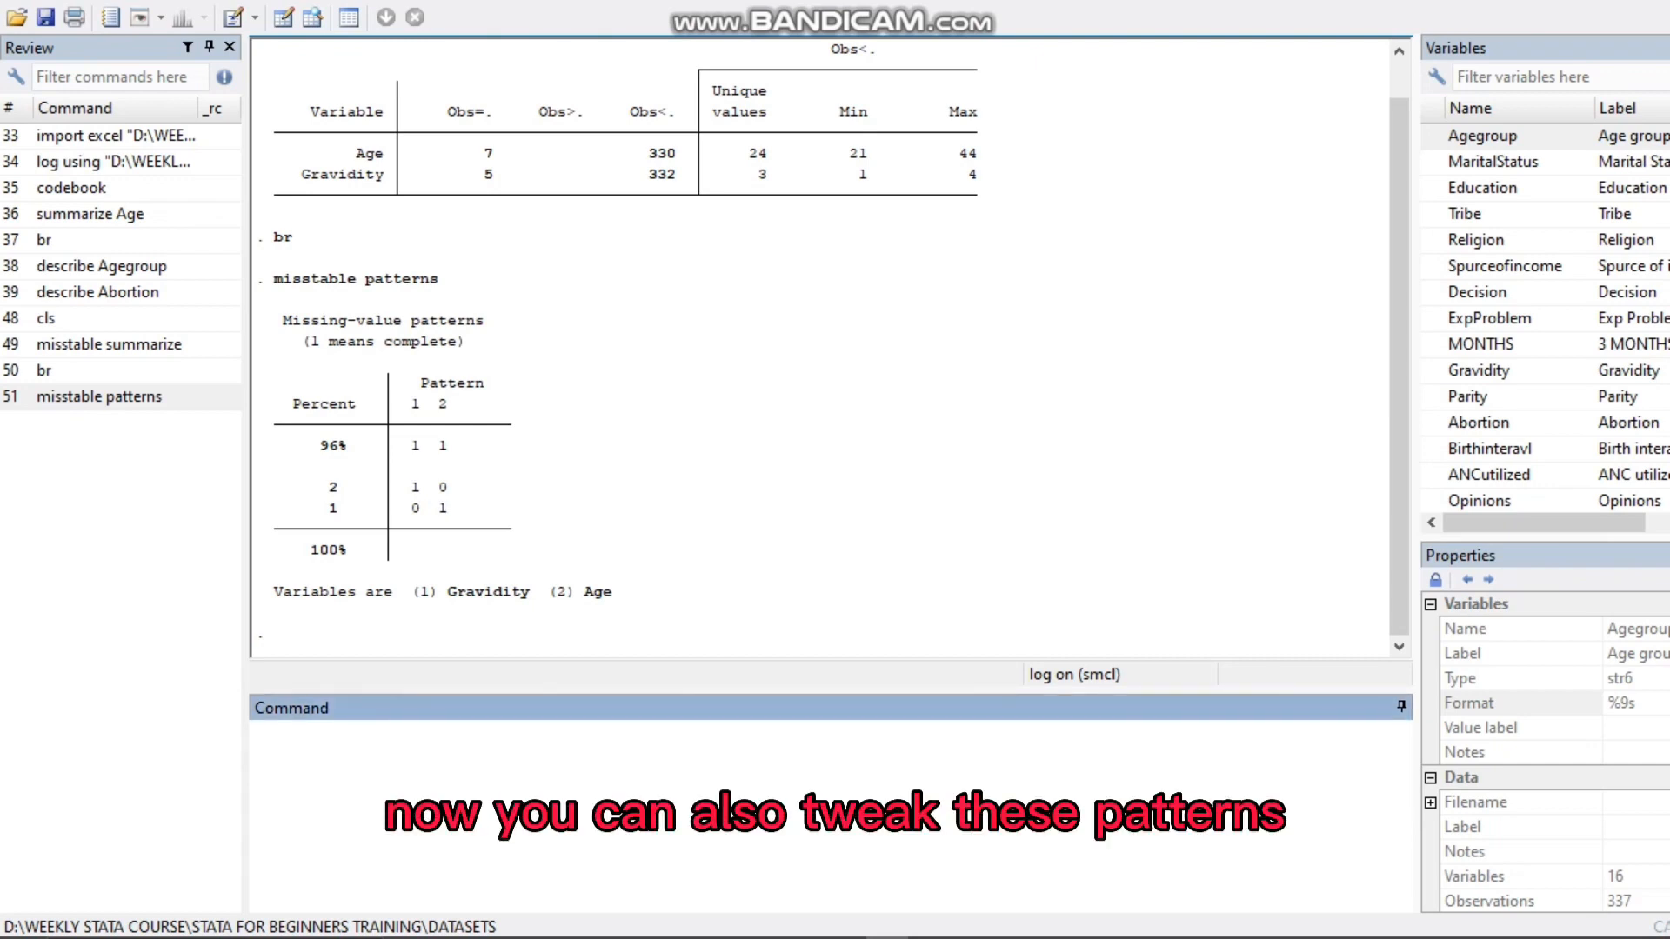
Run misstable patterns, freq to report the missing-value patterns as frequencies instead of percentages
text(misst)
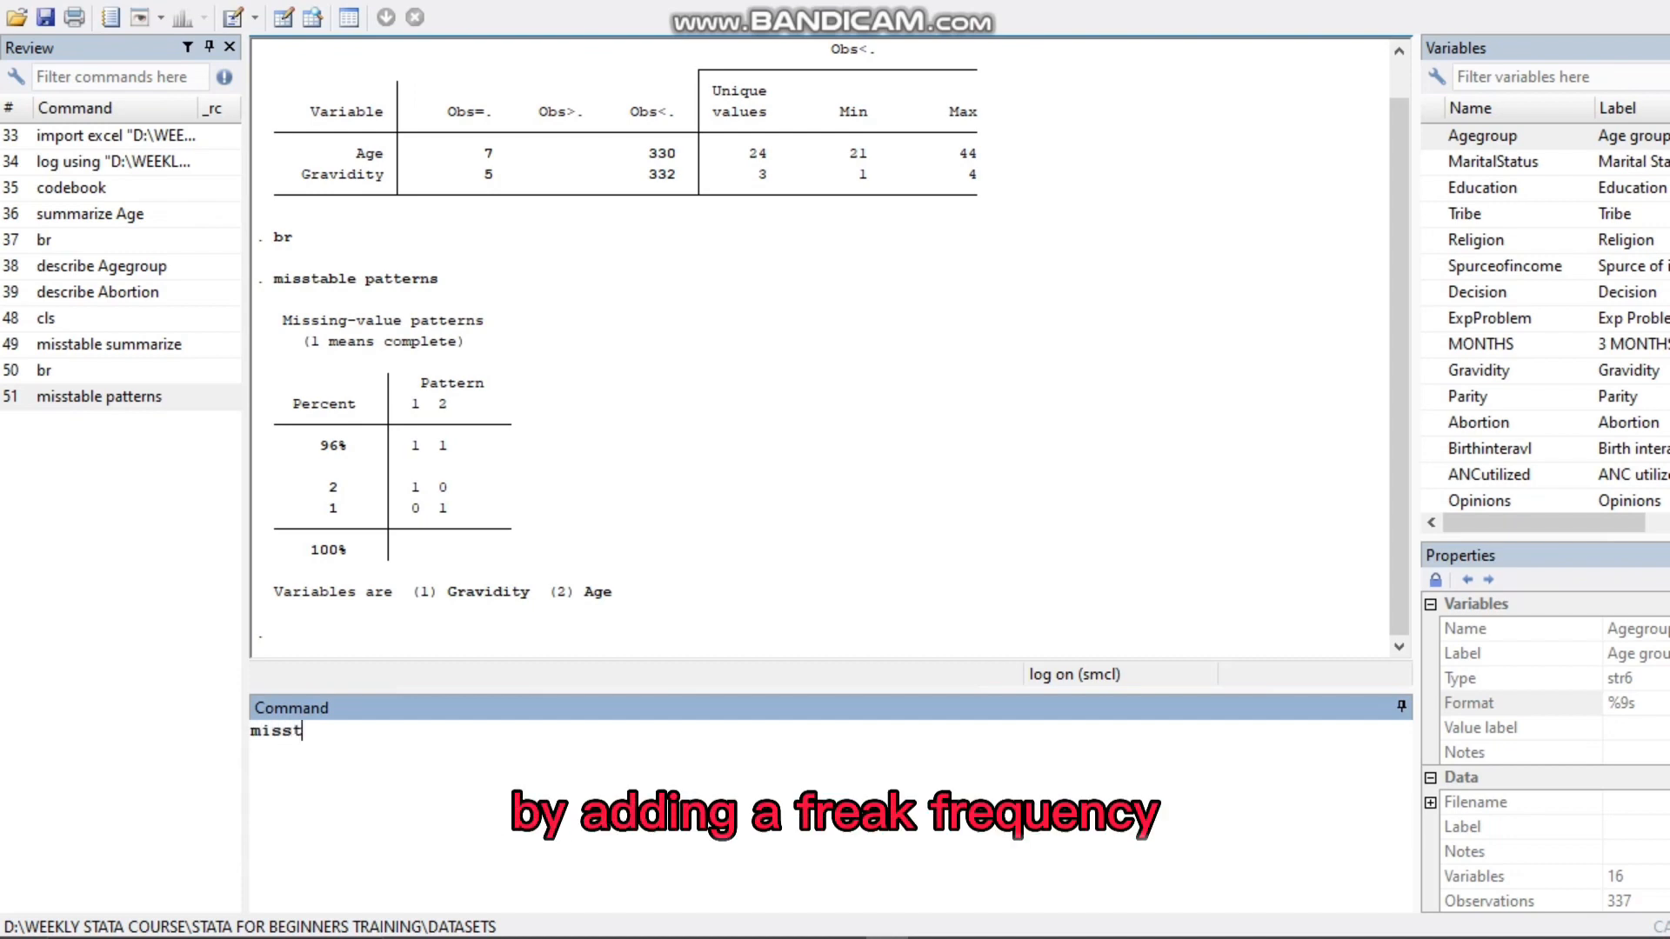
text(able patterns,)
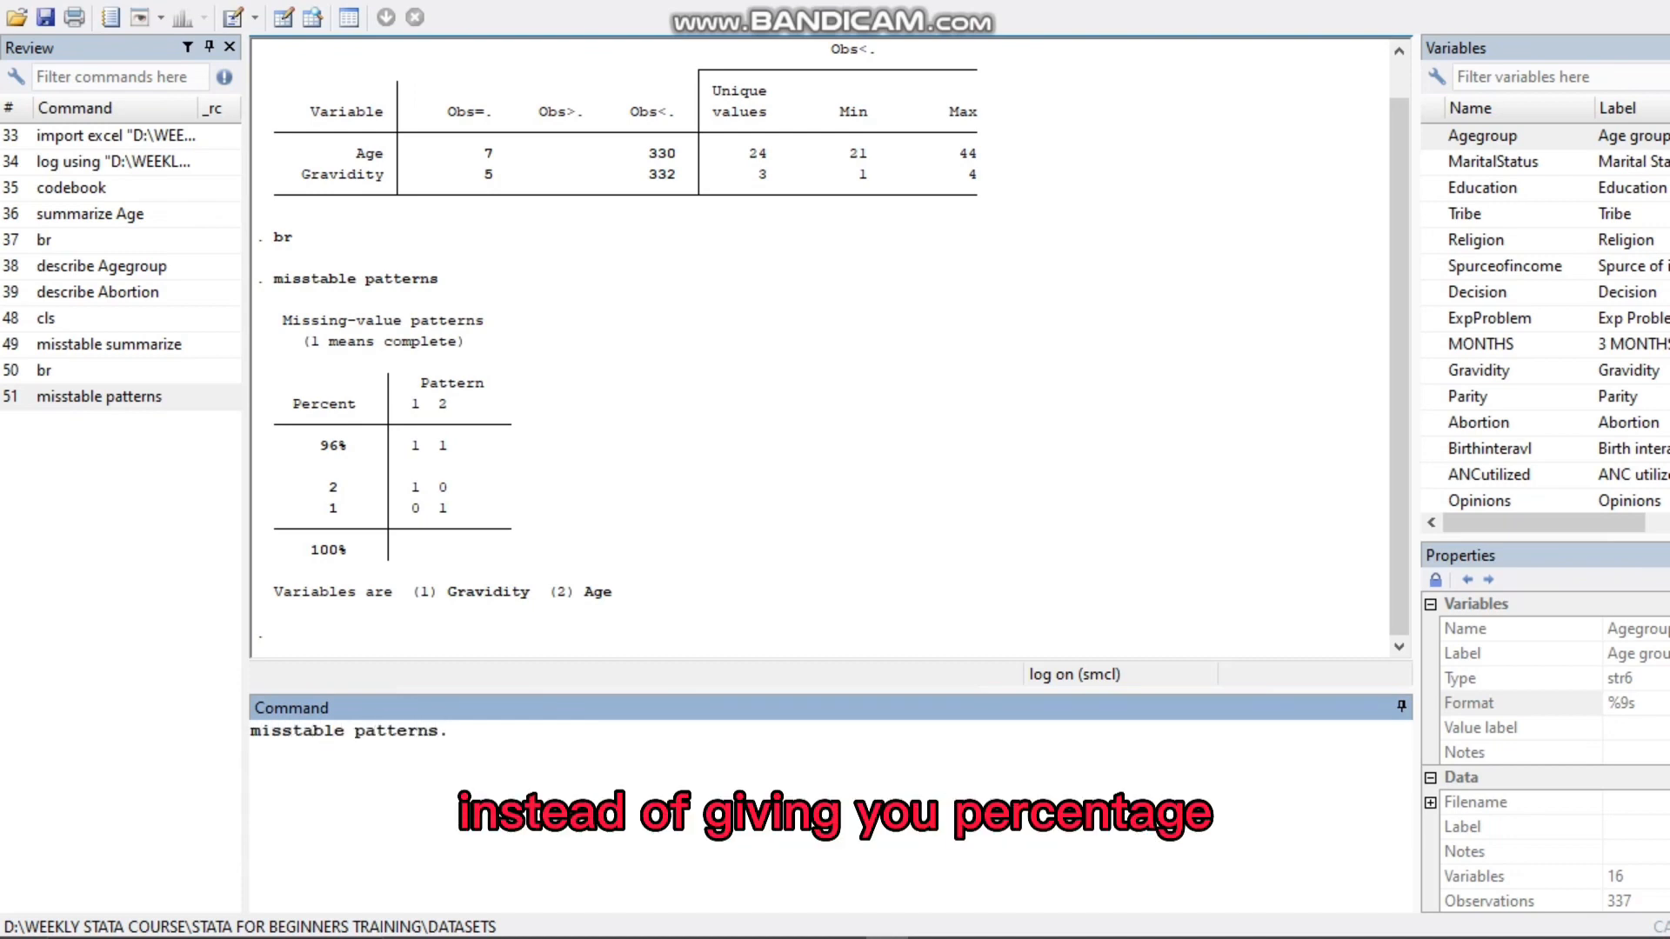
text( fre)
key(BackSpace)
key(BackSpace)
key(BackSpace)
key(BackSpace)
key(BackSpace)
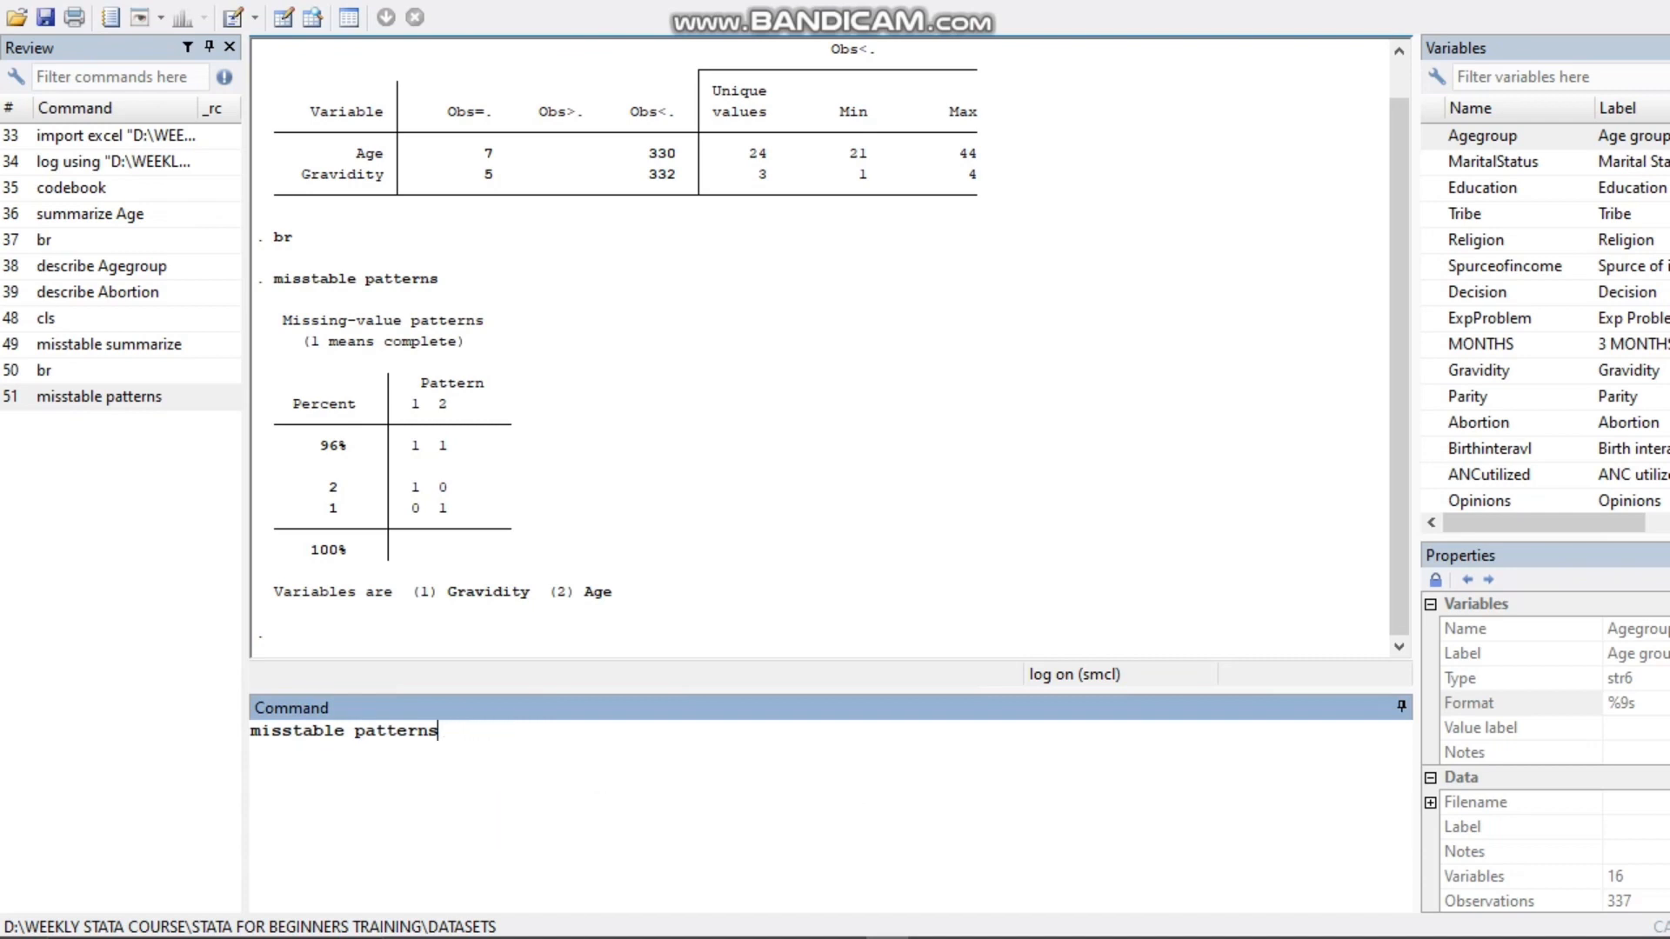
text(, freq)
key(Return)
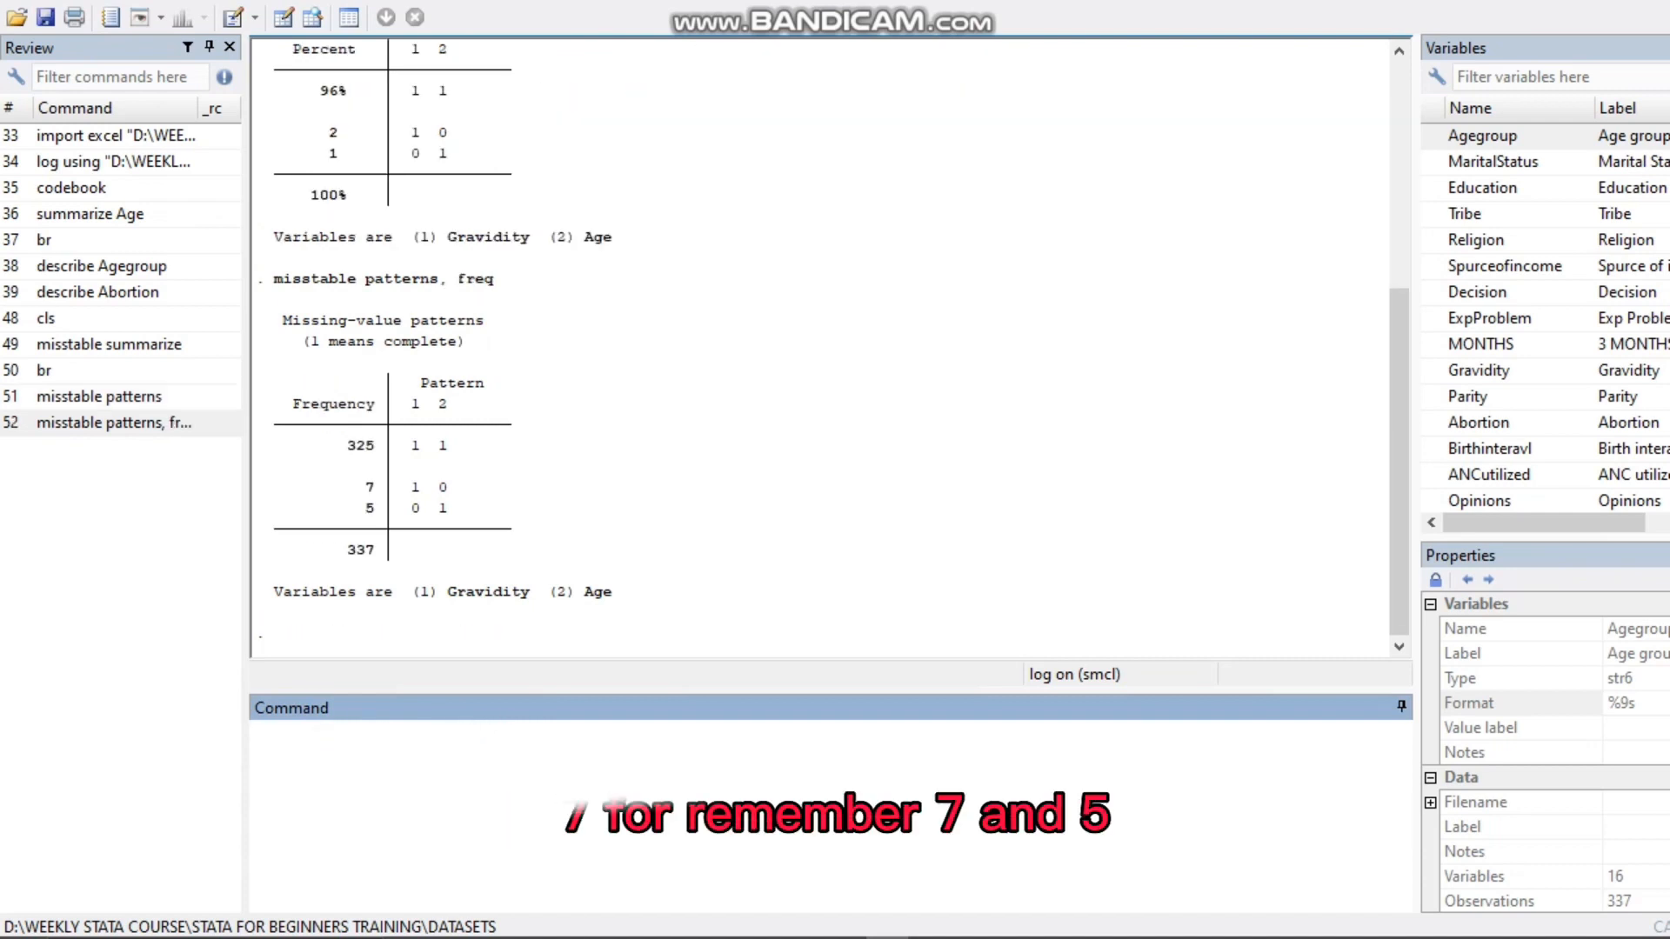
Examine the frequencies of the two incomplete patterns, and recall misstable patterns, freq to review its freq option
drag(357, 486, 374, 510)
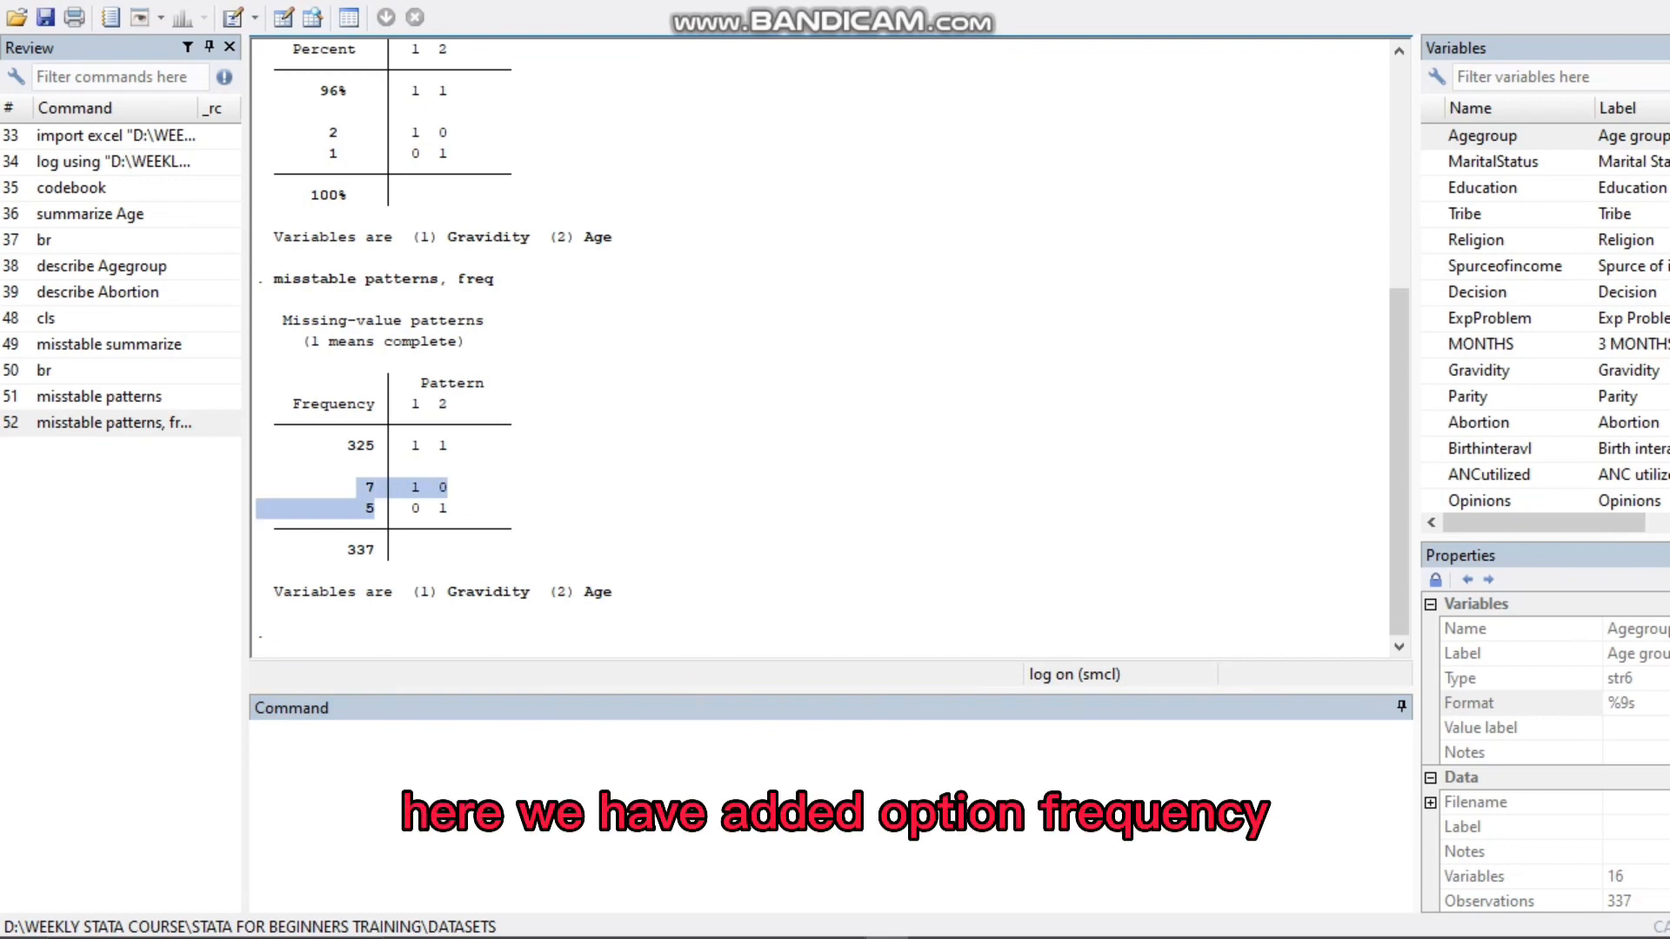
click(392, 508)
click(114, 423)
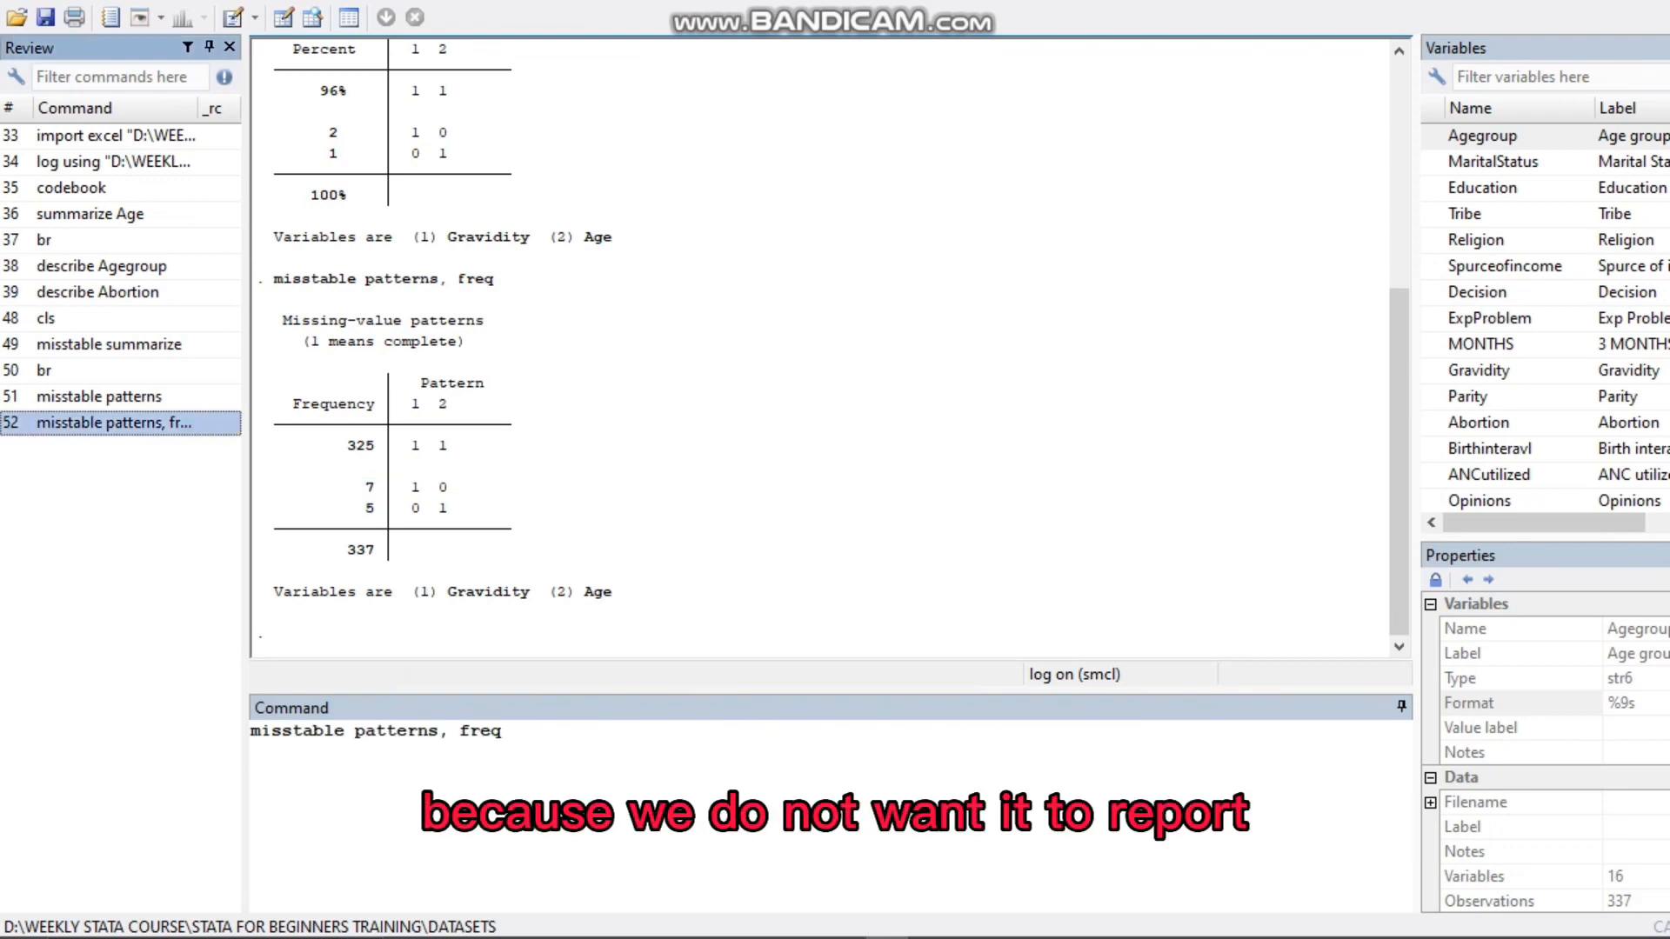
drag(505, 731, 252, 732)
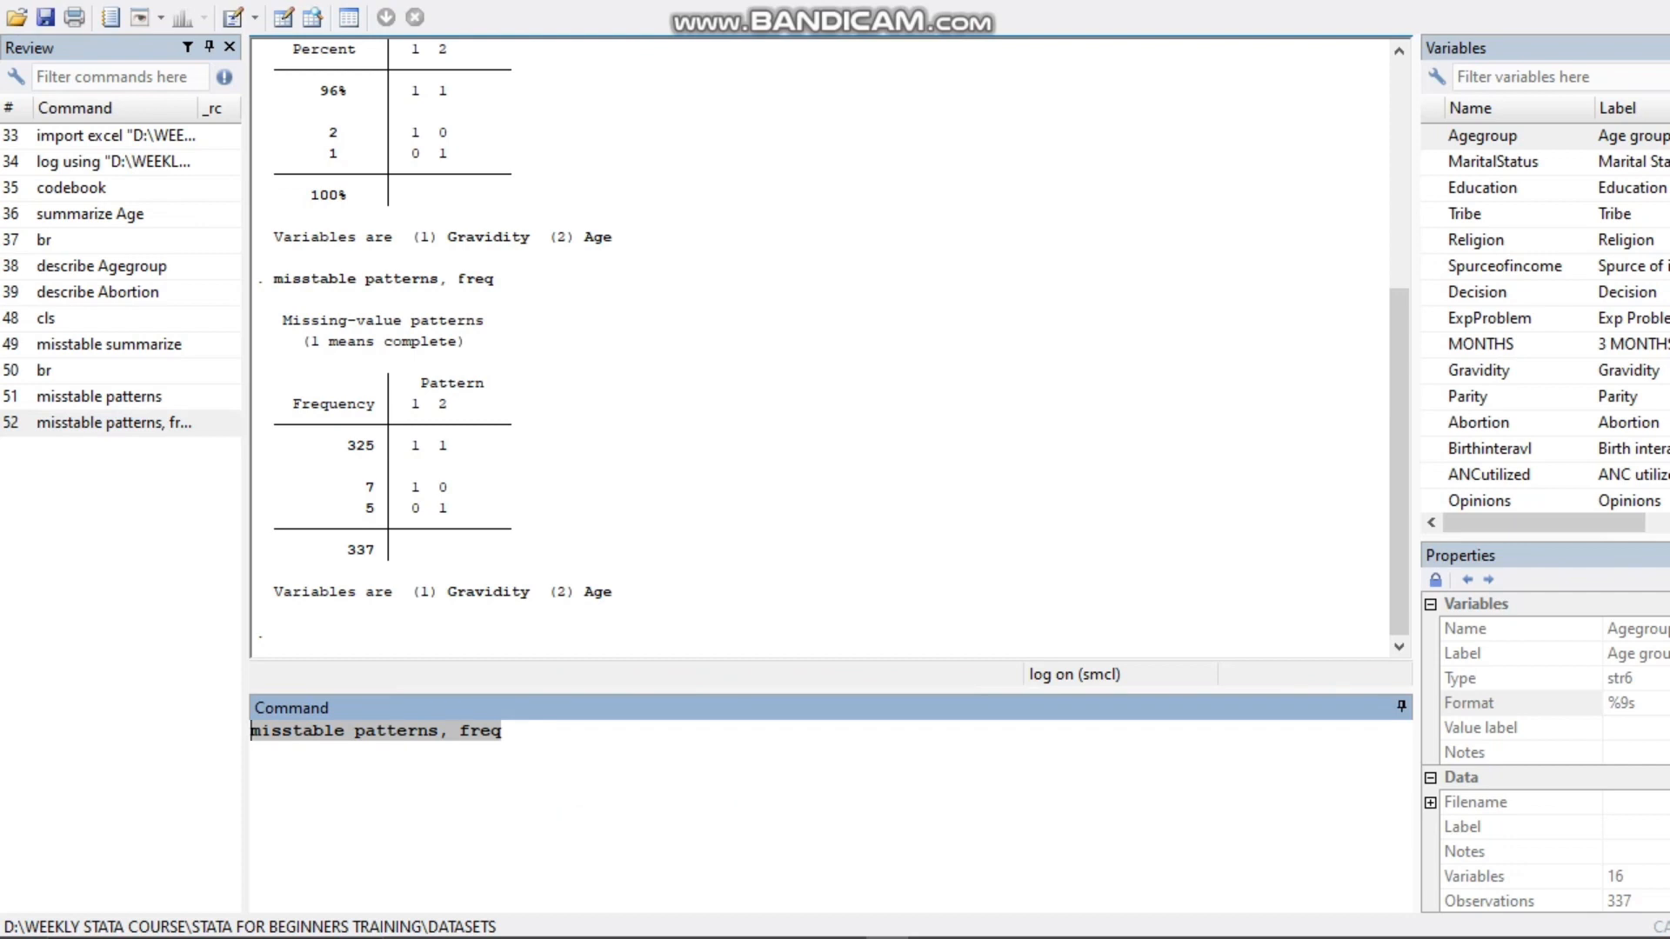
click(502, 732)
drag(502, 732, 459, 731)
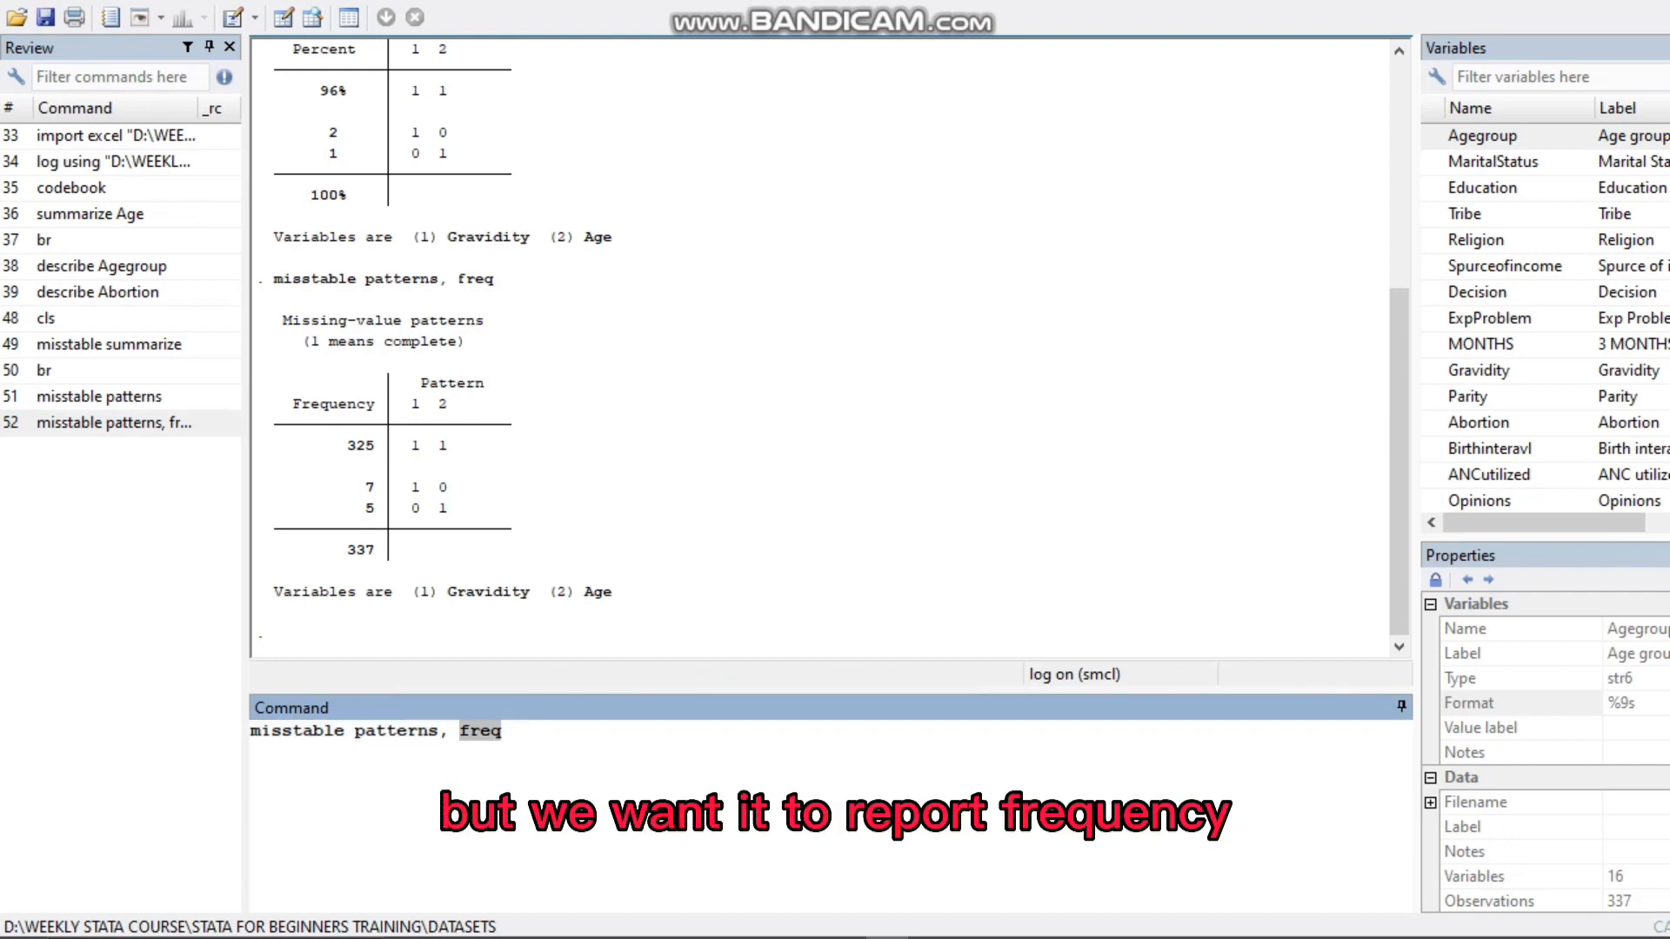
click(503, 731)
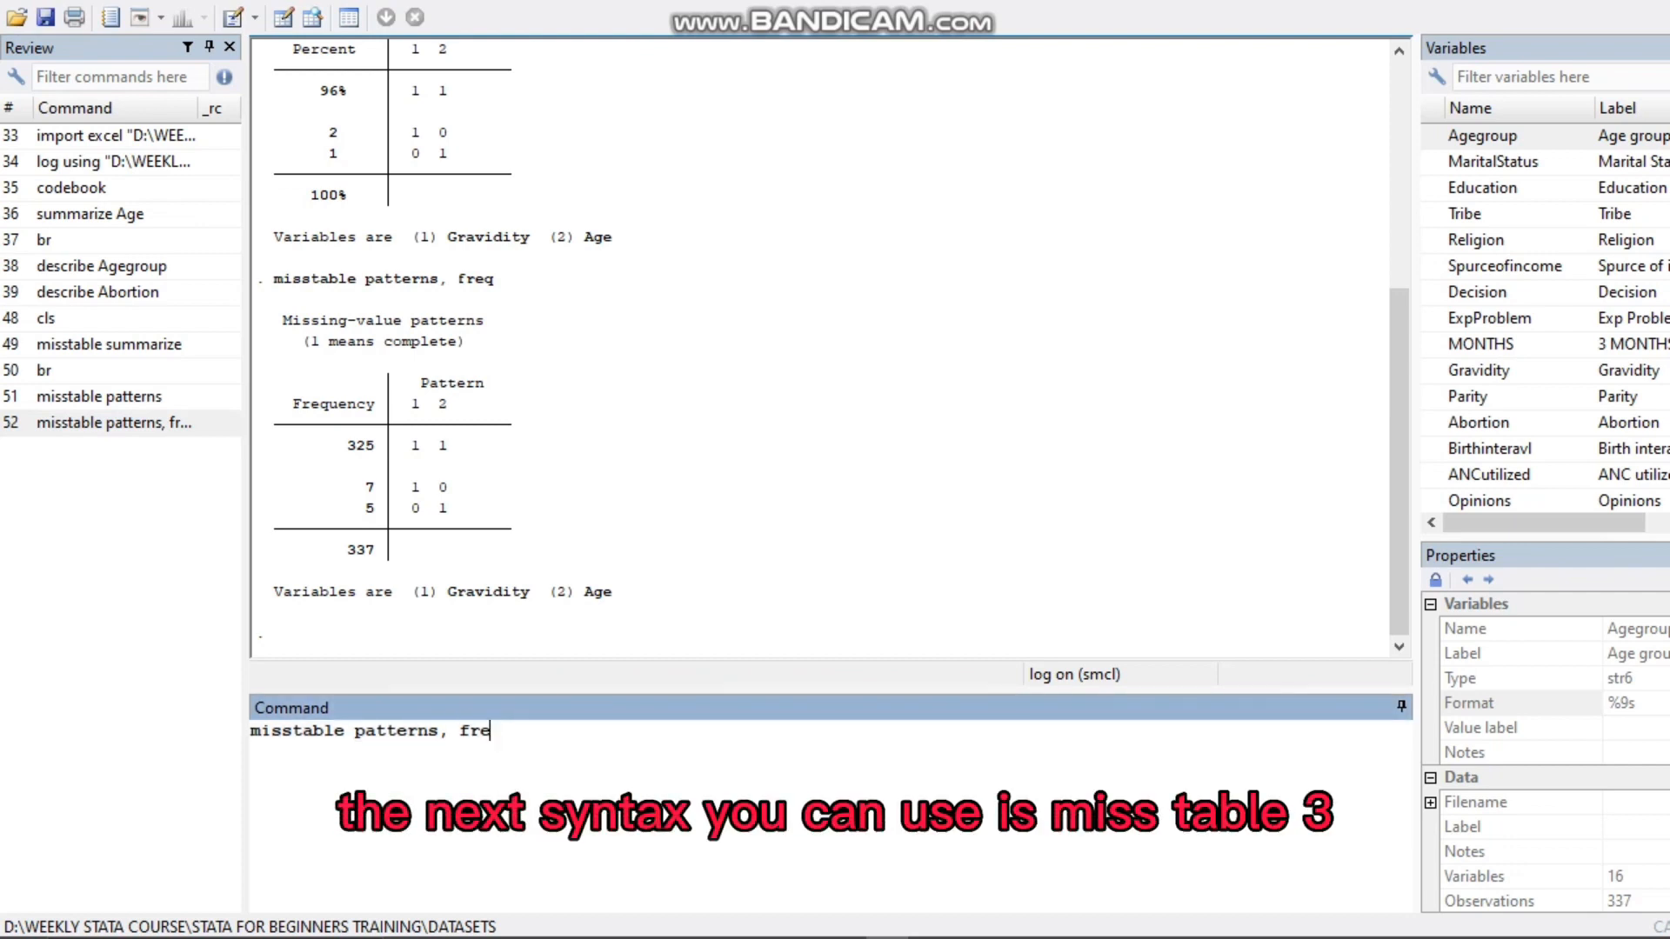
Clear the recalled command and run misstable tree to present a tree view of the missing-value patterns
key(BackSpace)
key(BackSpace)
key(BackSpace)
key(BackSpace)
key(BackSpace)
key(BackSpace)
key(BackSpace)
key(BackSpace)
key(BackSpace)
key(BackSpace)
key(BackSpace)
key(BackSpace)
key(BackSpace)
key(BackSpace)
key(BackSpace)
key(BackSpace)
key(BackSpace)
key(BackSpace)
key(BackSpace)
key(BackSpace)
text(mi)
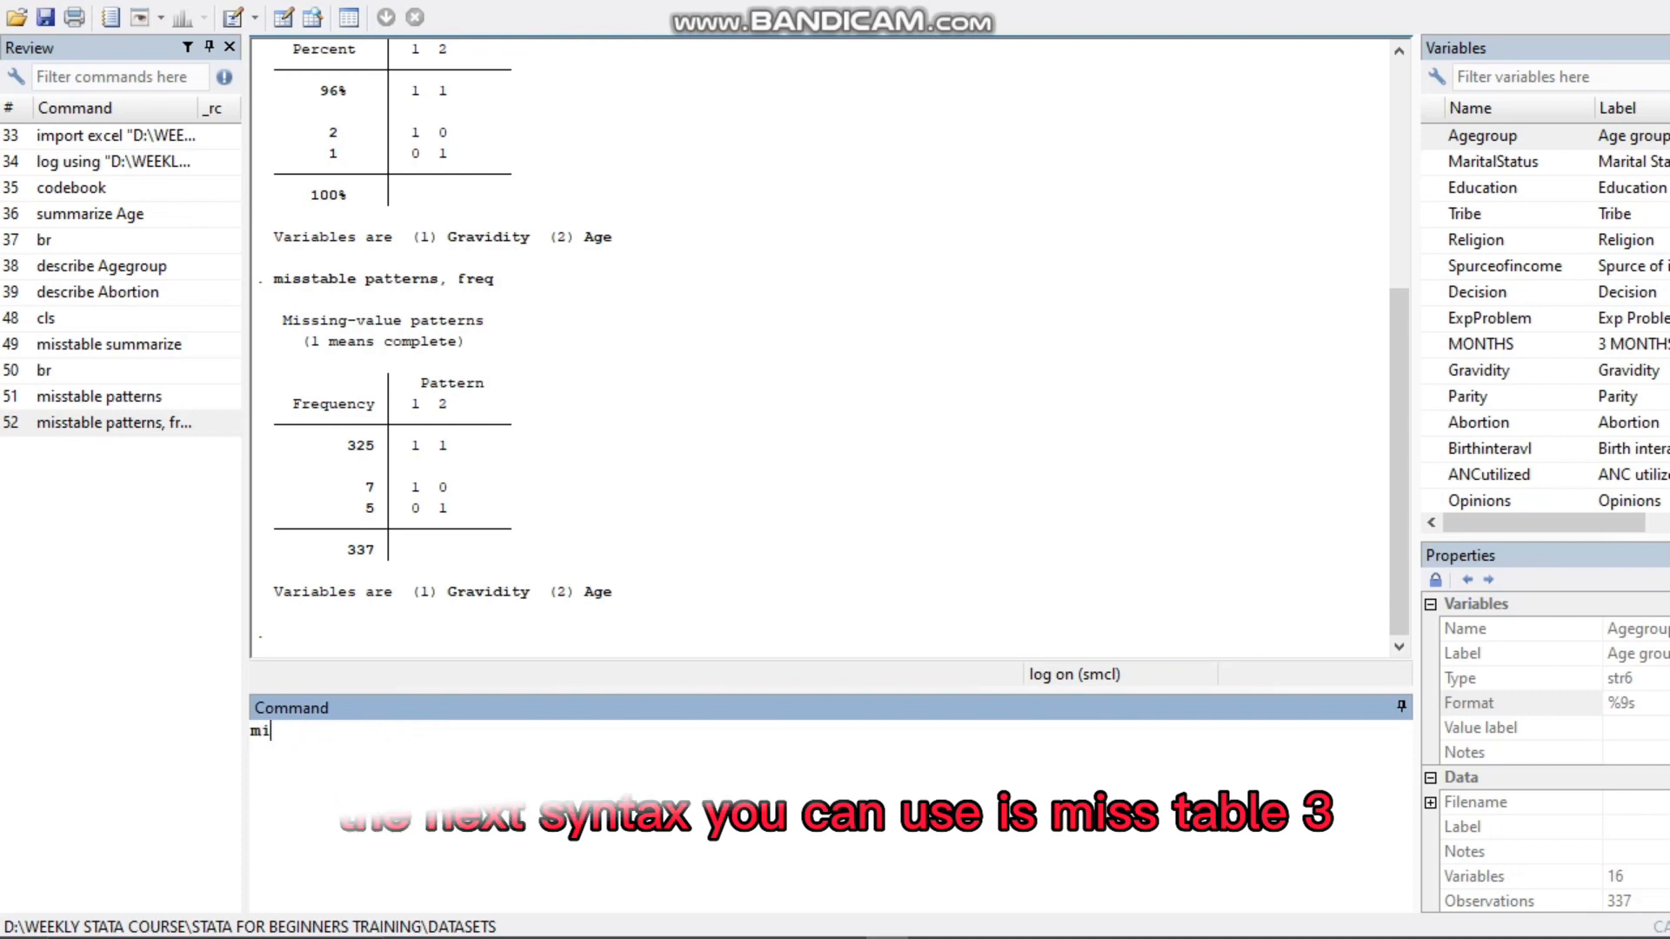
text(sstable )
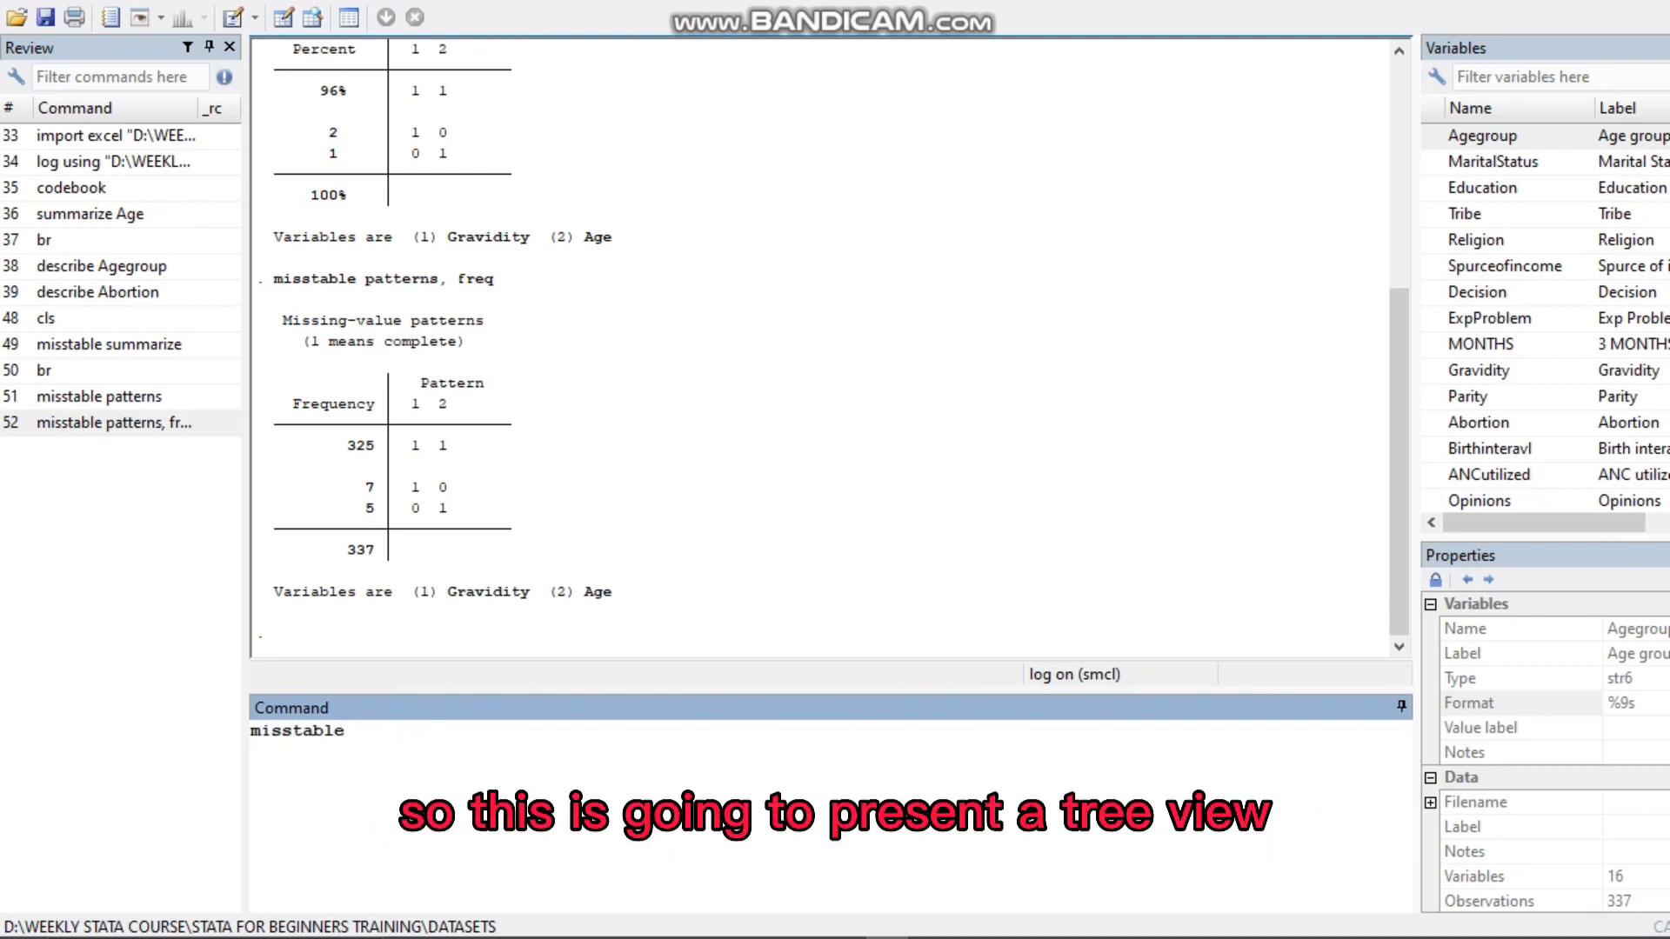
text(tree)
key(Return)
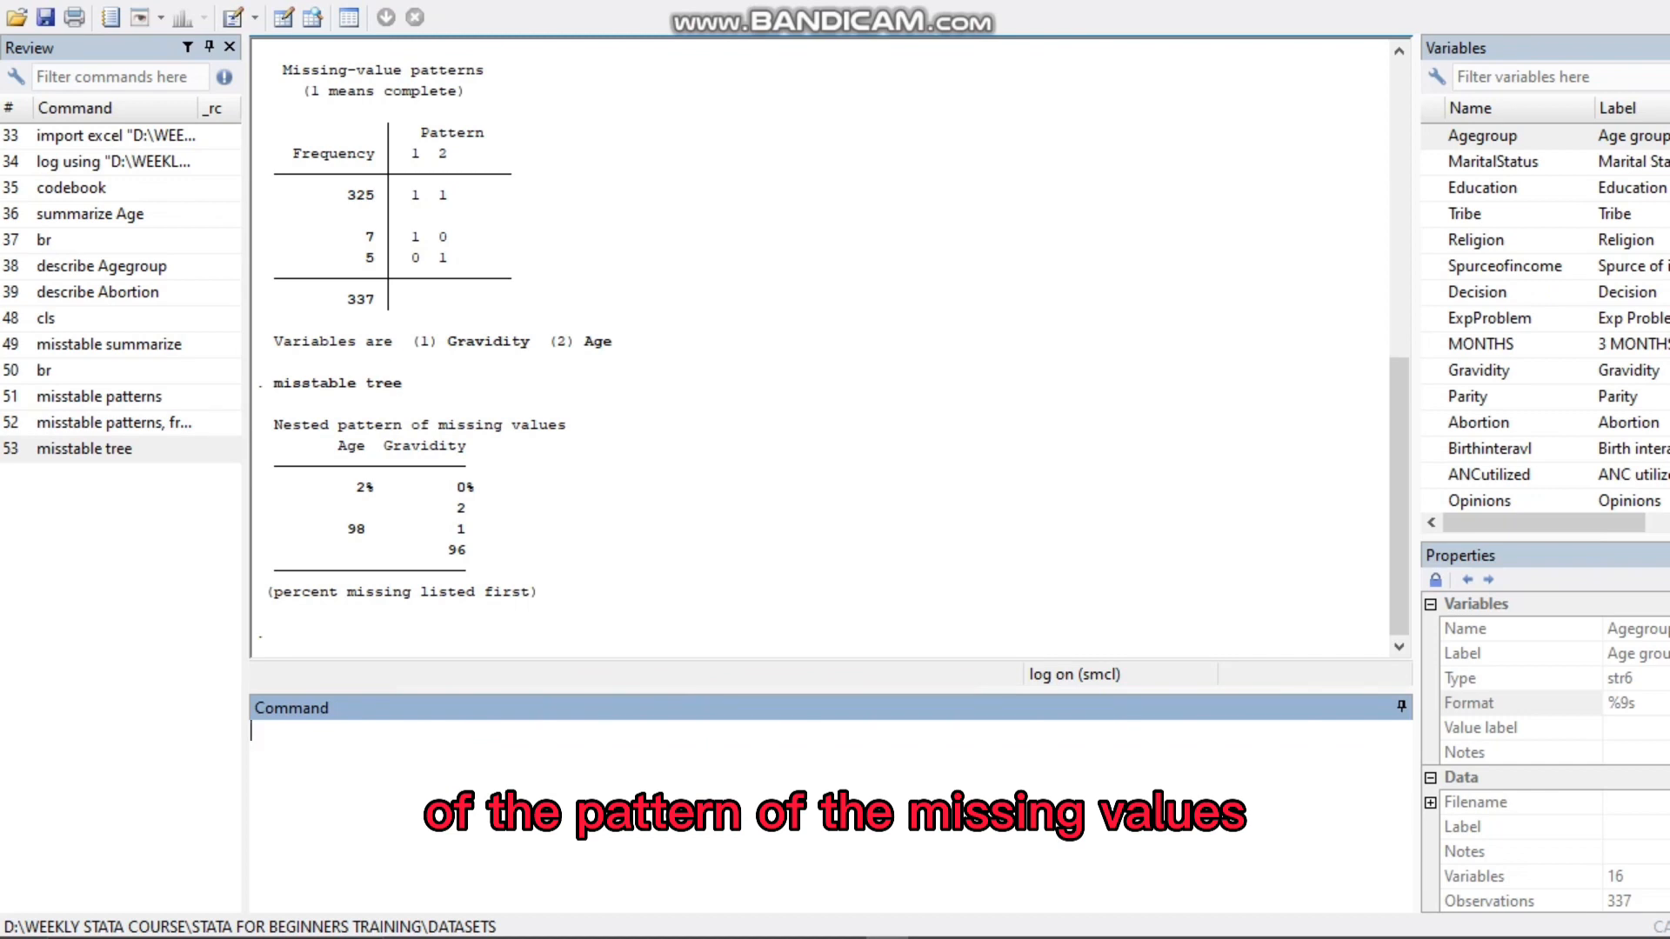
Examine the Age and Gravidity percentages in the nested pattern of missing values
click(366, 487)
drag(366, 487, 374, 528)
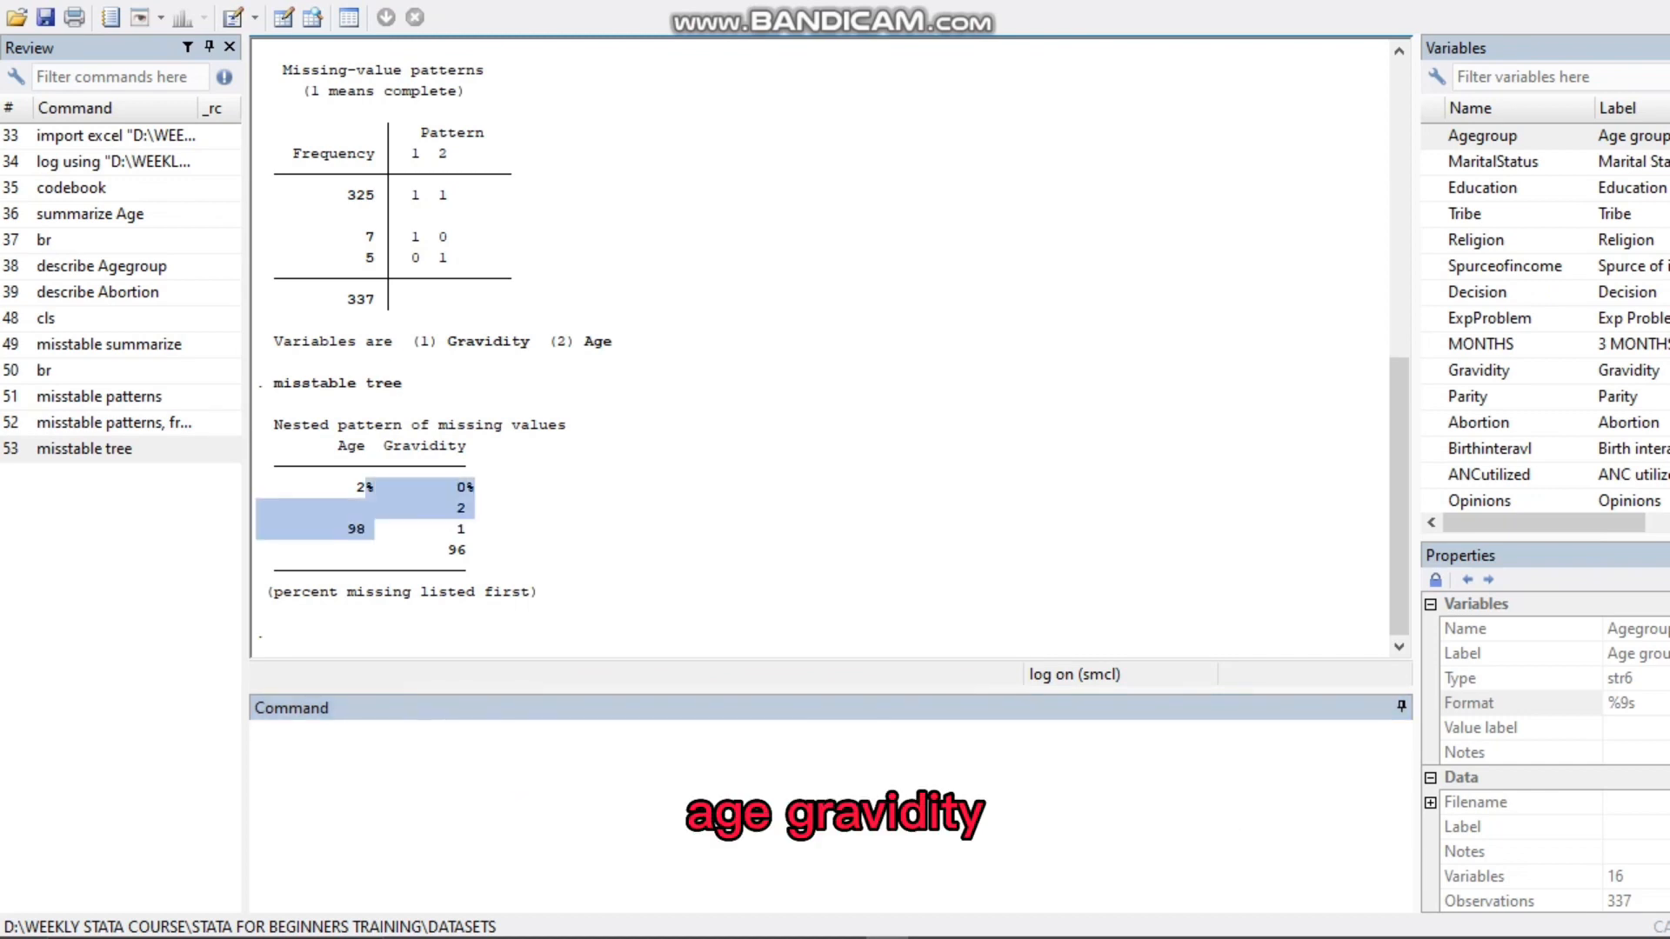
click(374, 529)
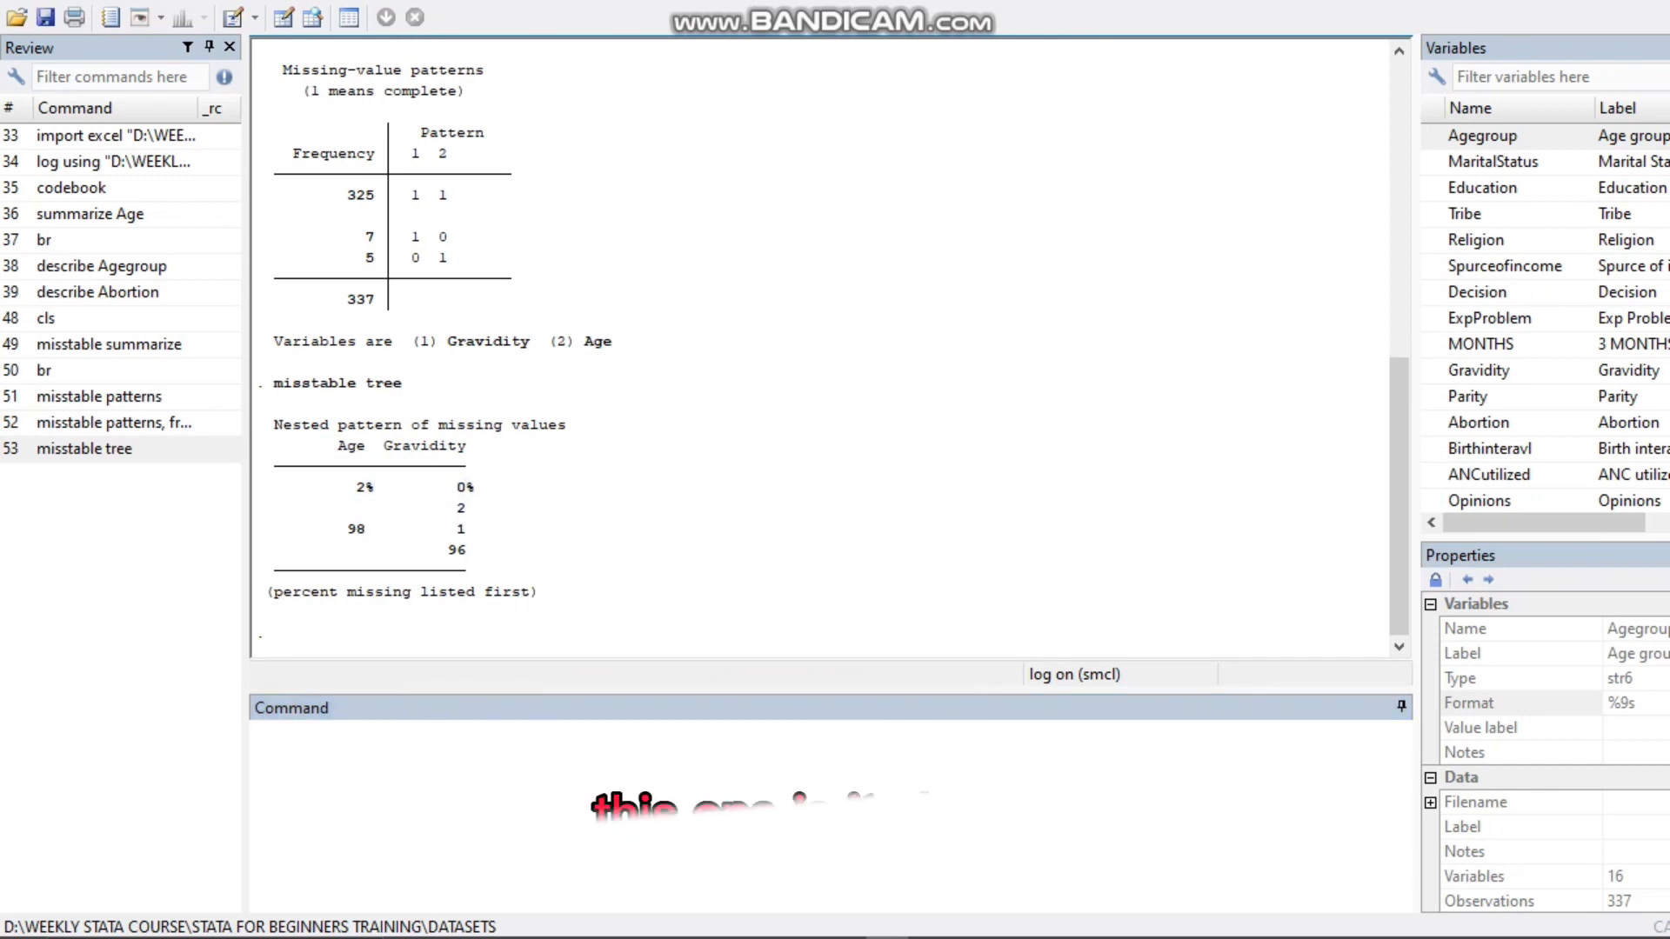
drag(448, 470, 462, 529)
click(462, 528)
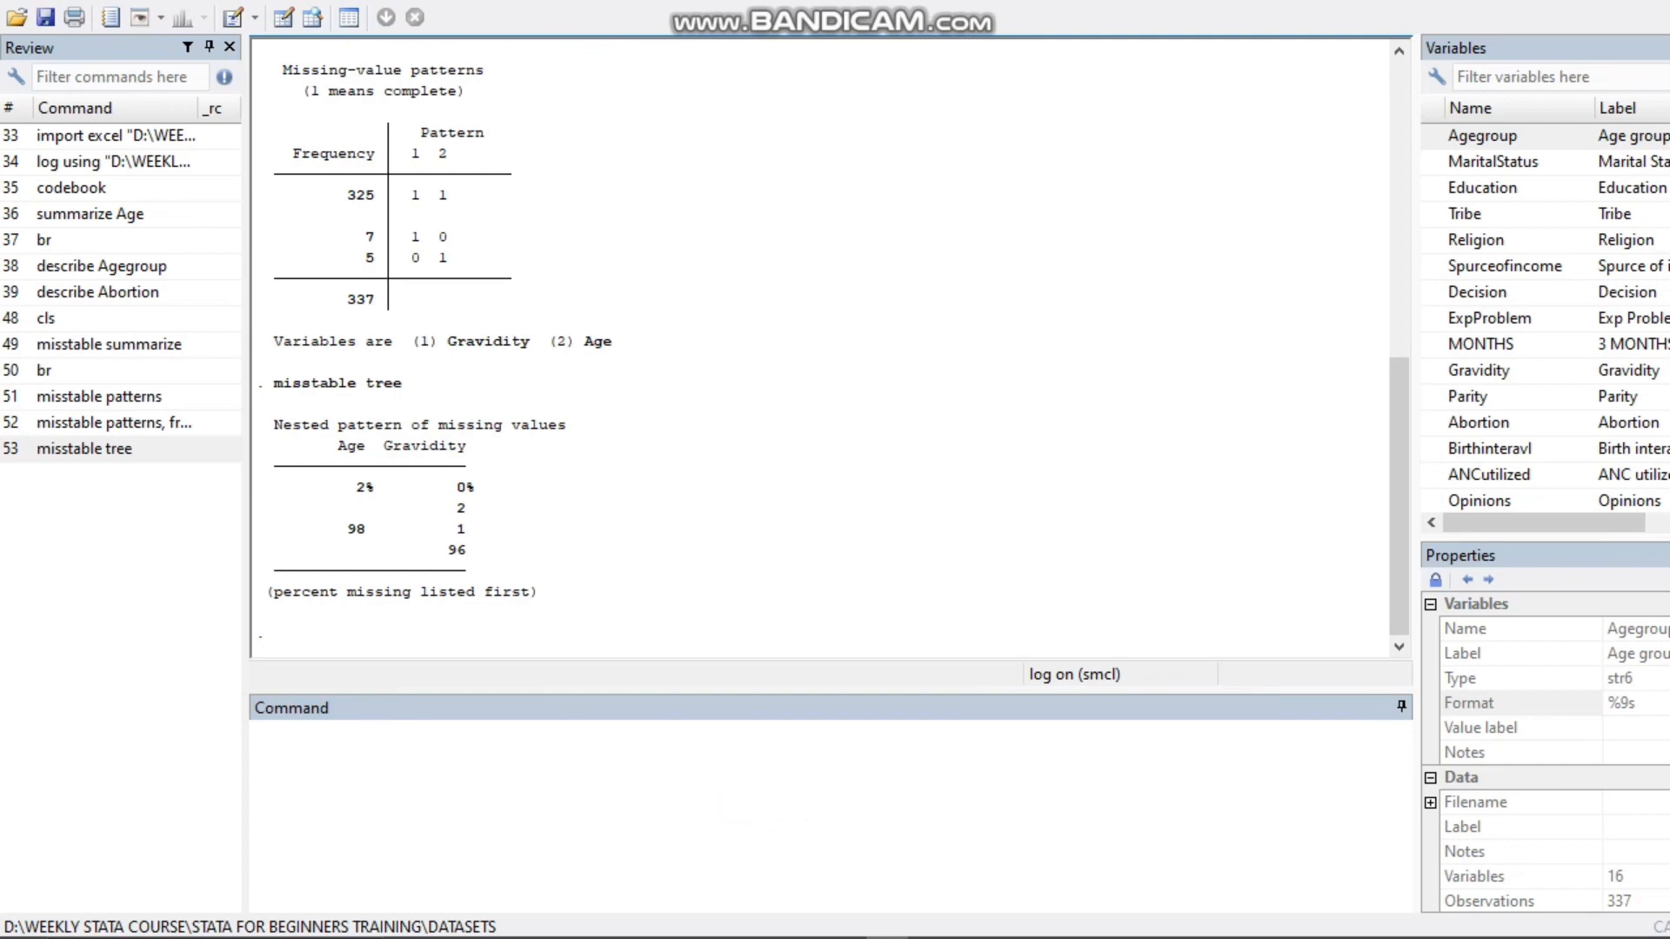
Run misstable tree, freq to show the nested pattern of missing values as counts for Age and Gravidity
click(261, 731)
text(misst)
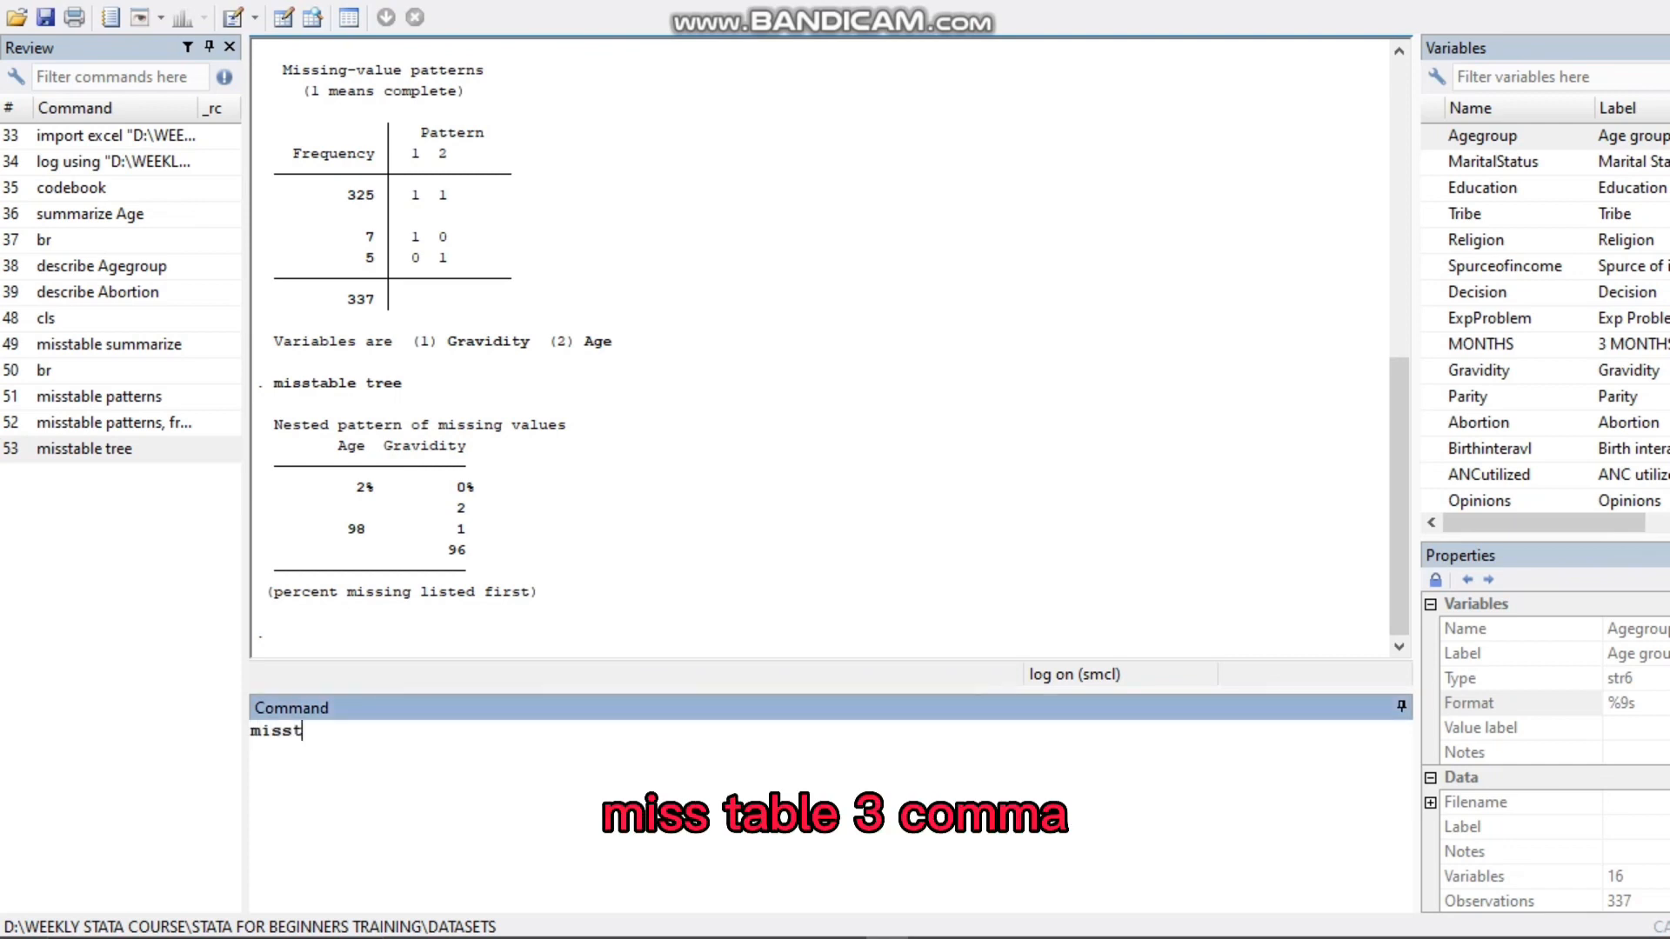
text(able tree)
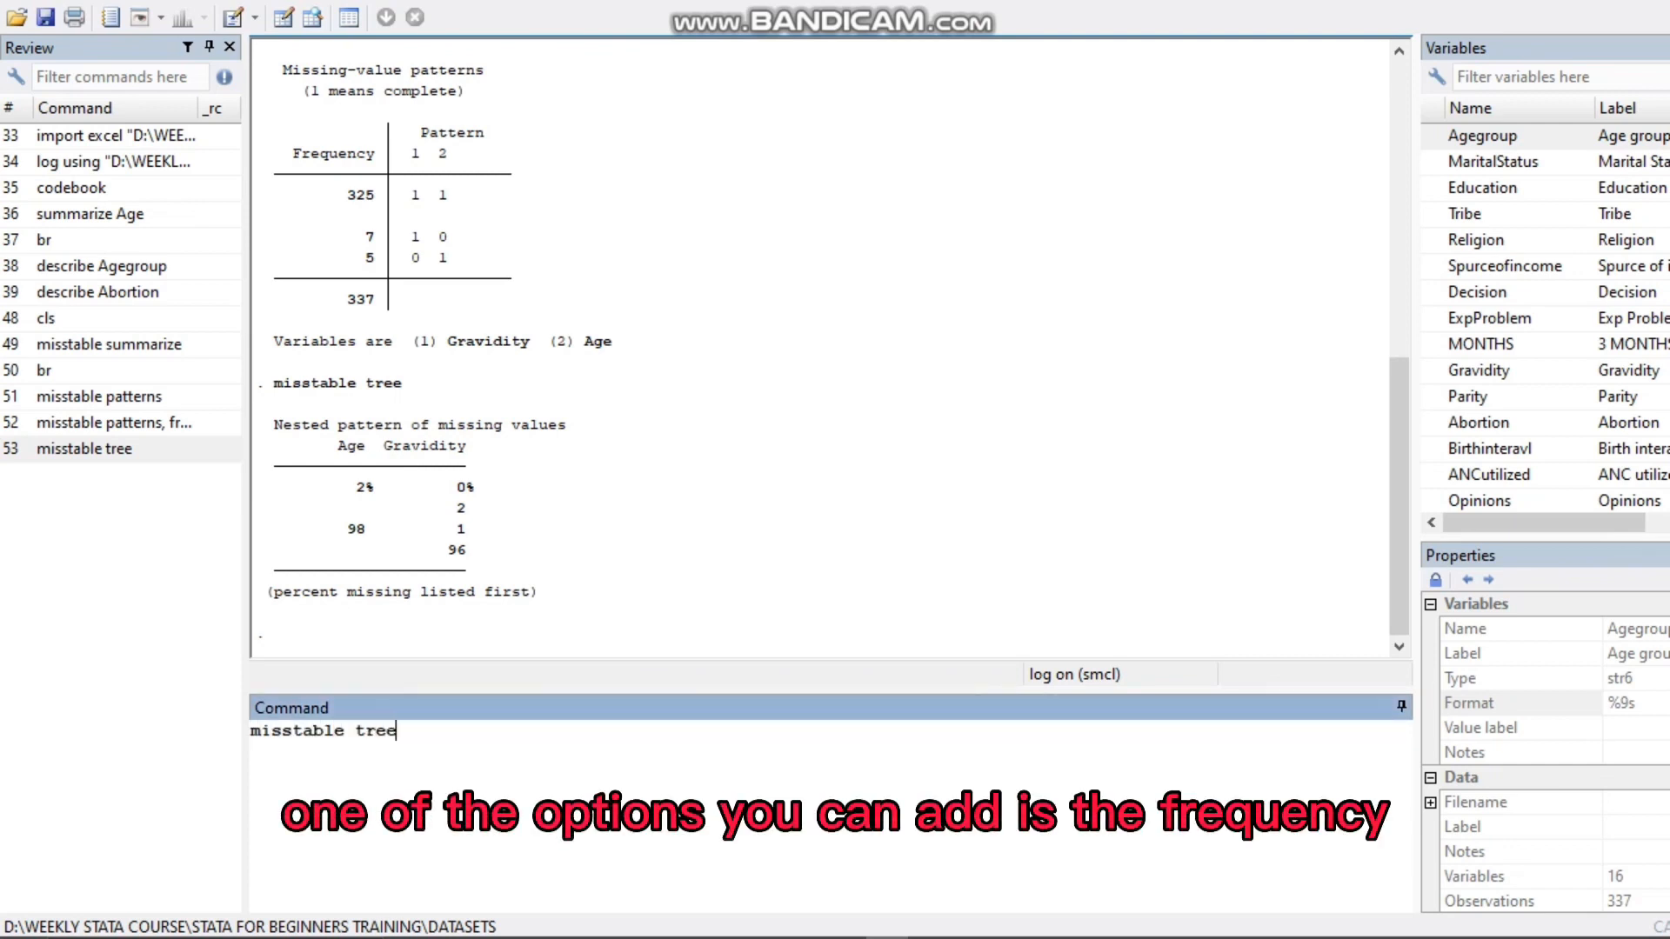
text(, freq)
key(Return)
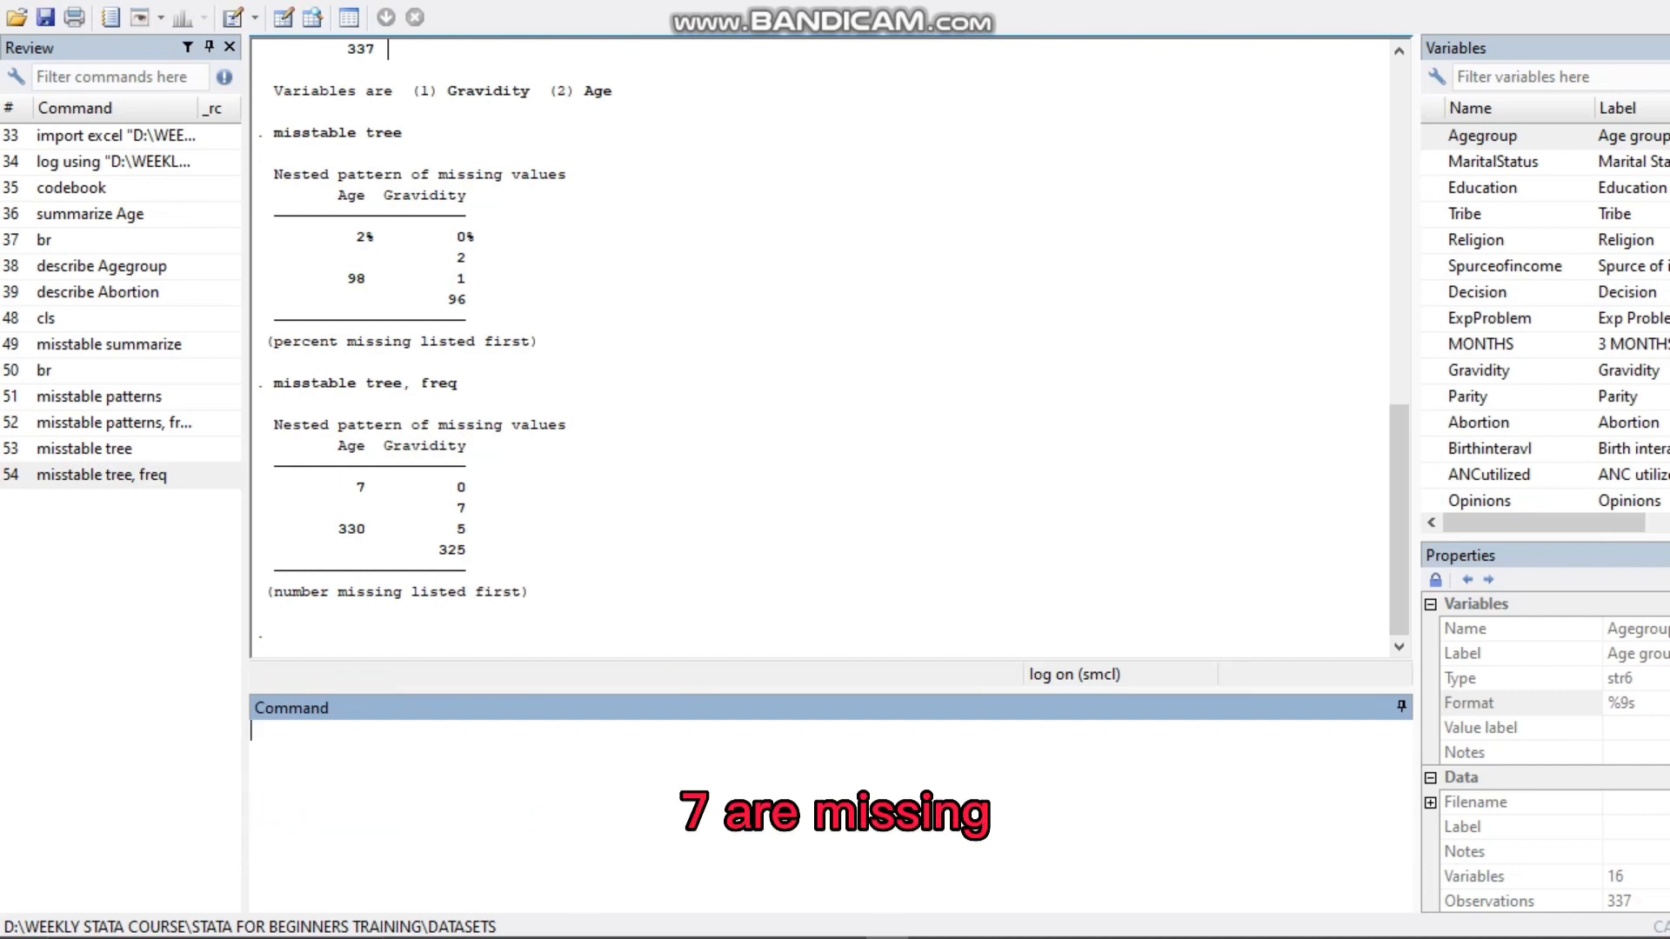
click(461, 529)
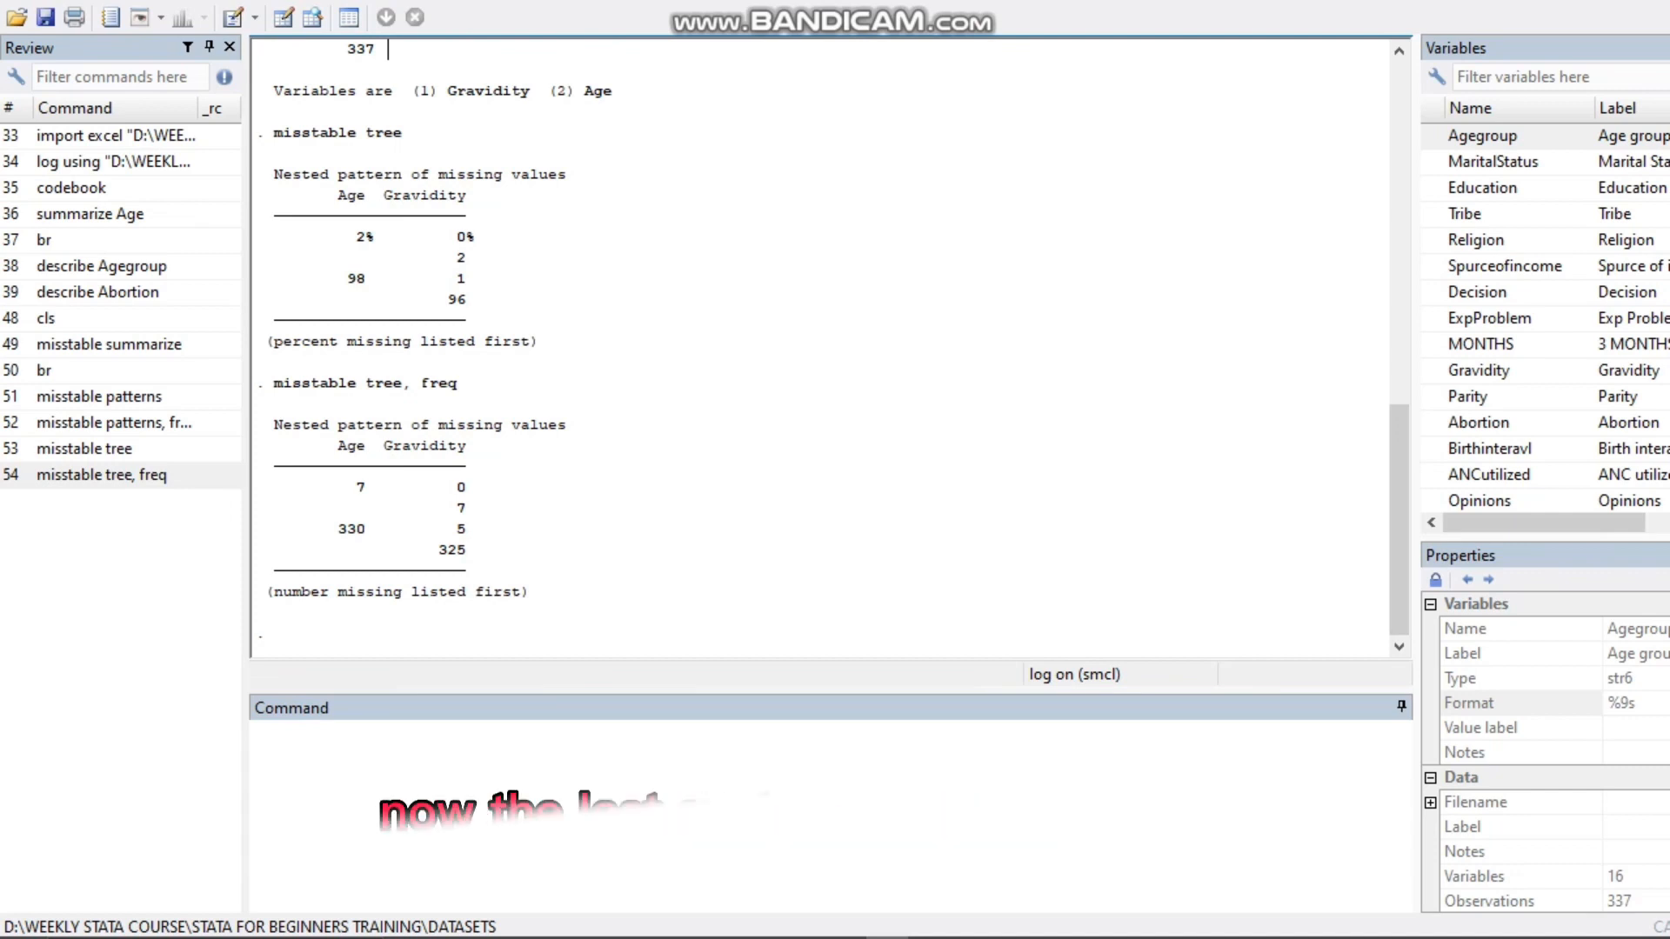
Run misstable nested to list the nesting rules that describe the missing-value pattern
click(253, 731)
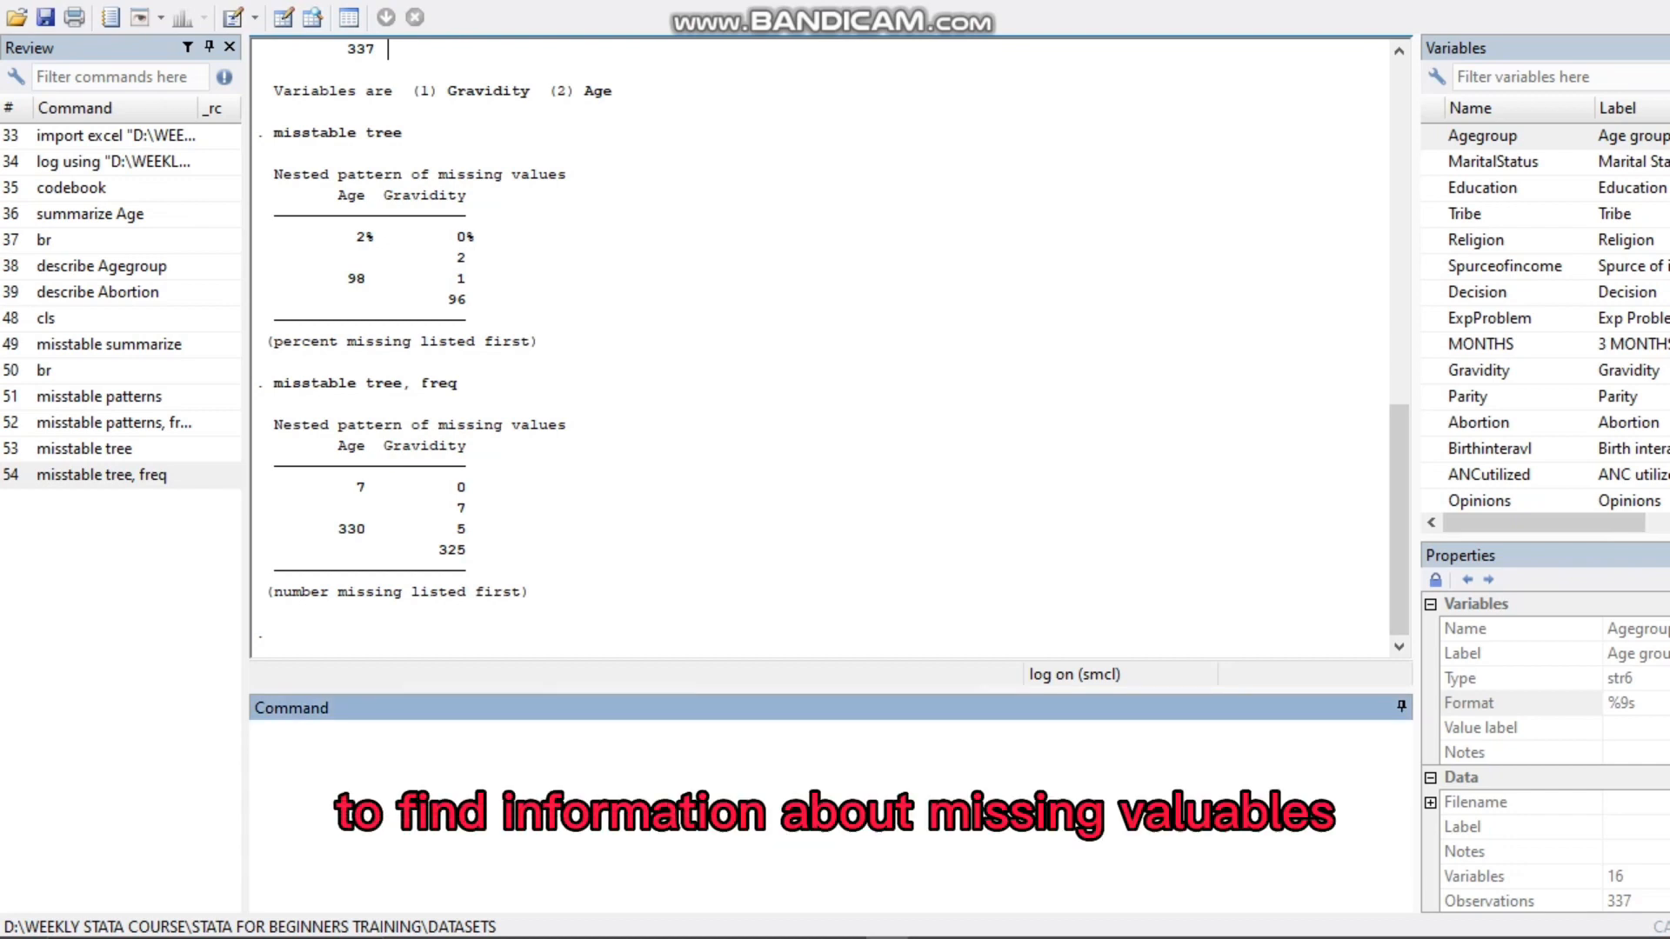
text(miss)
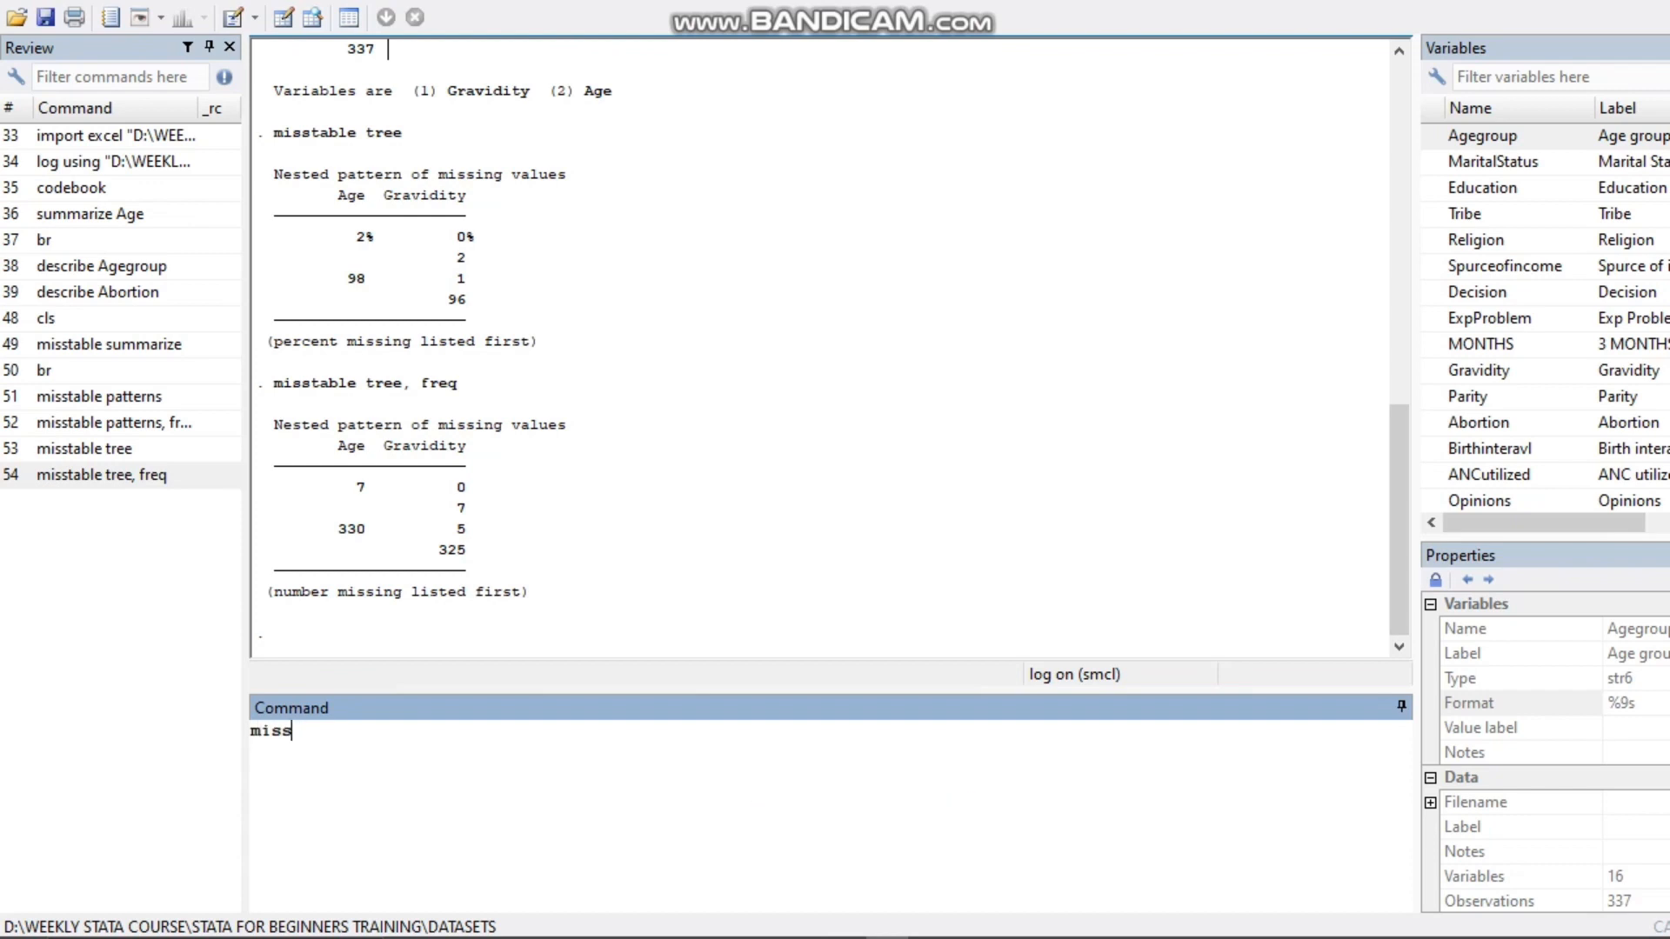
text(table nested)
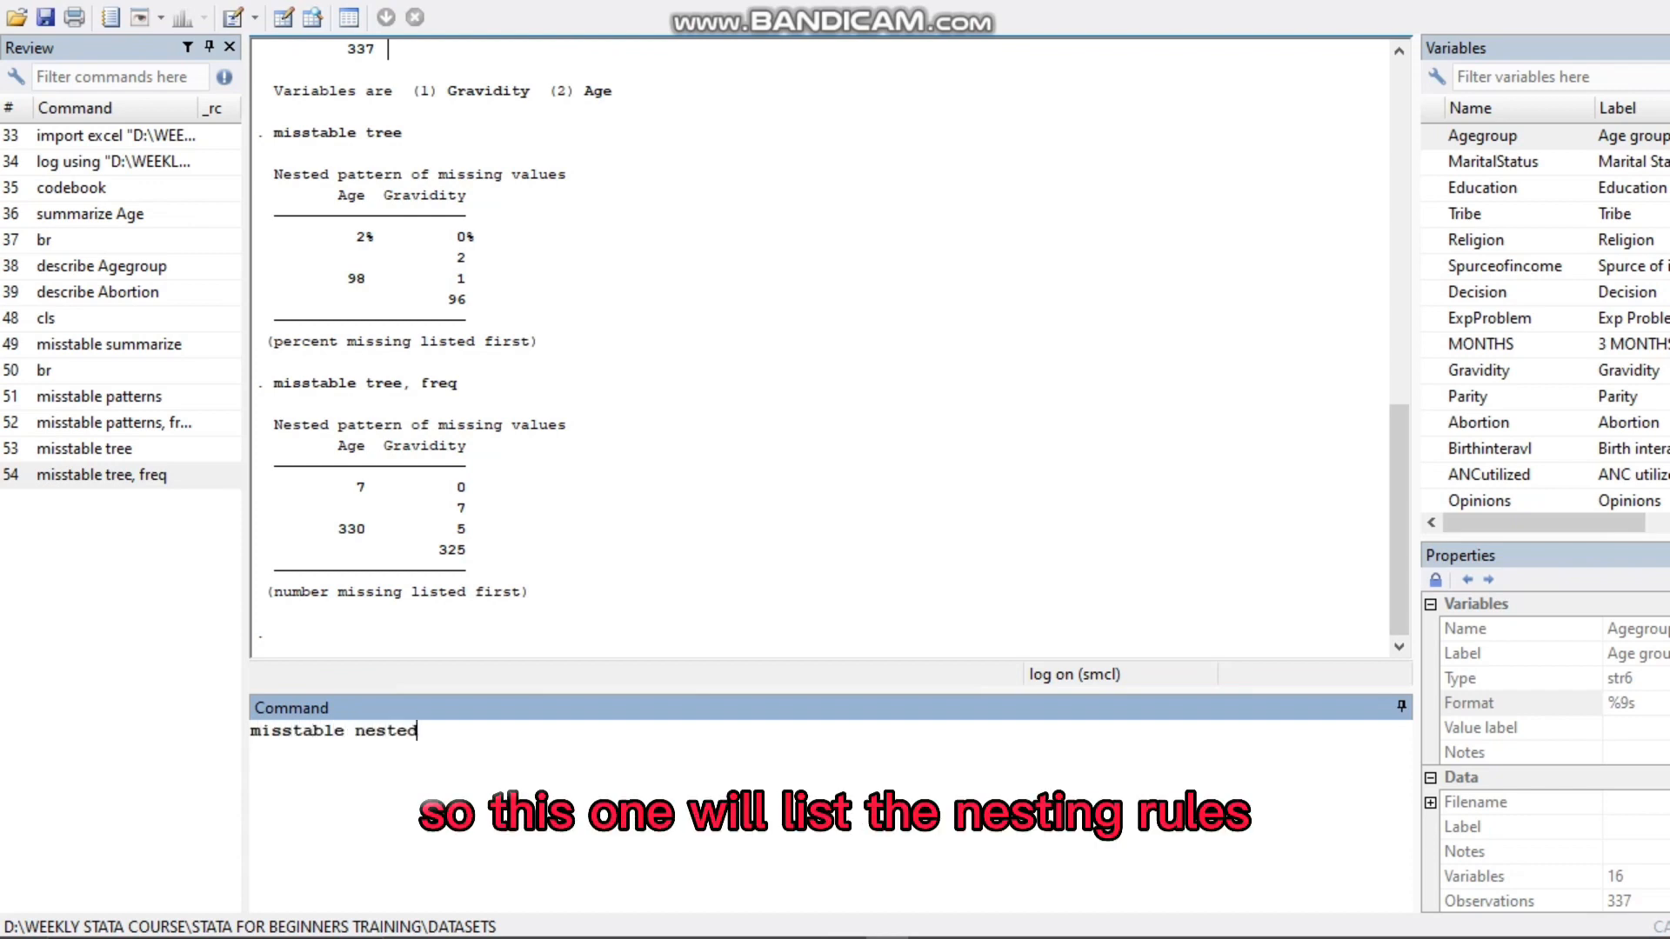
key(Return)
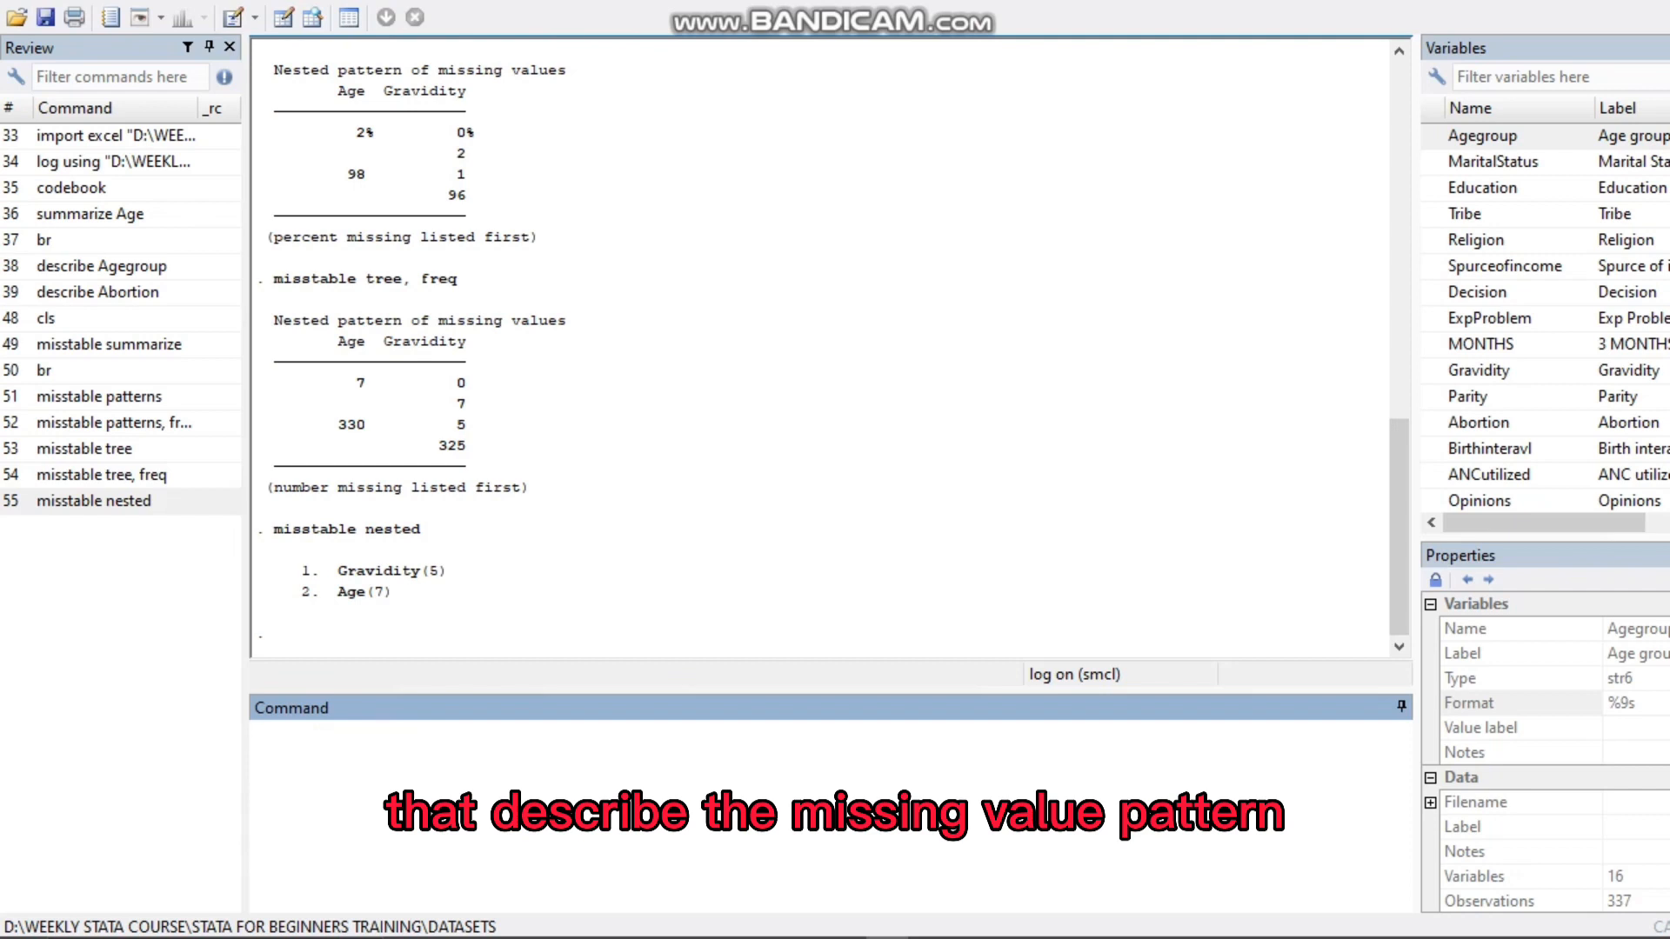
Examine the Gravidity and Age entries in the misstable nested output for their missing counts
drag(294, 571, 446, 572)
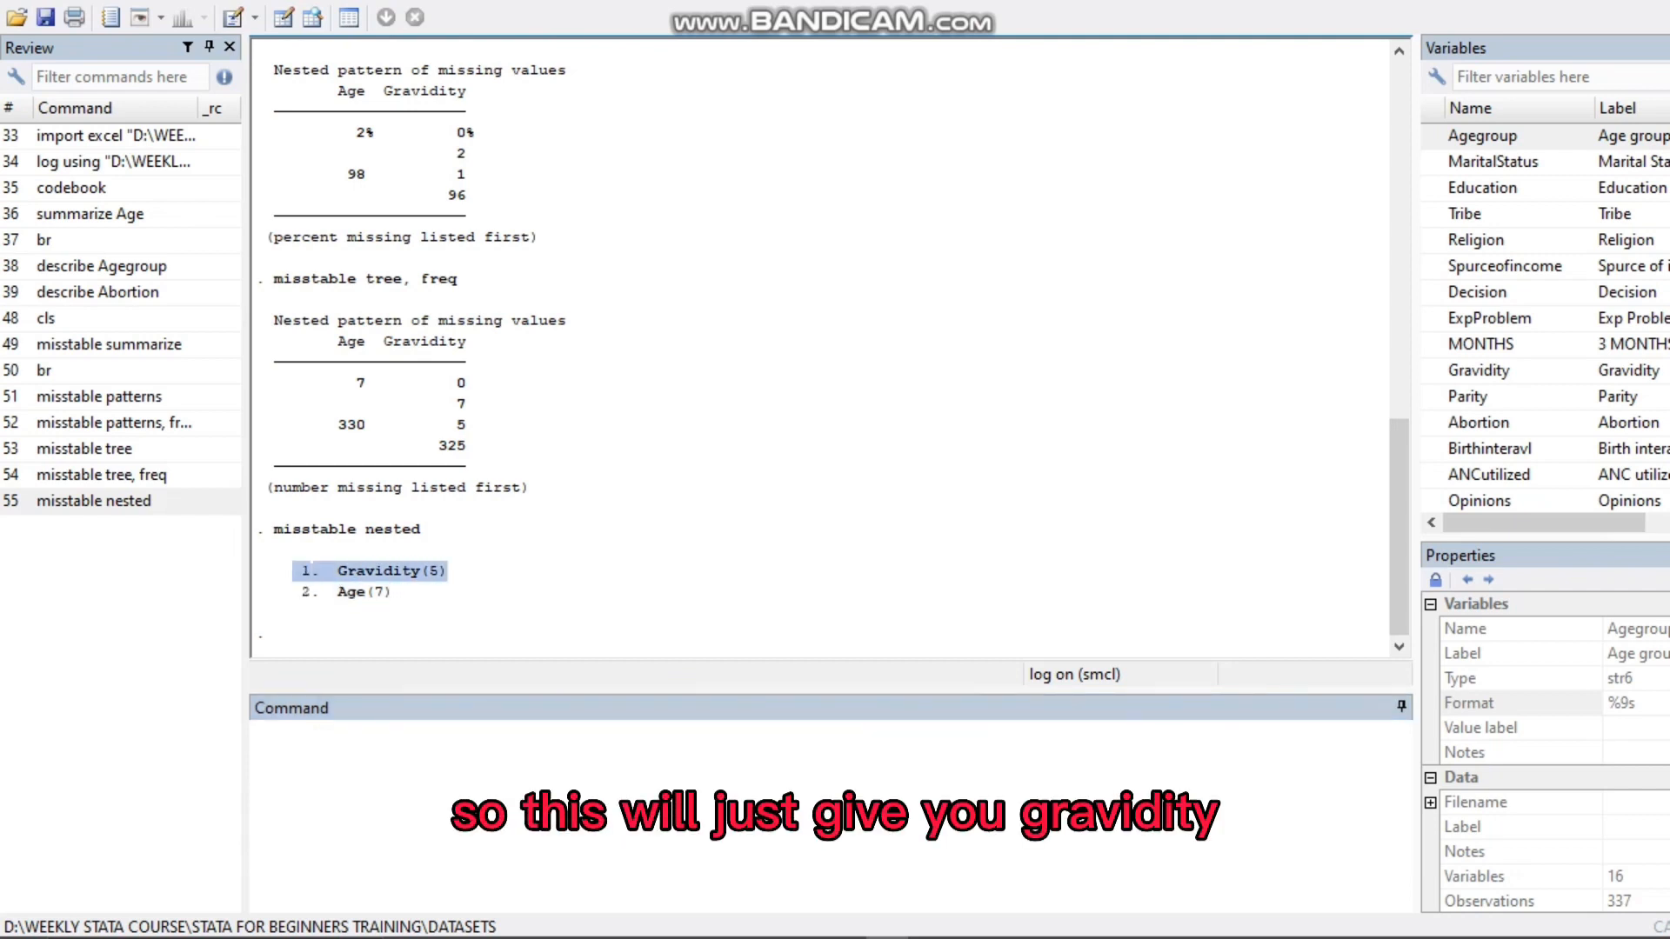
drag(294, 592, 393, 592)
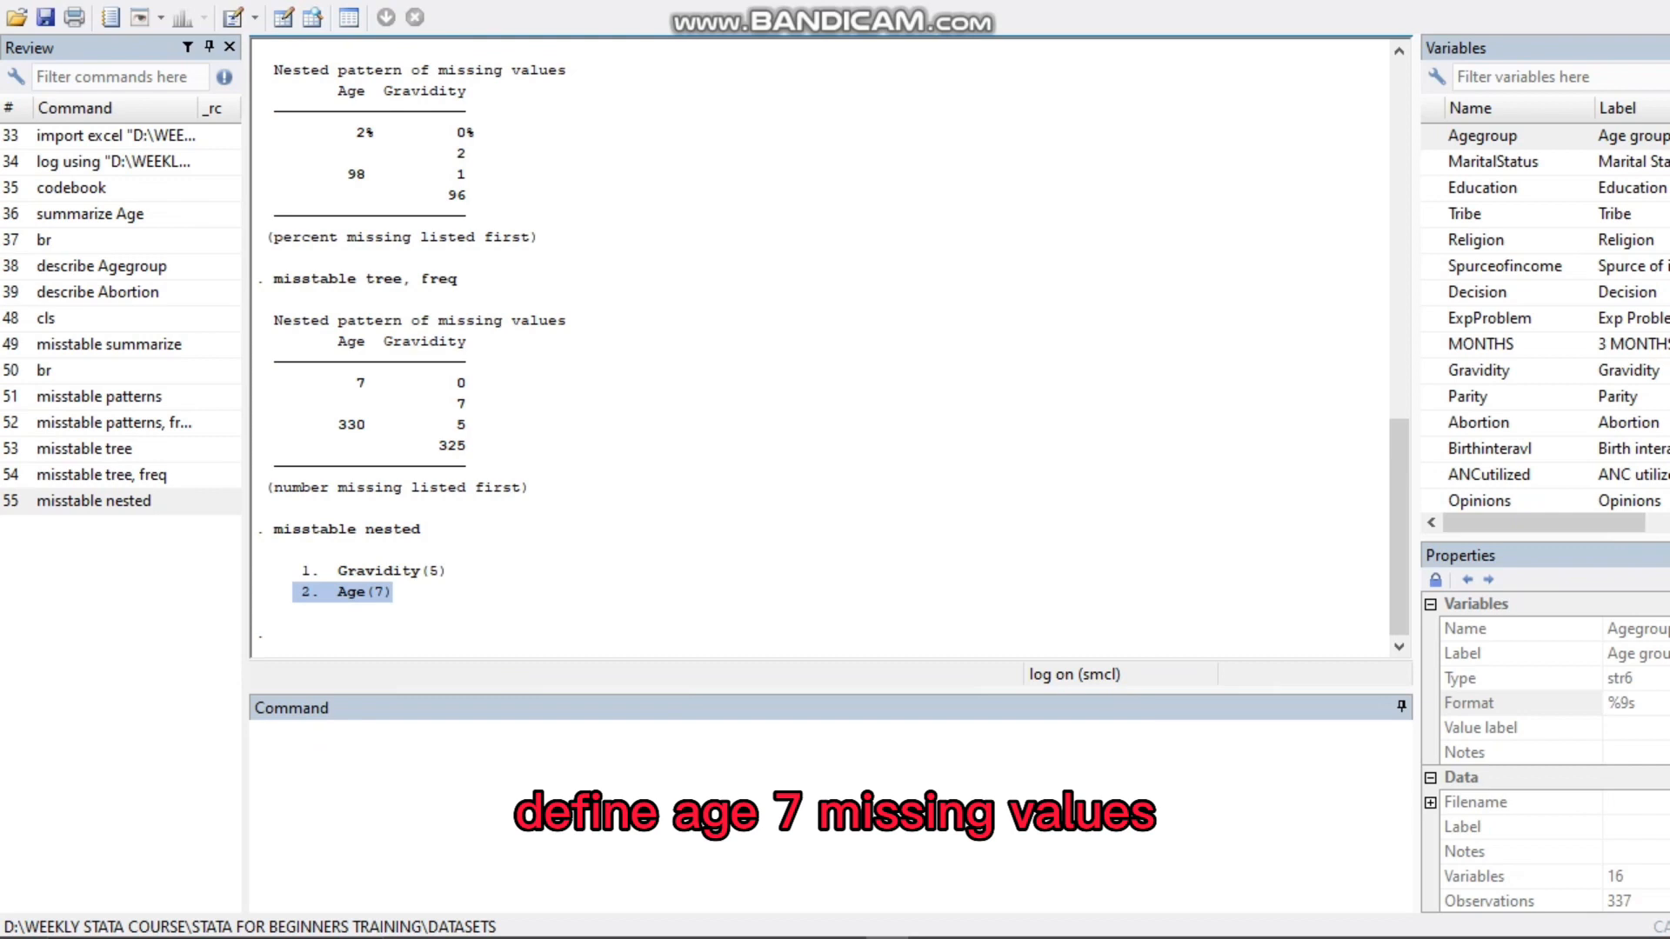
click(435, 765)
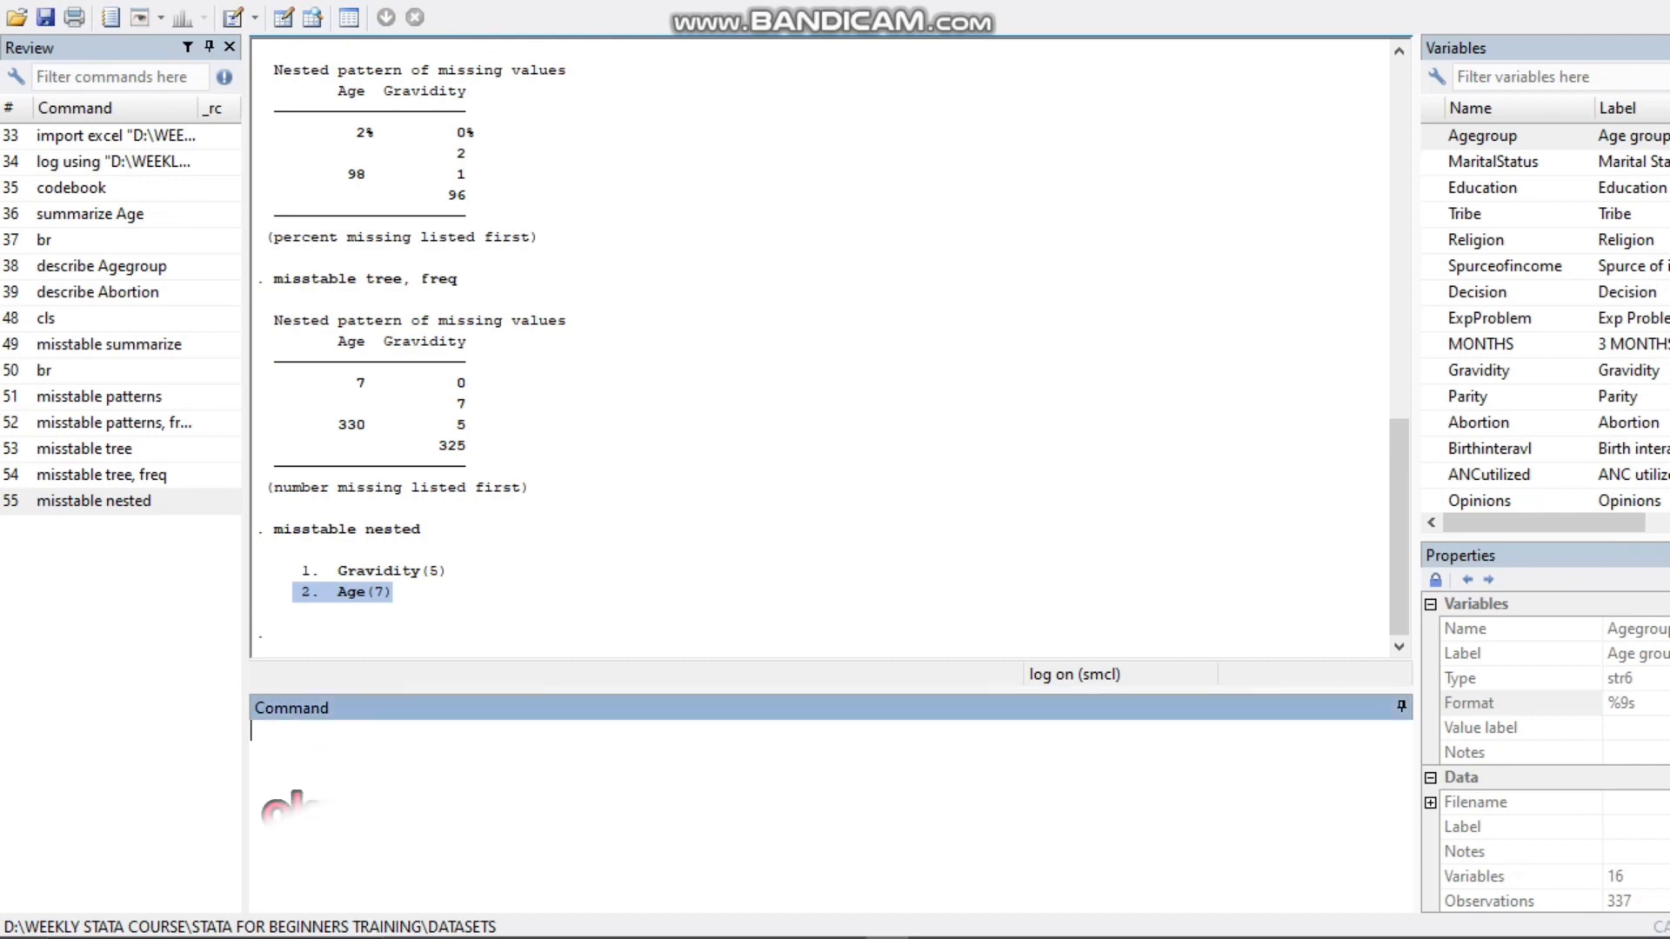
click(487, 609)
click(435, 765)
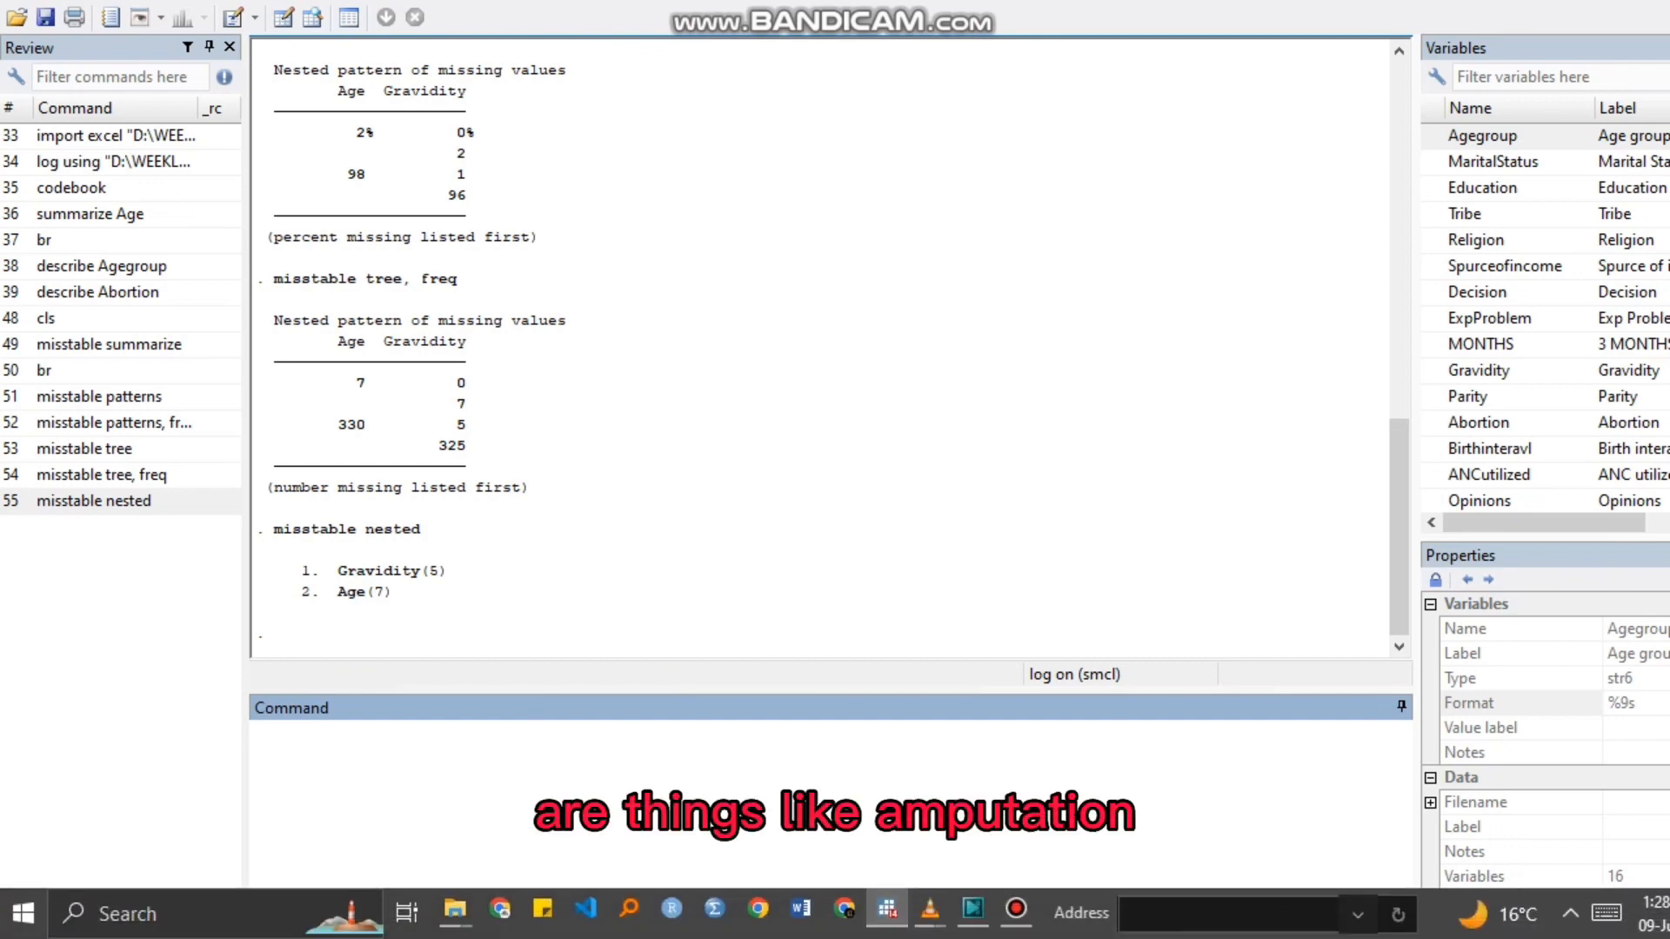
mouse_move(1015, 909)
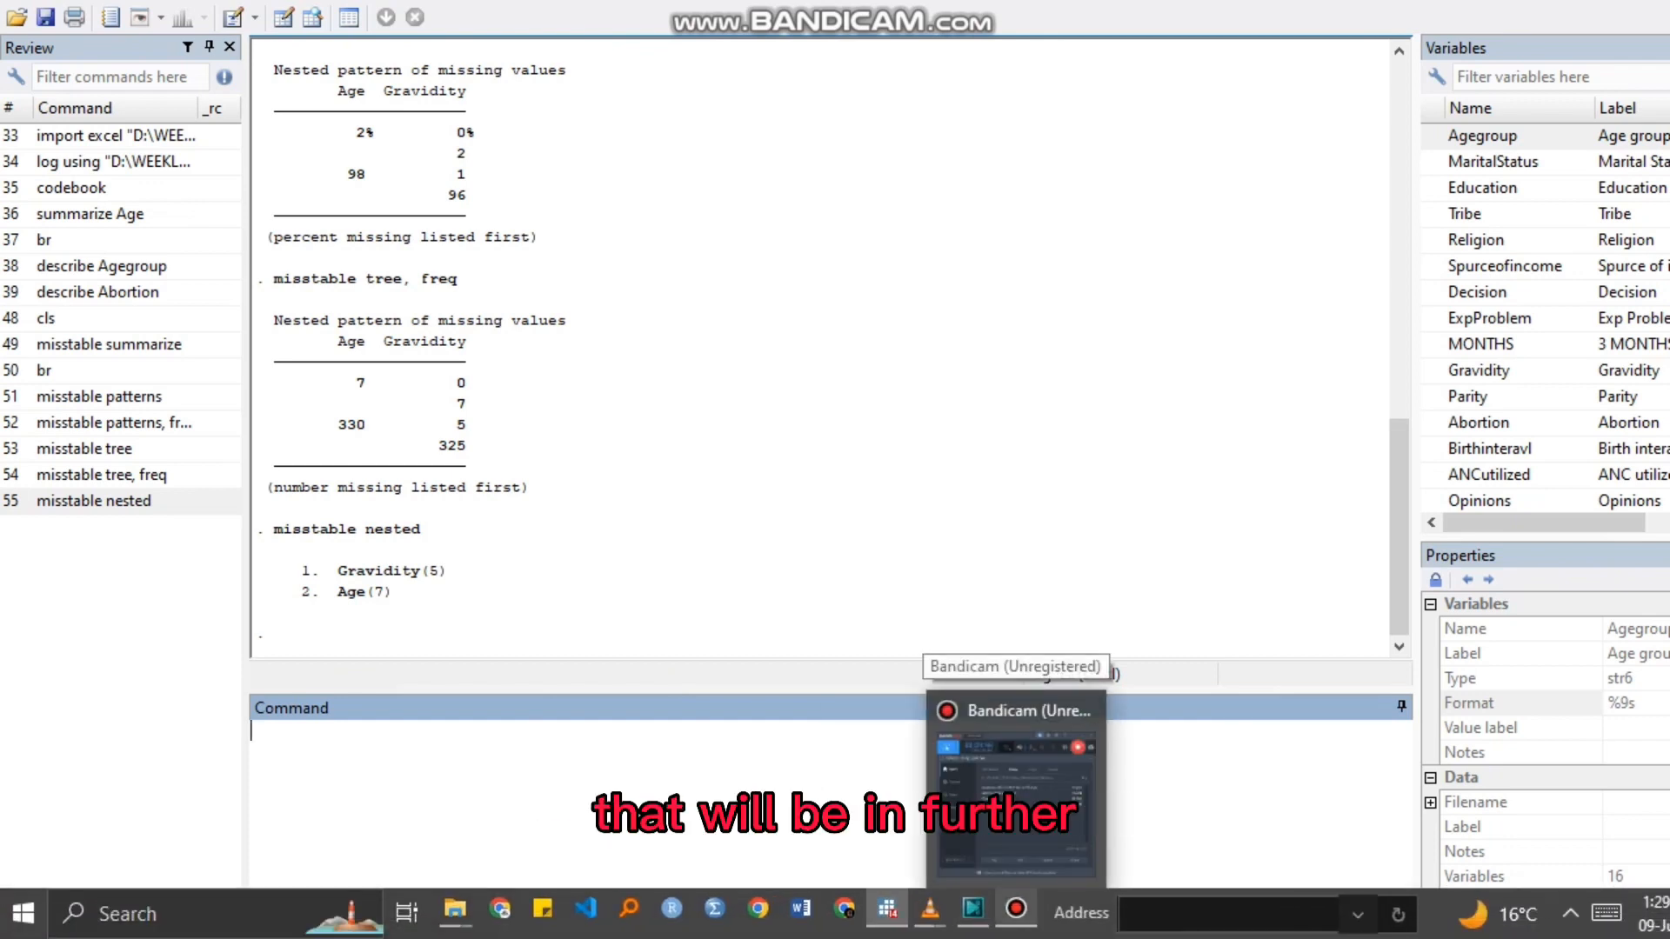
click(1016, 909)
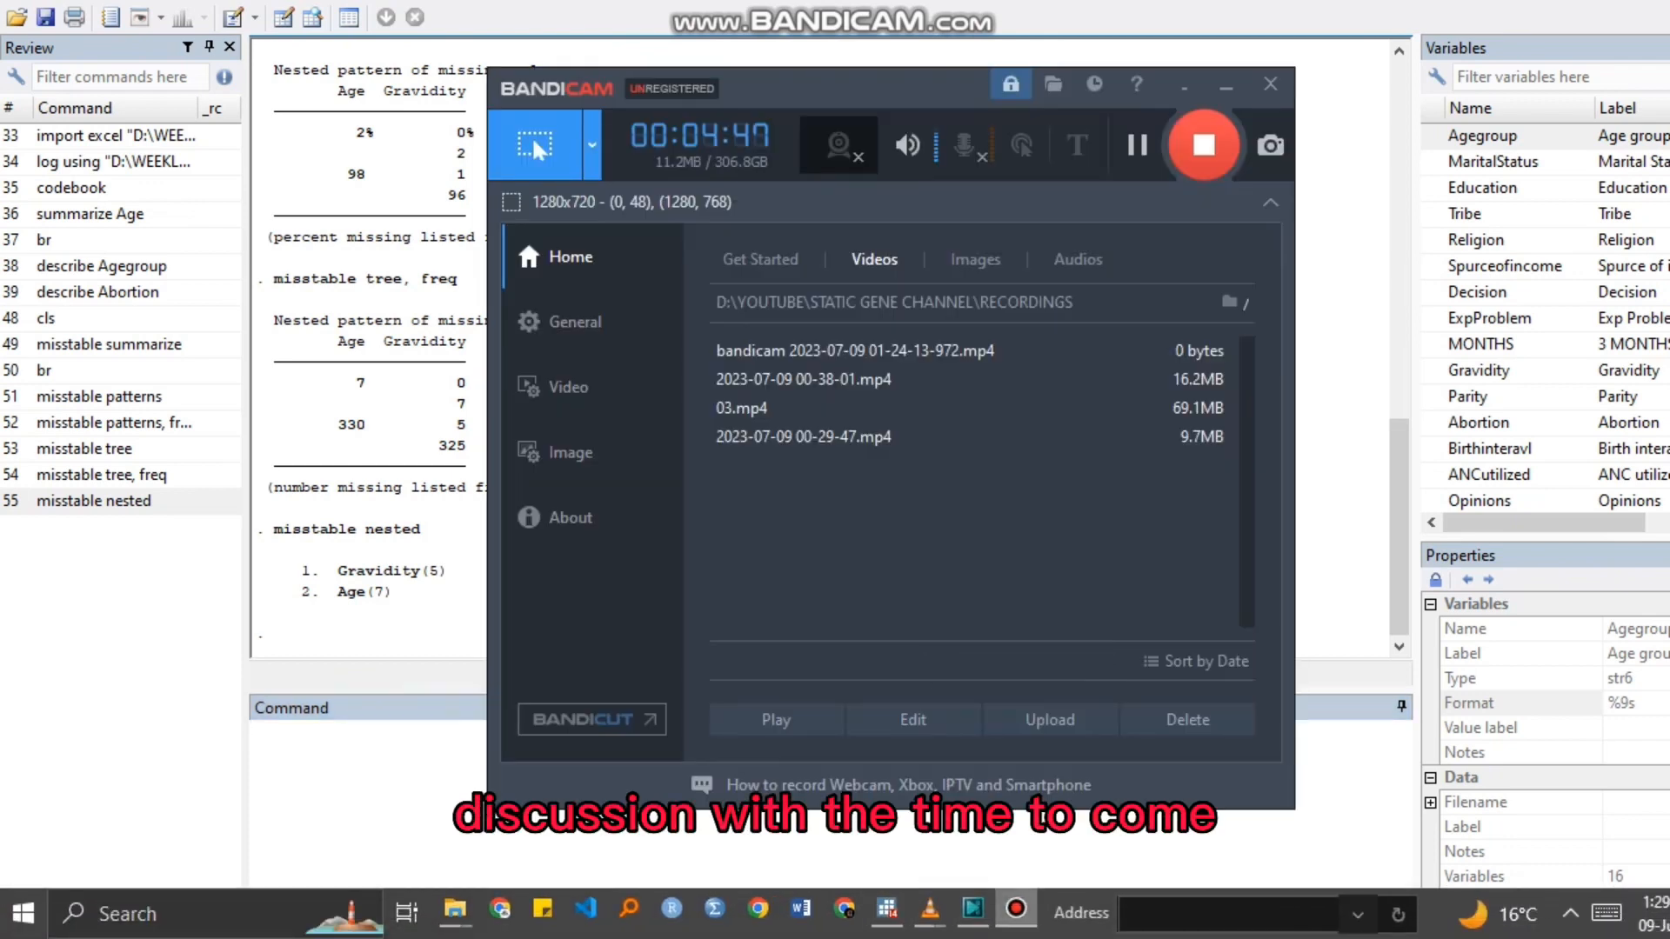
click(1016, 908)
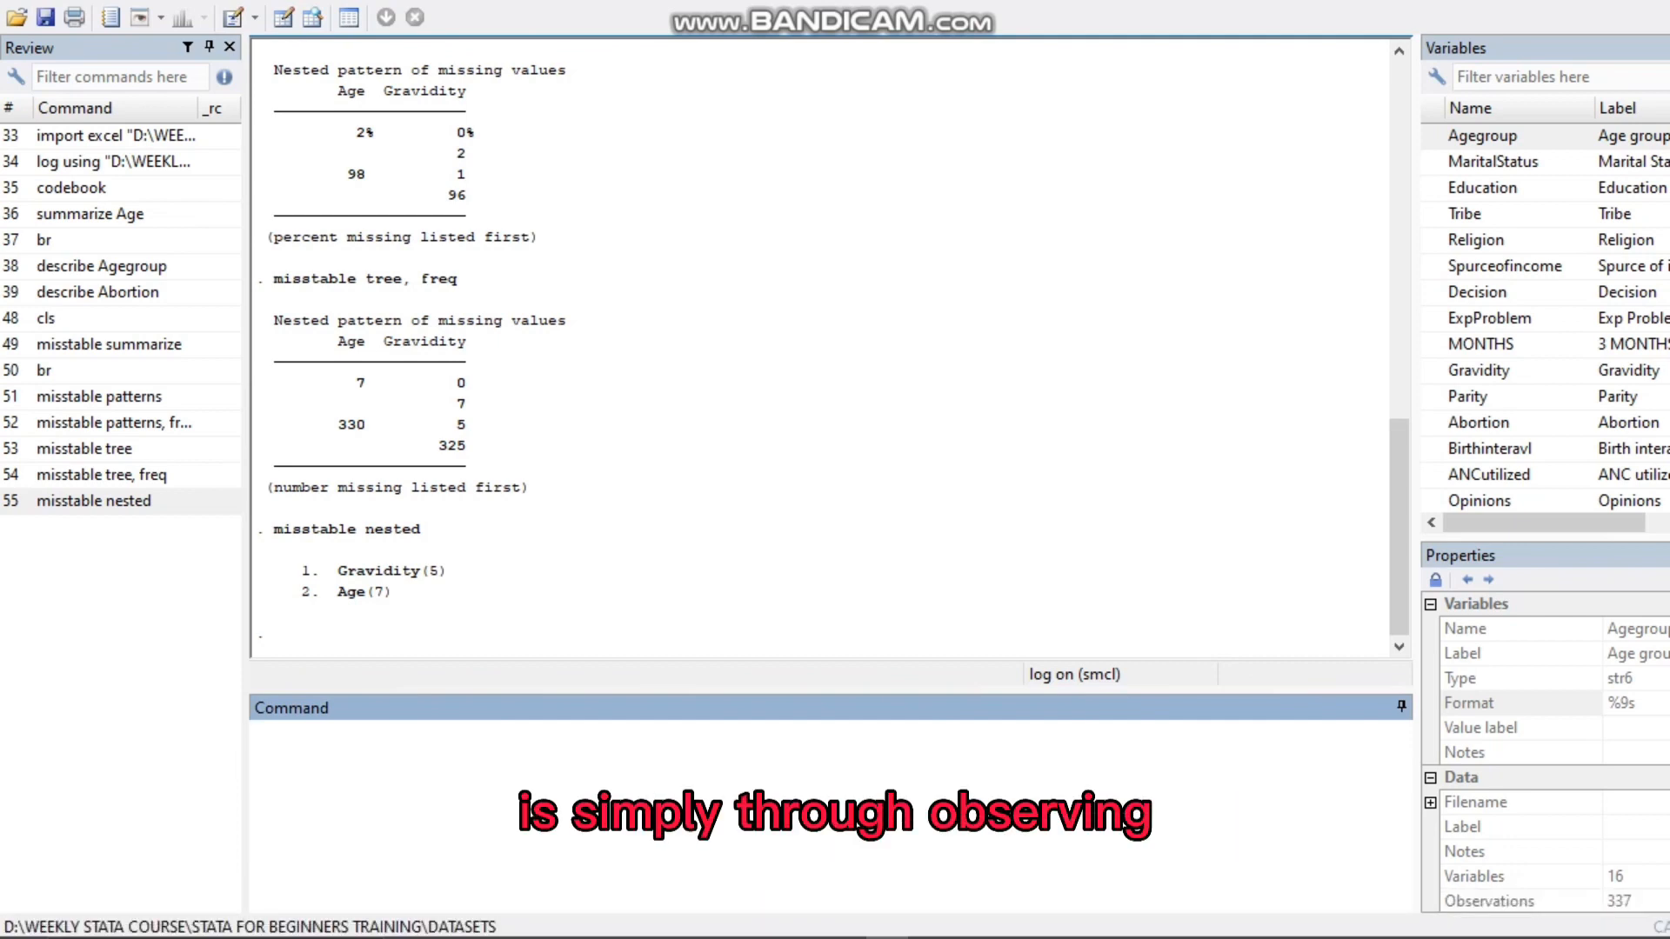
Open the dataset in browse mode with br and examine the missing Age values in observations 11 to 14
text(br)
key(Return)
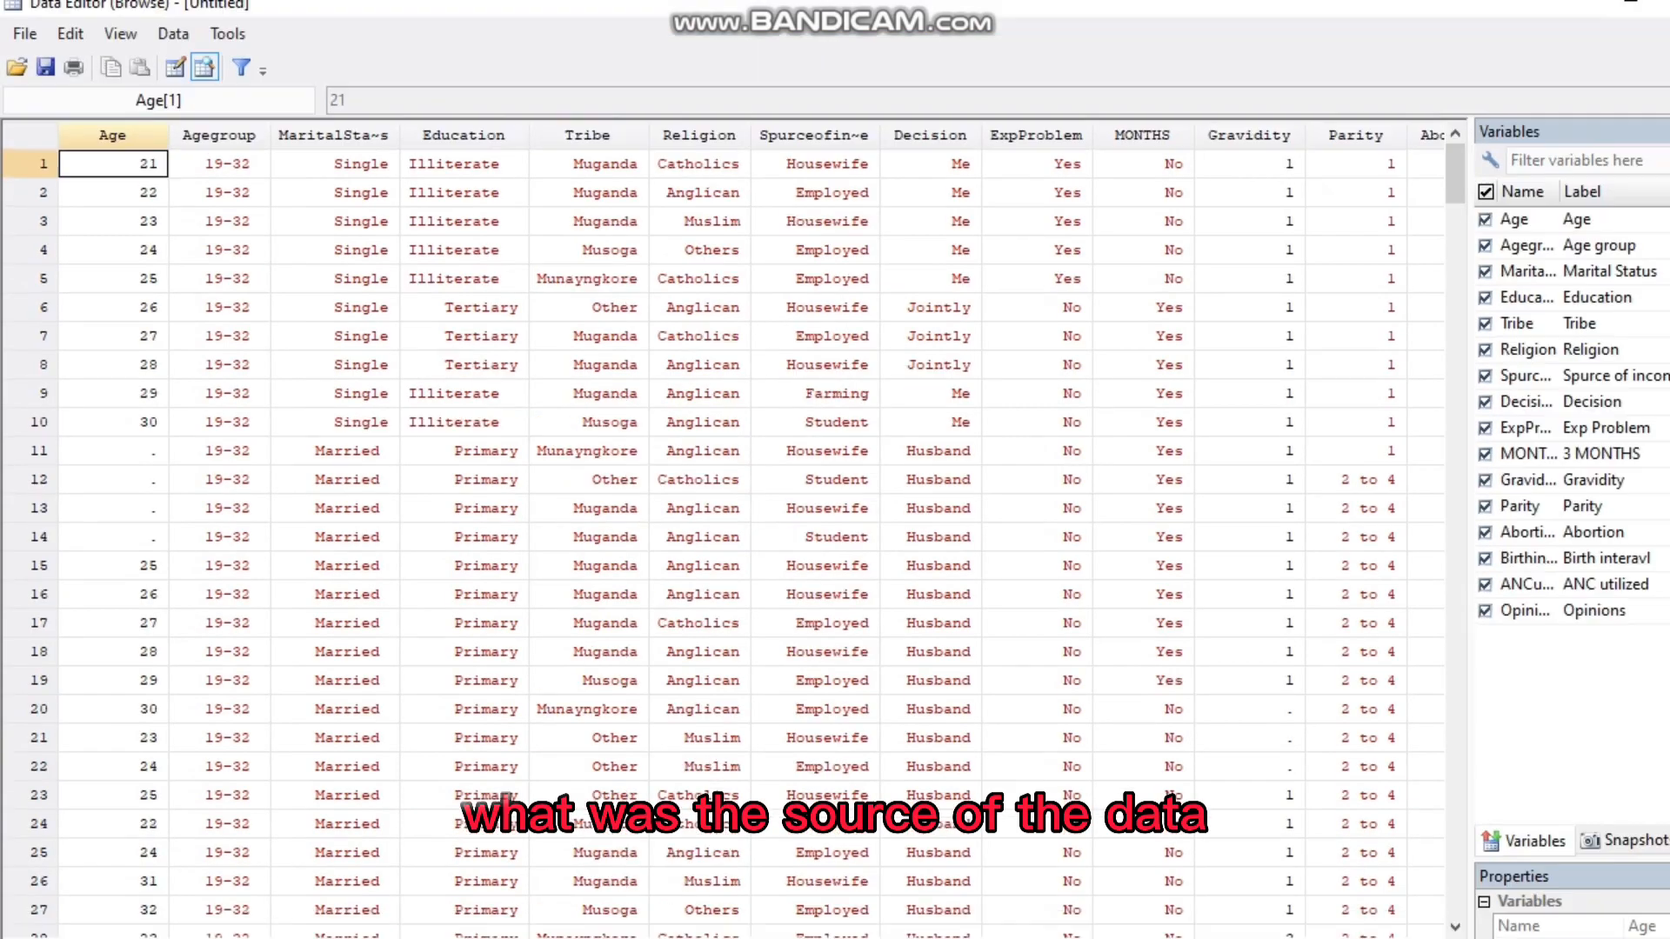
click(463, 423)
click(113, 422)
drag(113, 394, 113, 538)
click(113, 537)
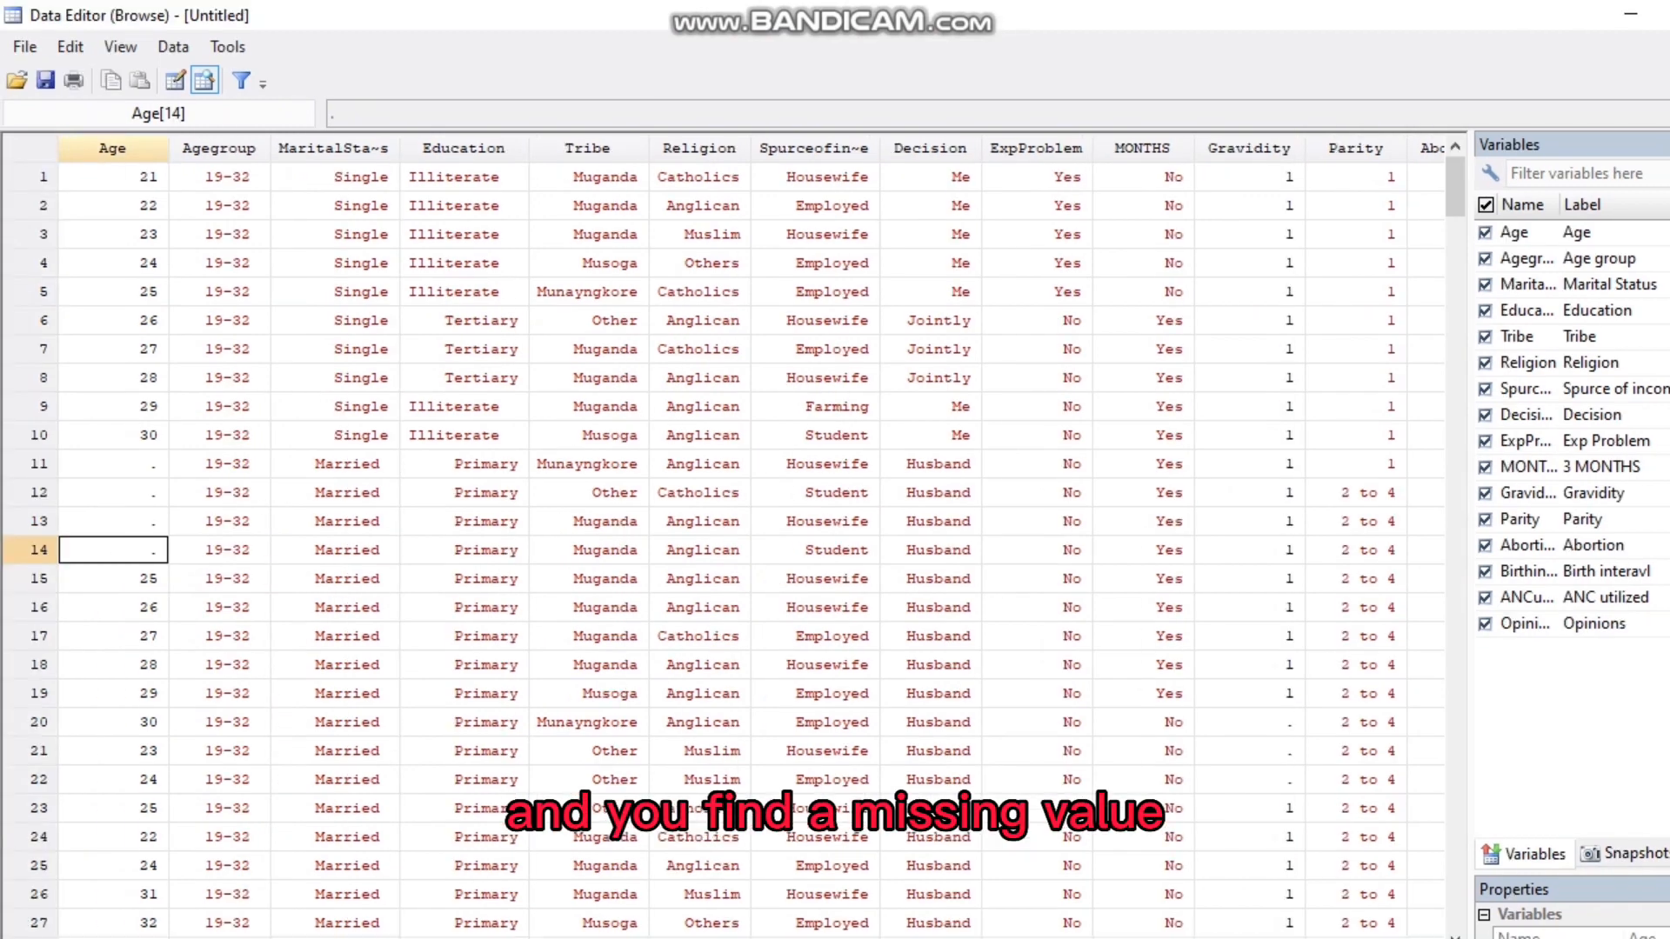
Highlight the blank Age cells in observations 11 to 14 and compare them with the filled rows above
click(18, 135)
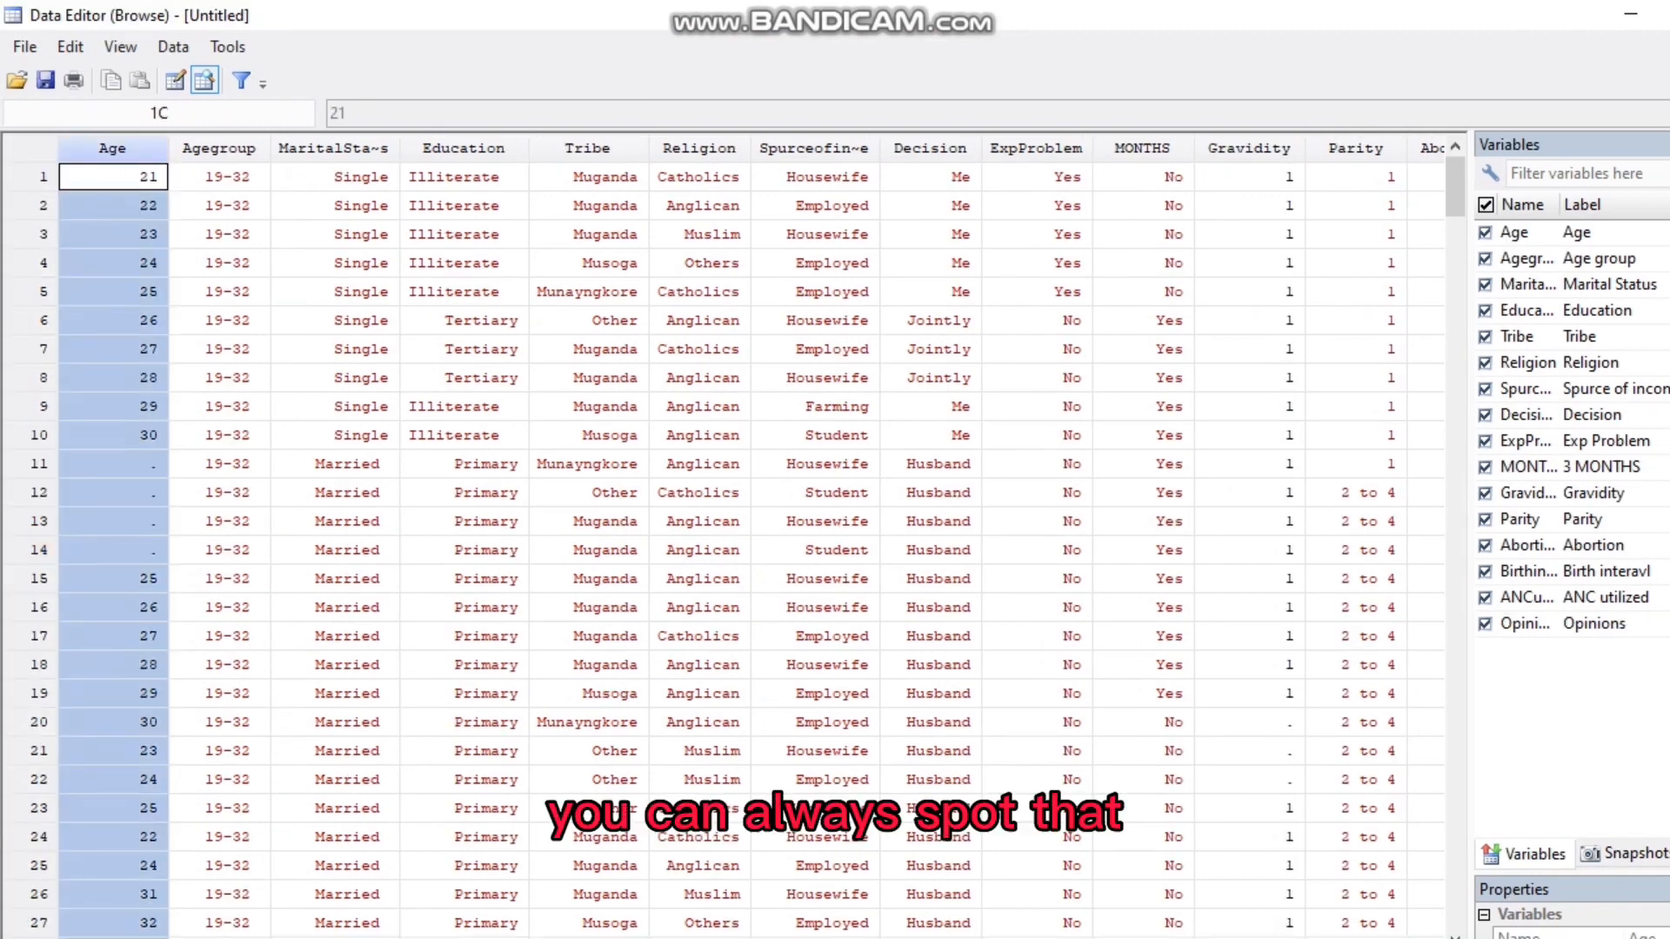
click(114, 435)
mouse_move(113, 435)
mouse_down()
mouse_move(113, 550)
mouse_move(113, 435)
mouse_up()
drag(113, 435, 113, 521)
click(113, 492)
drag(113, 463, 113, 550)
click(219, 550)
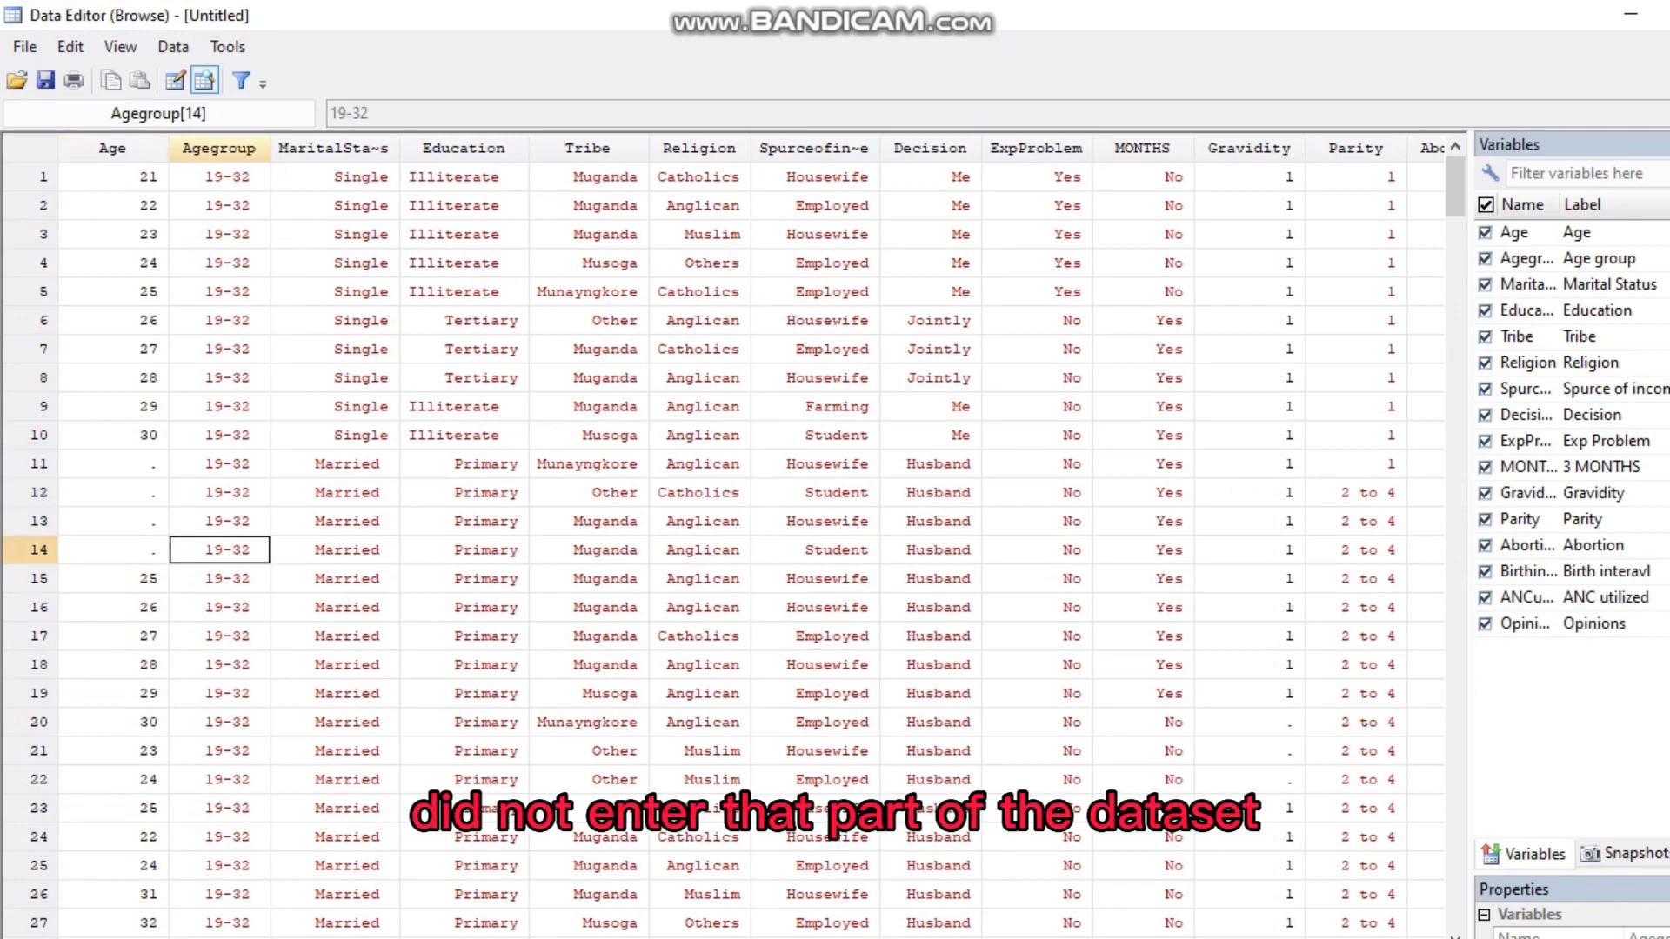
Highlight the missing Gravidity values in observations 20 to 22 of the data browser
drag(1249, 722, 1249, 779)
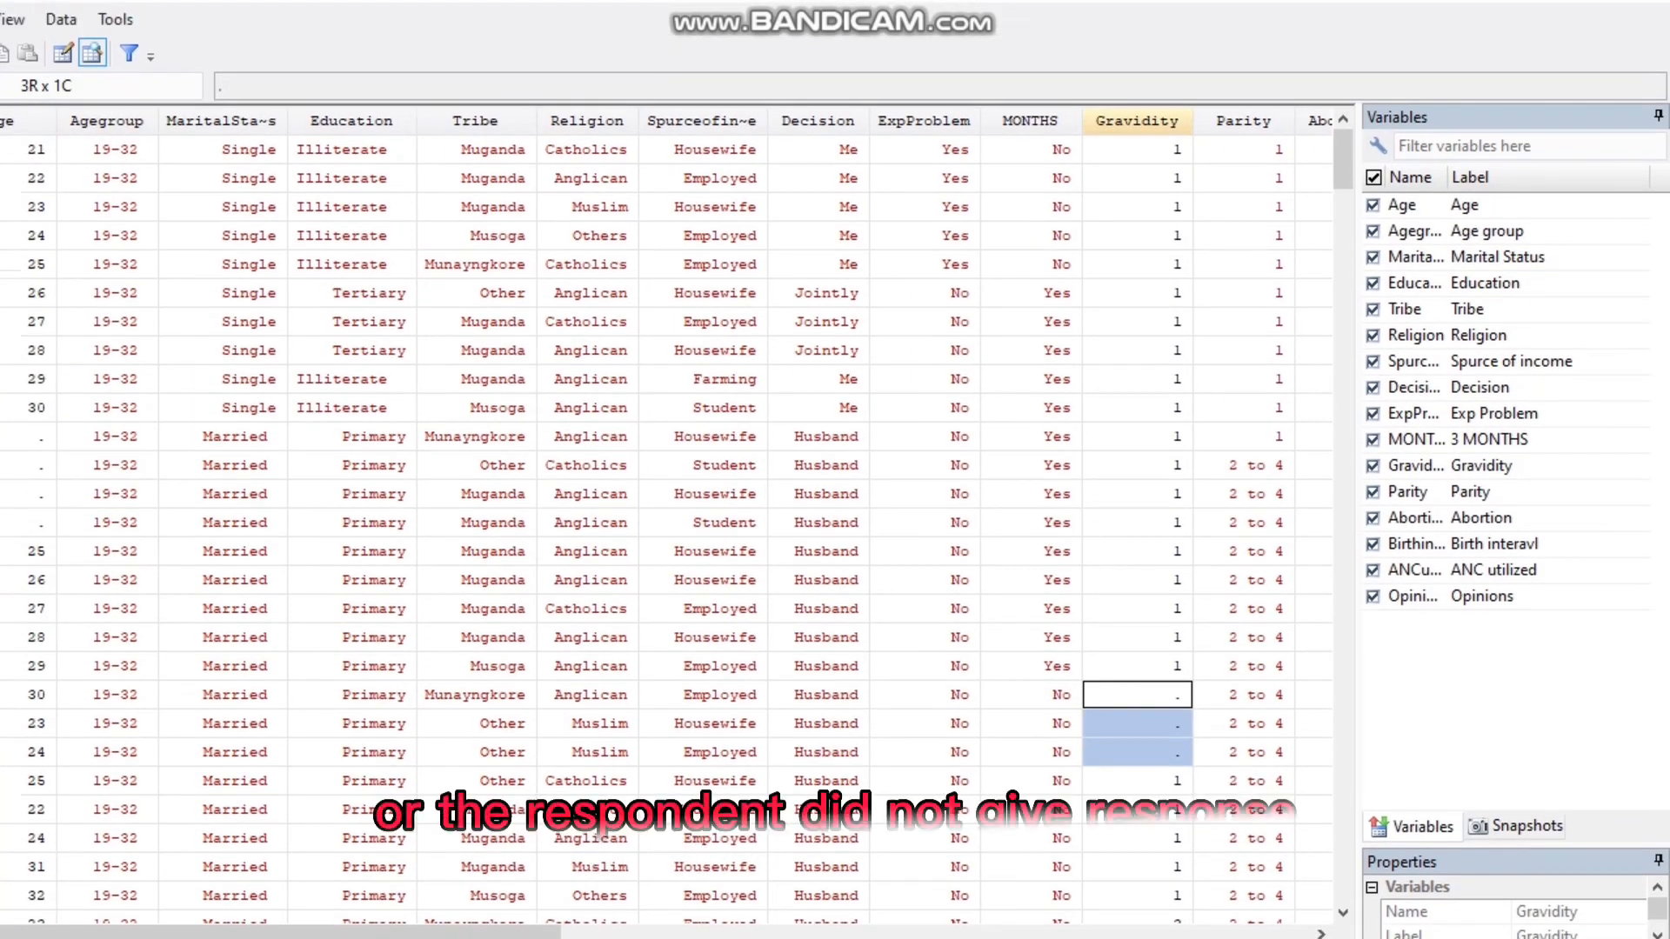
drag(1343, 158, 1343, 123)
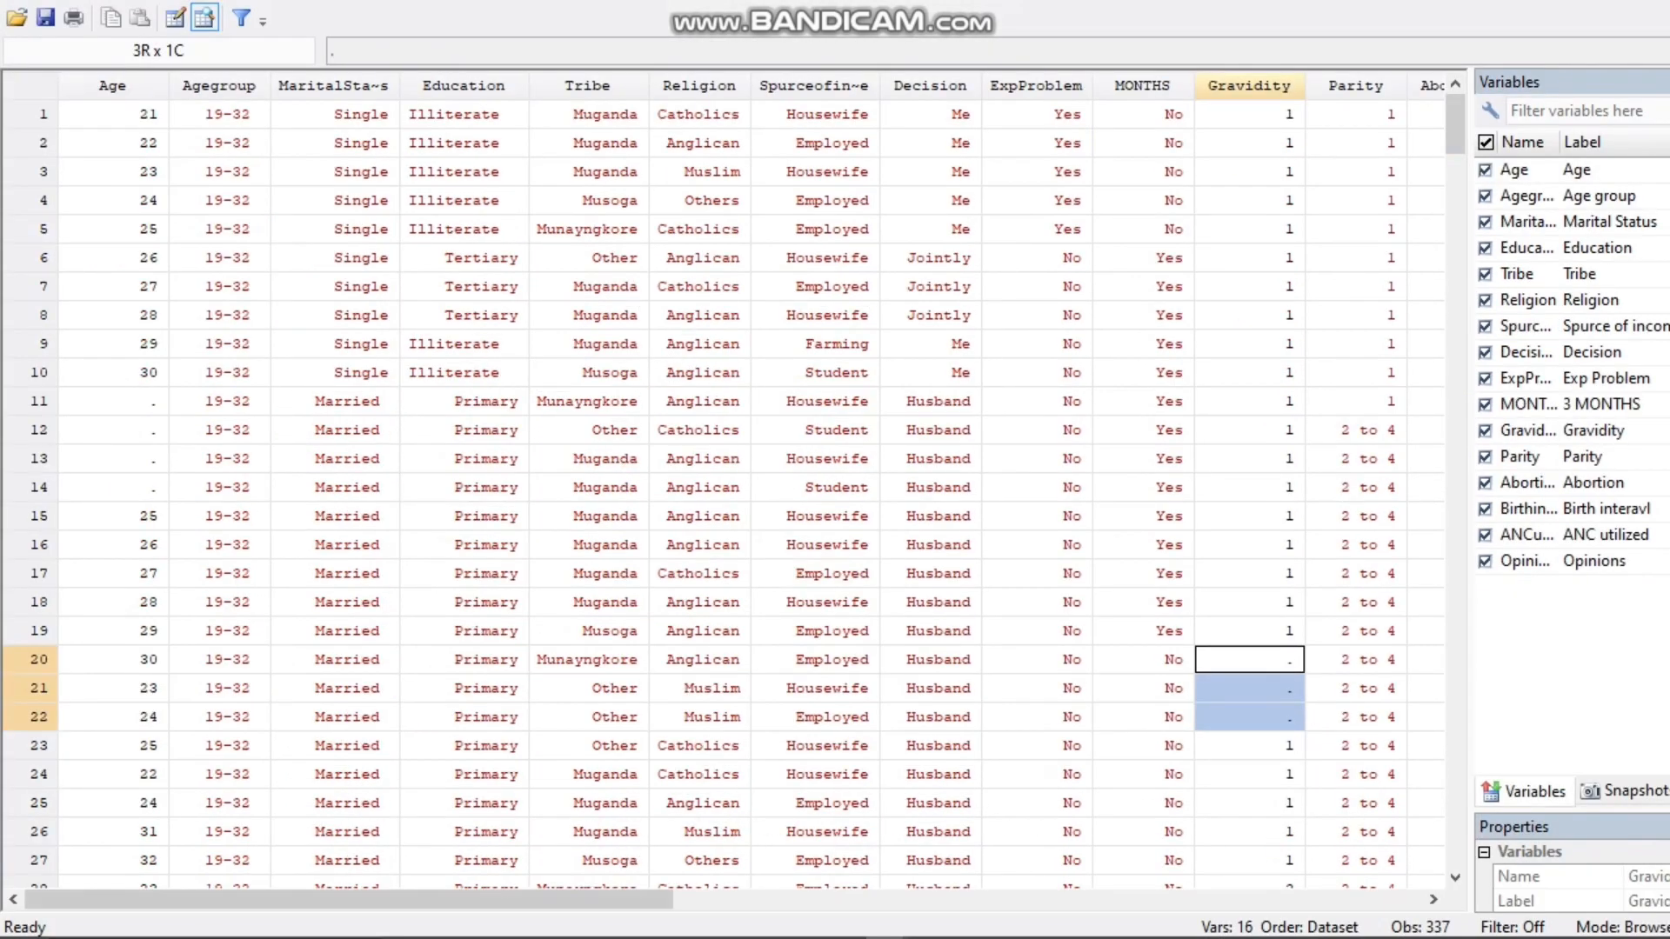
mouse_move(348, 900)
mouse_down()
mouse_move(979, 901)
mouse_move(348, 900)
mouse_up()
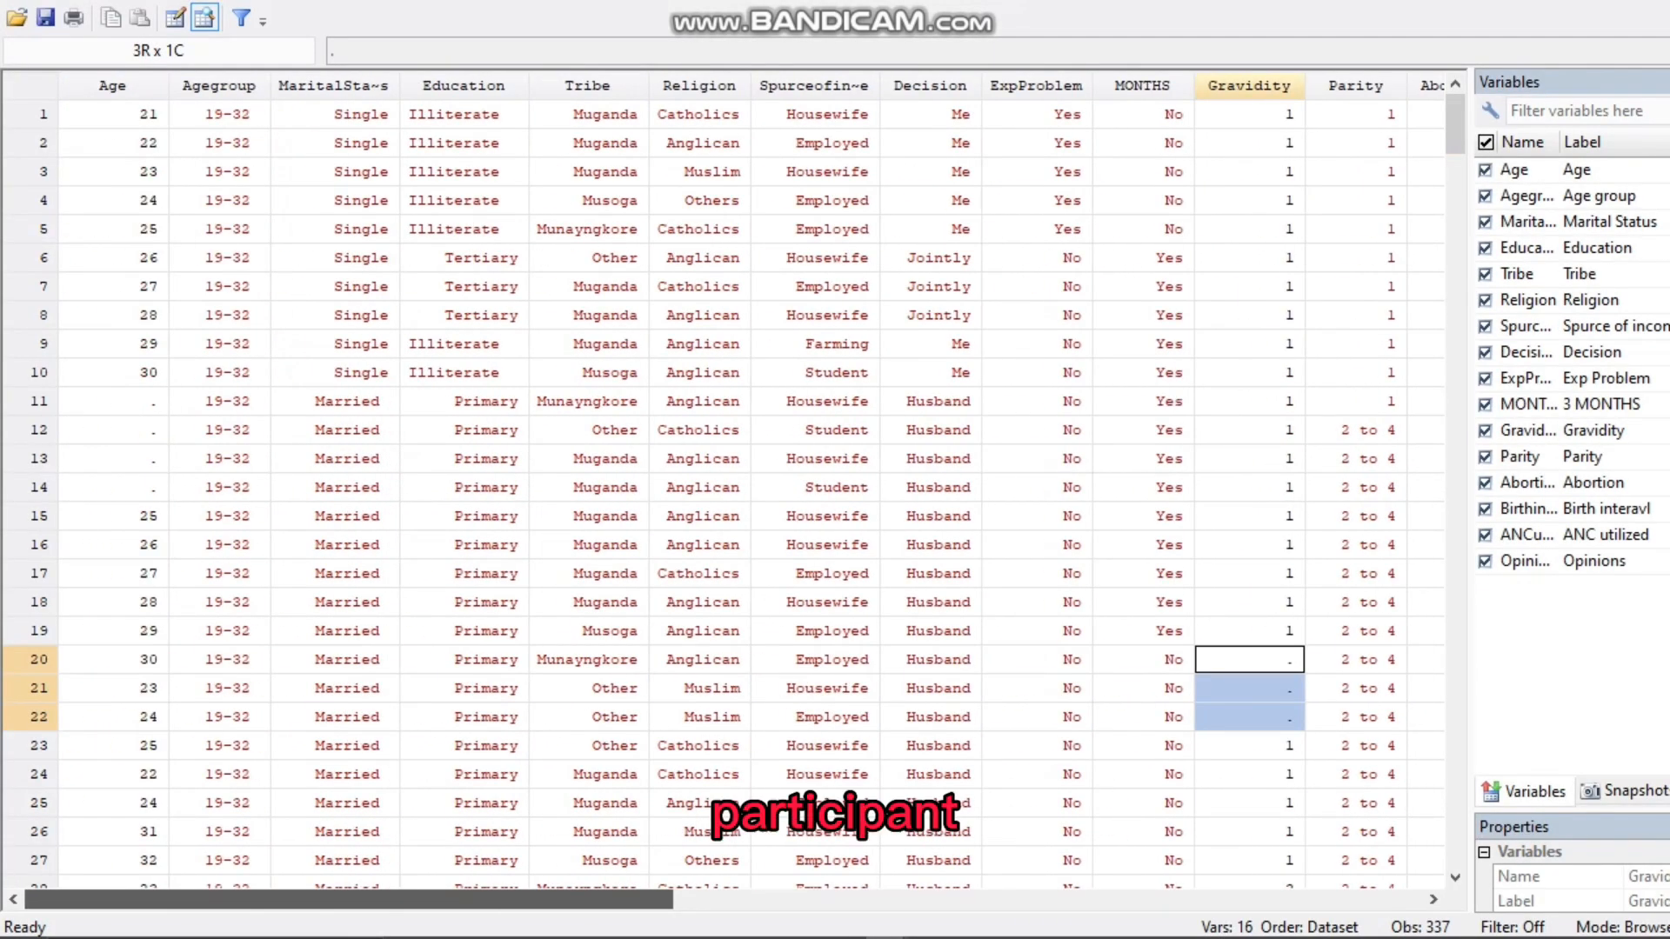
Return to the missing Age values in observations 11 to 14 and examine them alongside those rows' other variables
click(114, 545)
drag(113, 402, 113, 517)
click(113, 517)
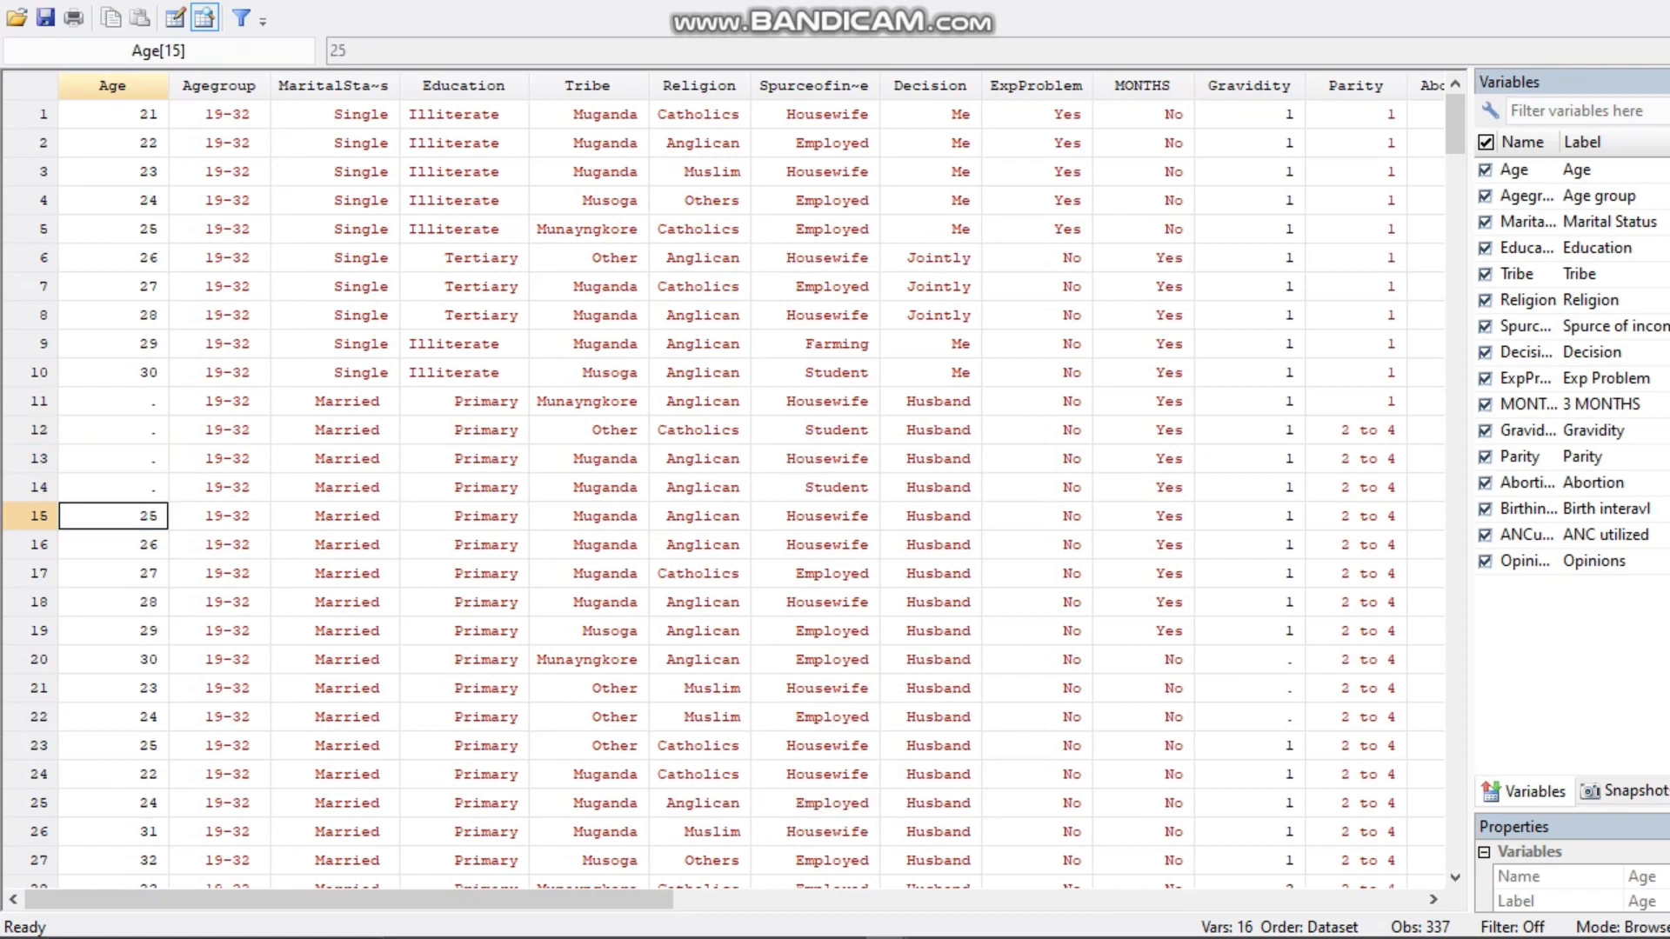
drag(113, 402, 113, 488)
click(219, 459)
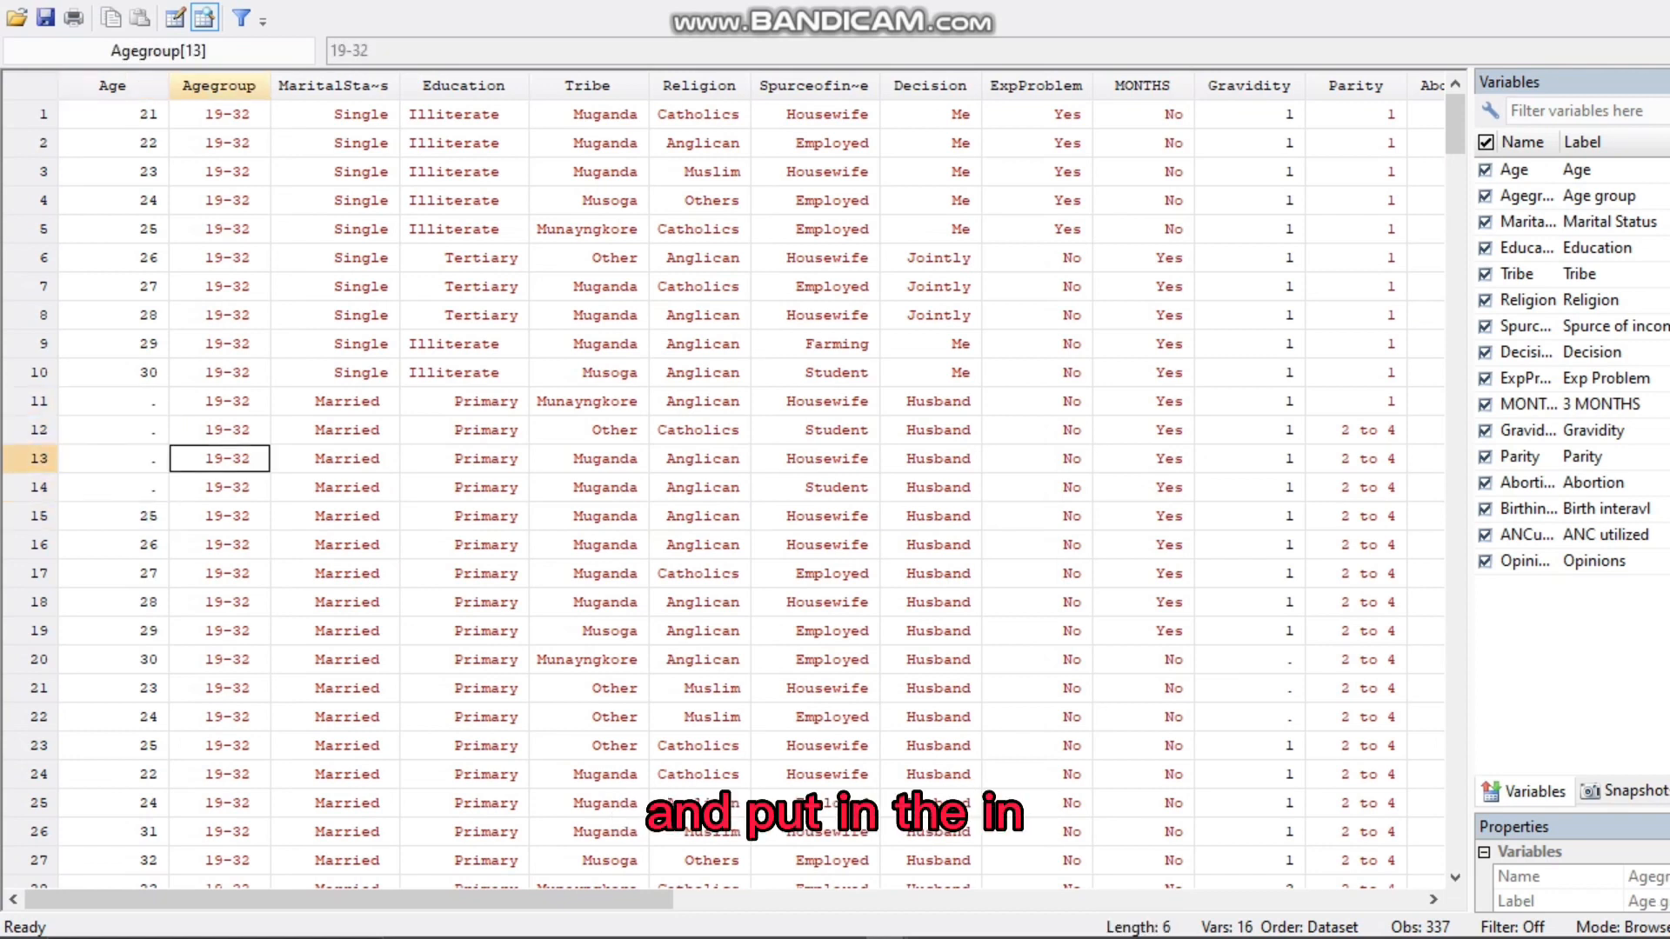
drag(113, 402, 113, 488)
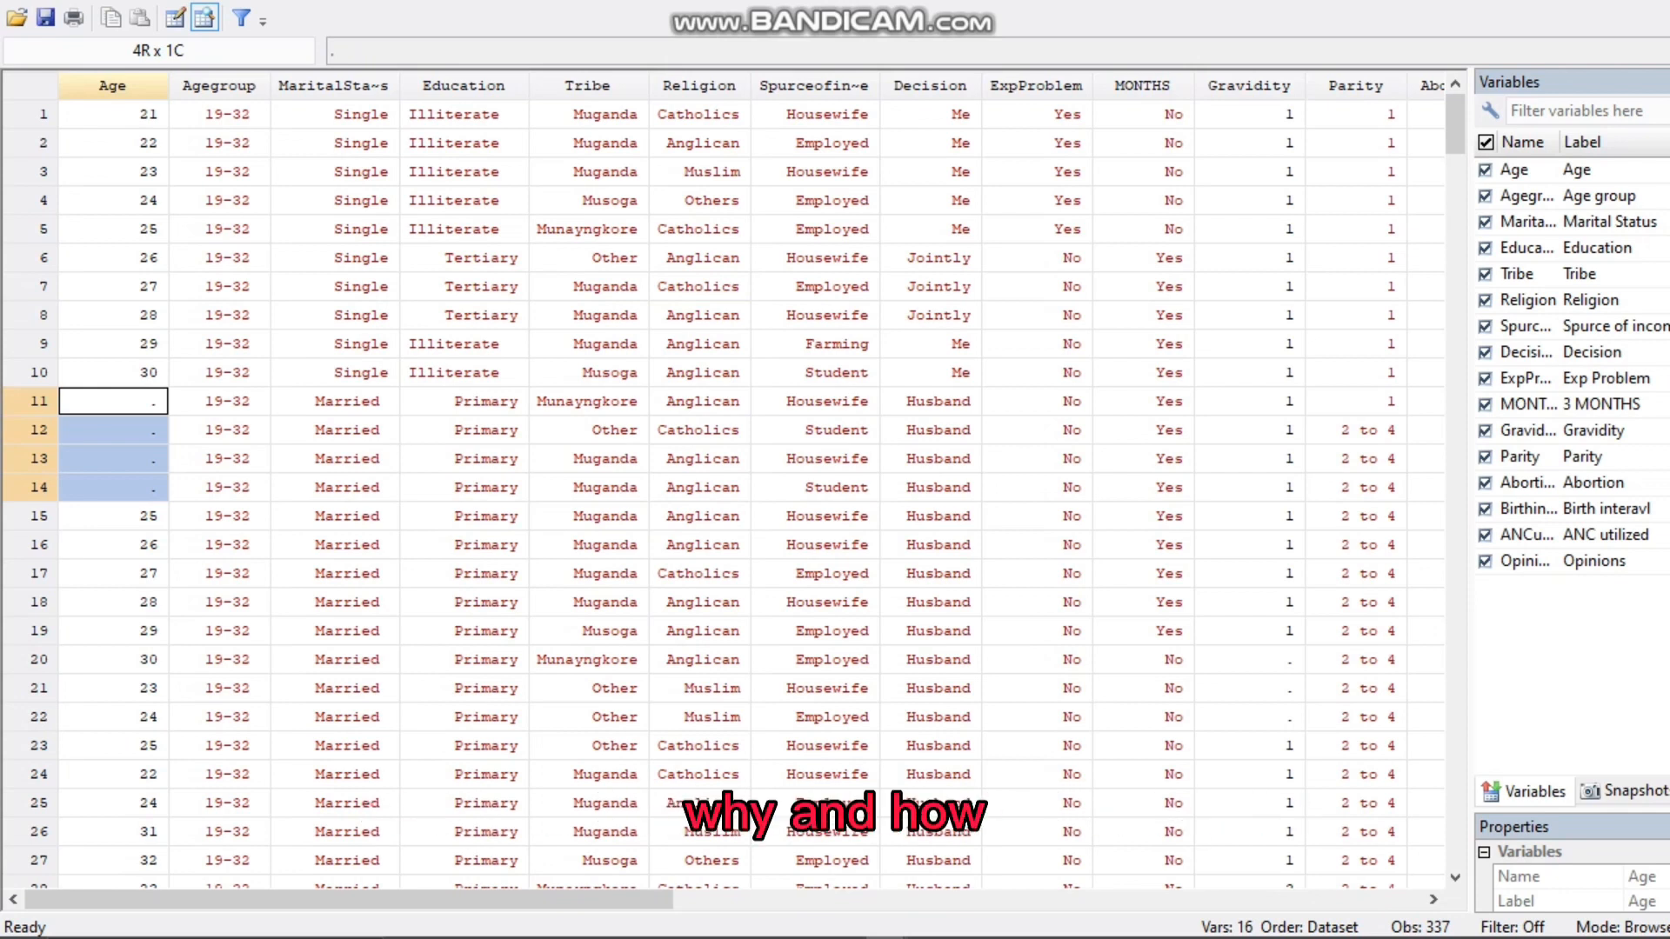
click(700, 373)
click(589, 402)
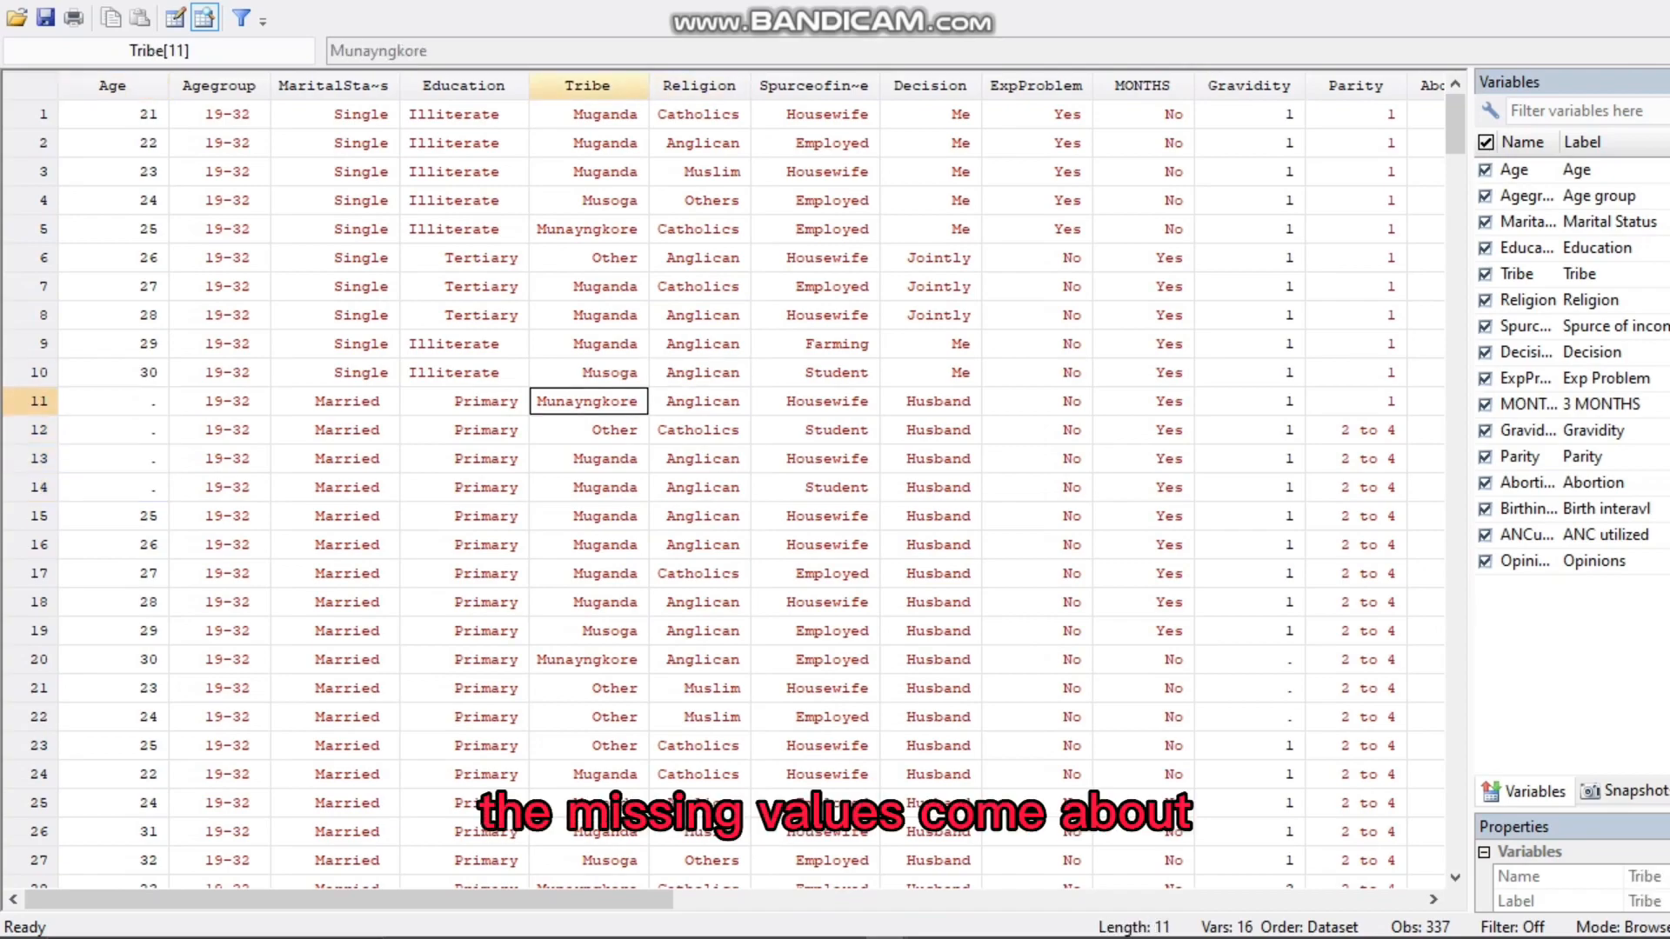